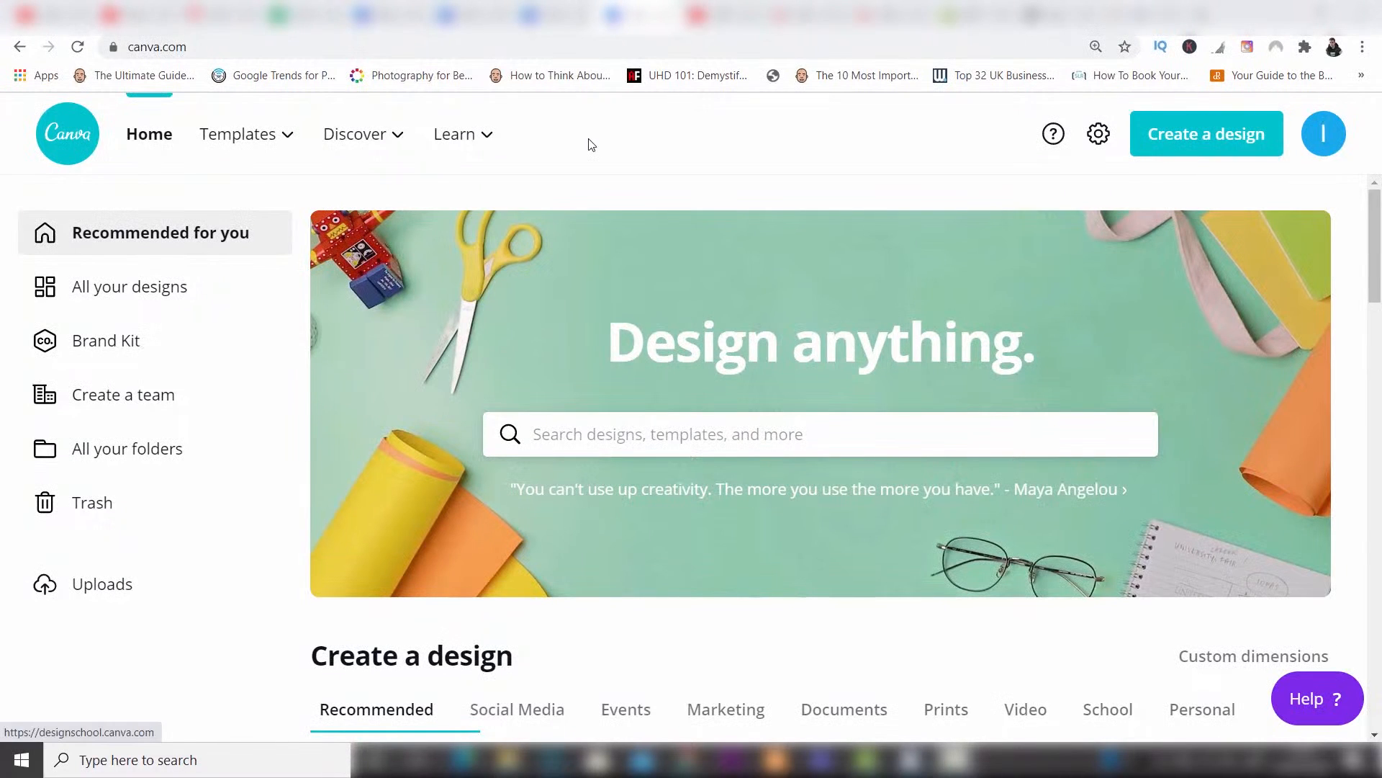
- Search the available design types for "youtube" and clear the search term
mouse_move(273, 128)
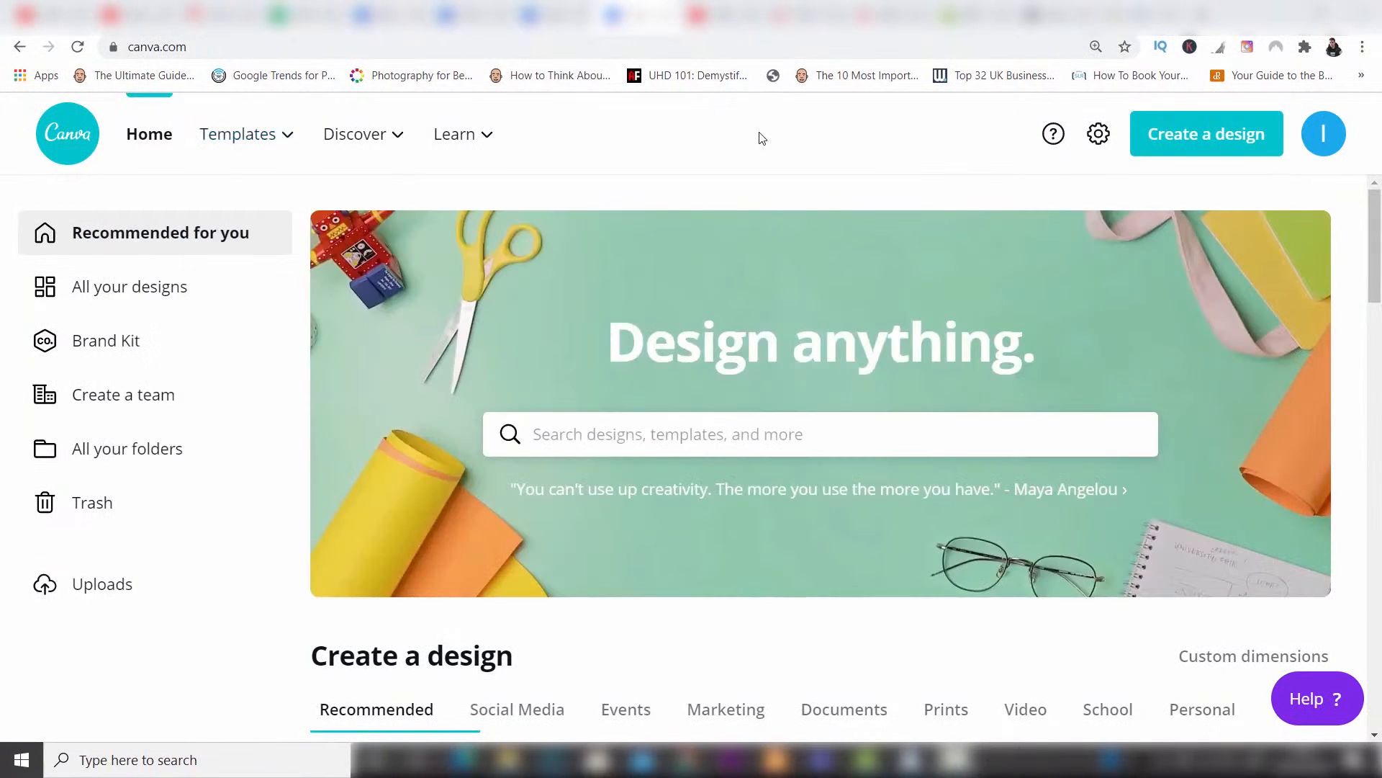
click(701, 434)
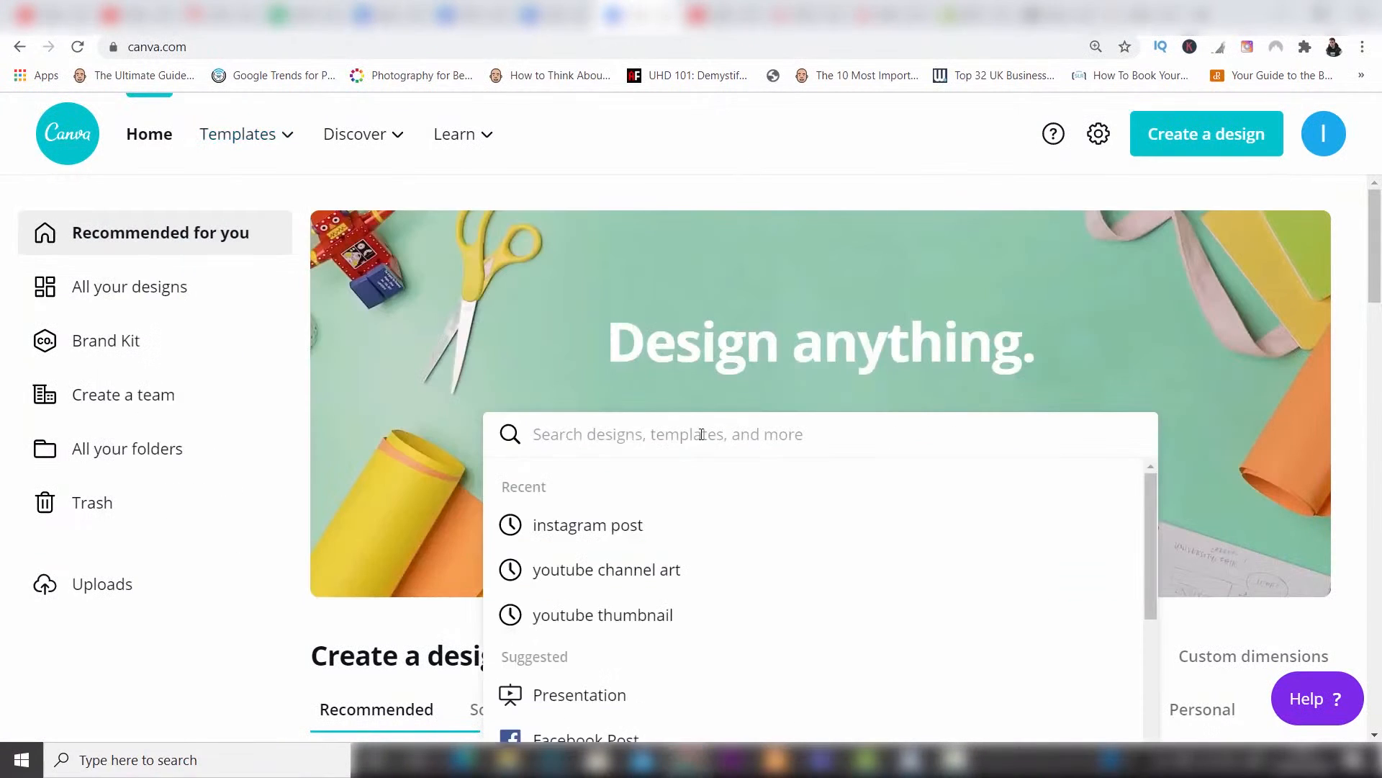
text(youtube)
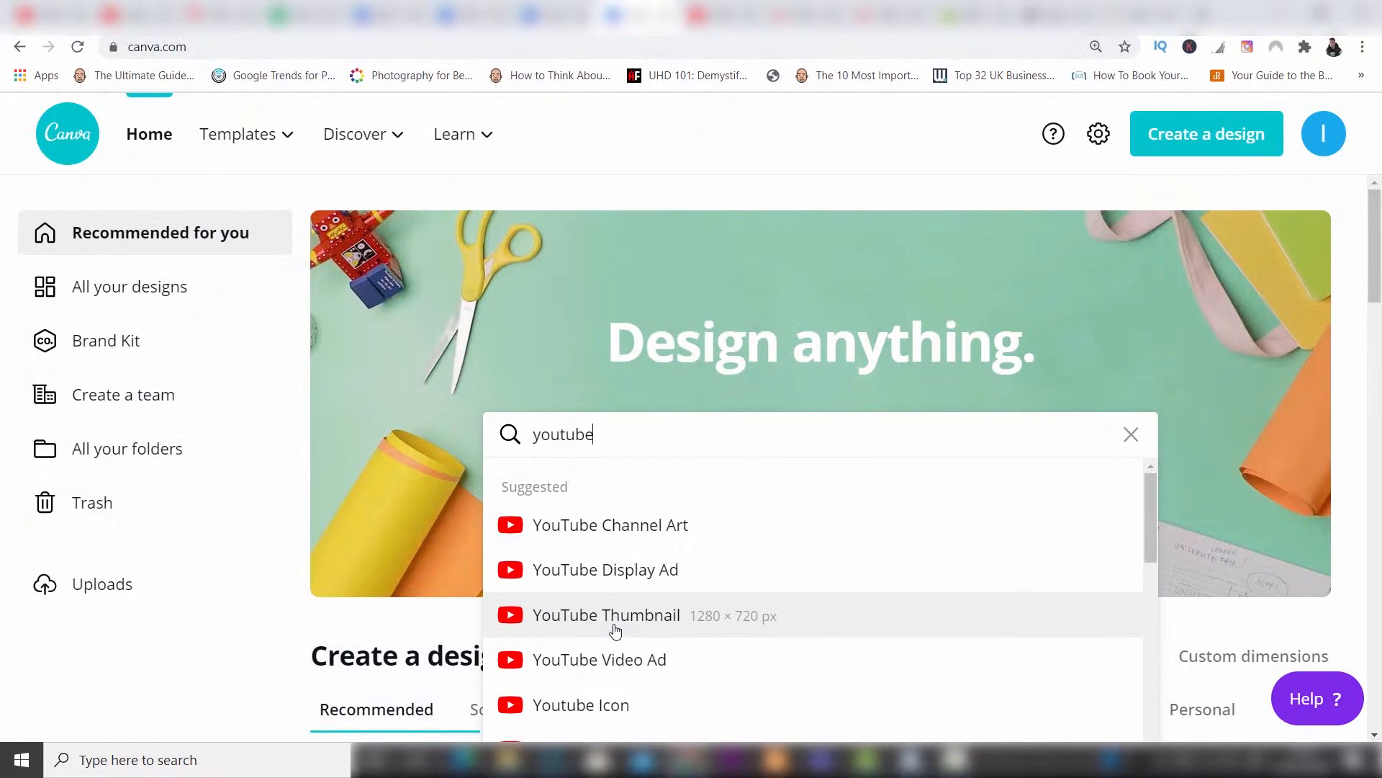
click(1130, 434)
- Browse the Social Media design types and the full list of design types, and return to the home page
mouse_move(1377, 281)
mouse_down()
mouse_move(1378, 363)
mouse_move(1378, 304)
mouse_up()
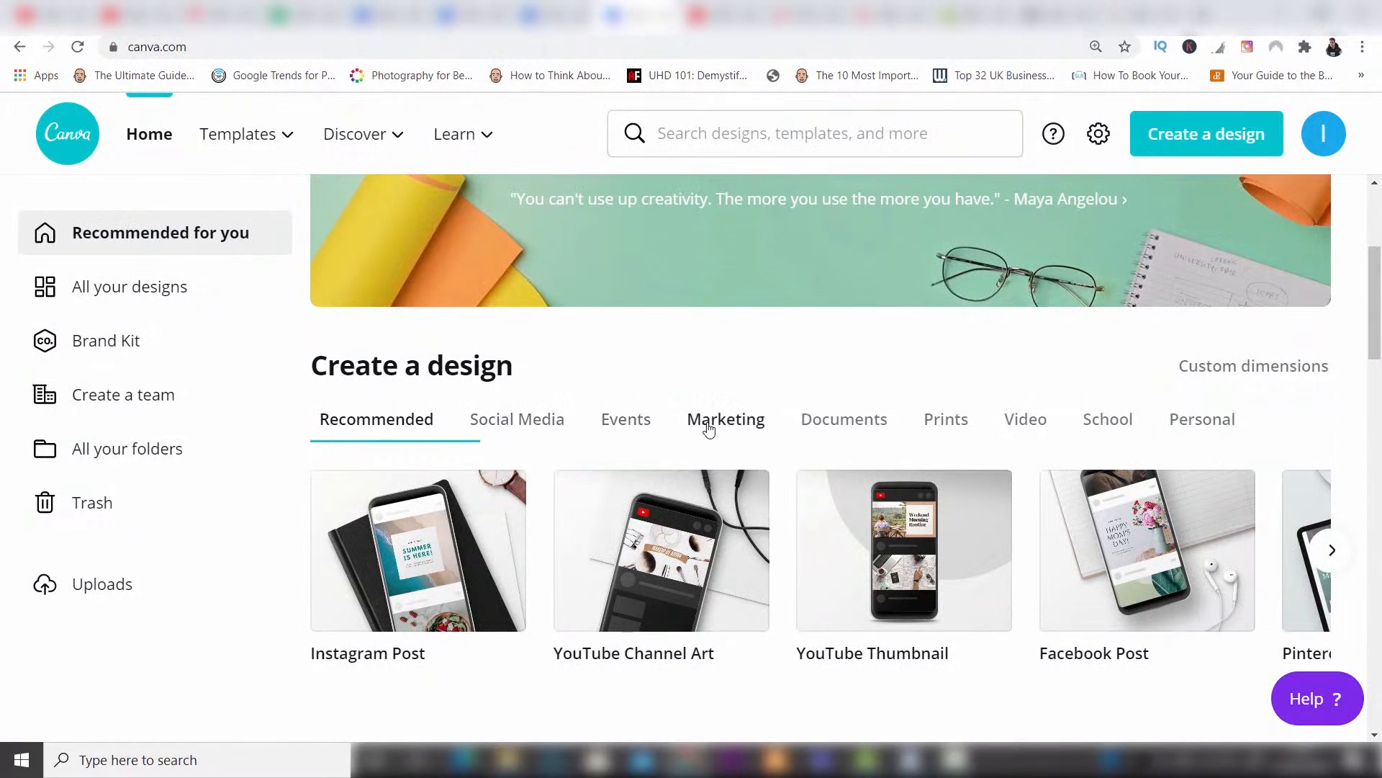
click(508, 425)
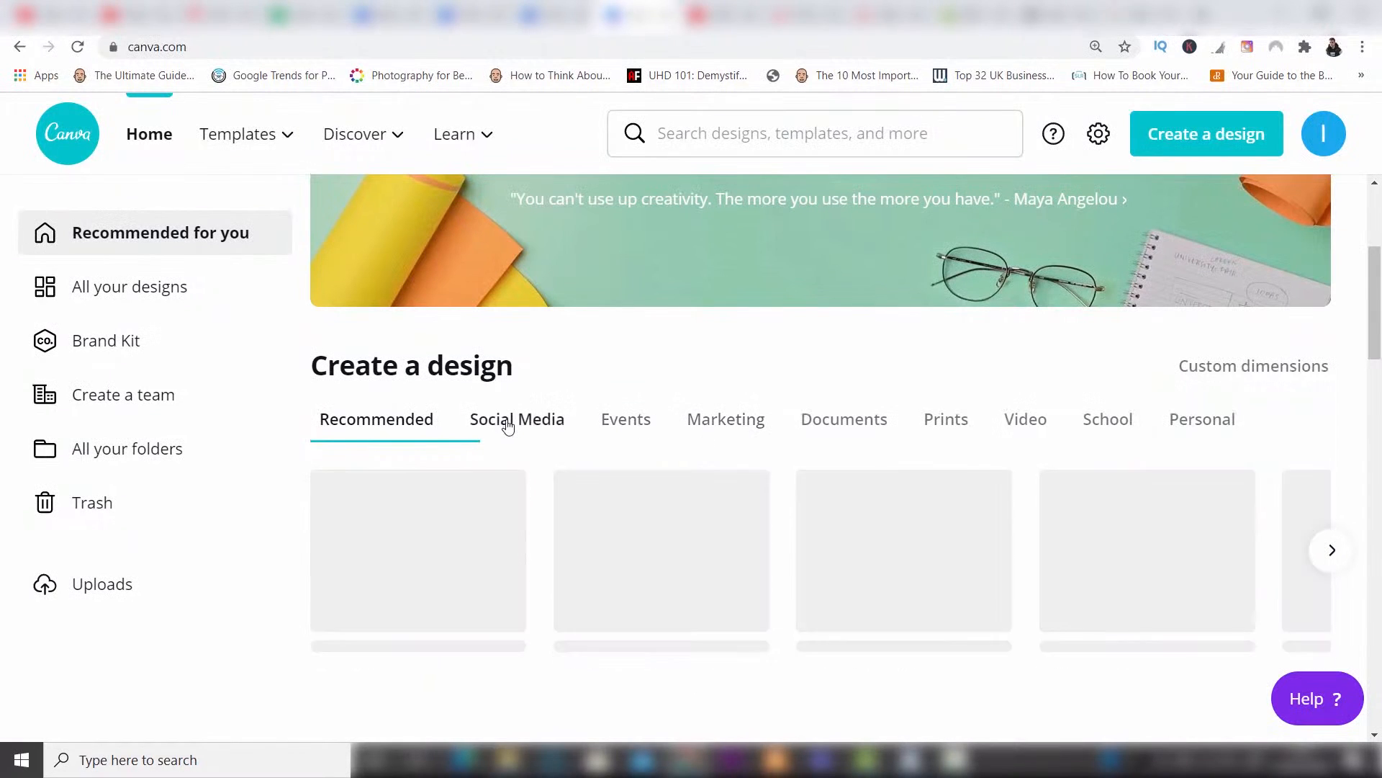
click(1329, 554)
click(1328, 555)
click(1329, 555)
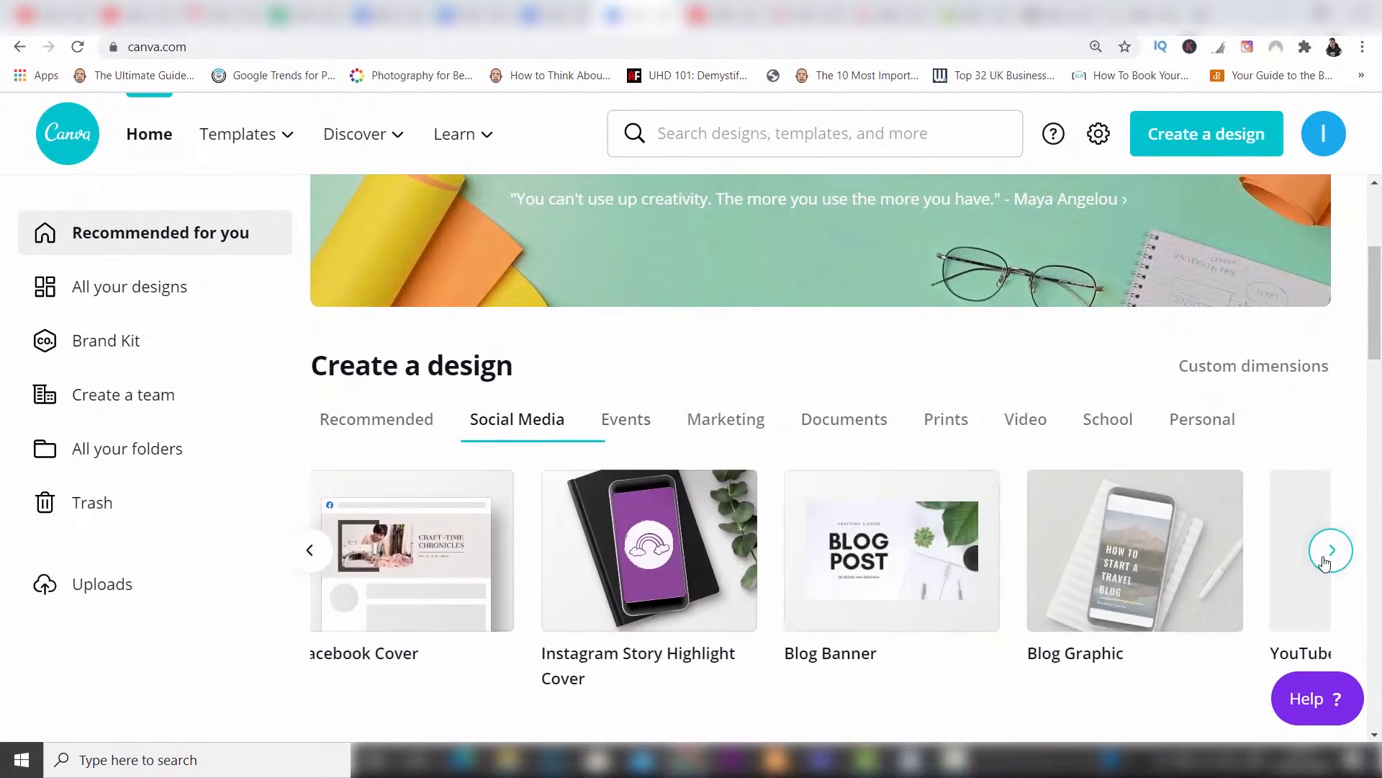
click(1329, 552)
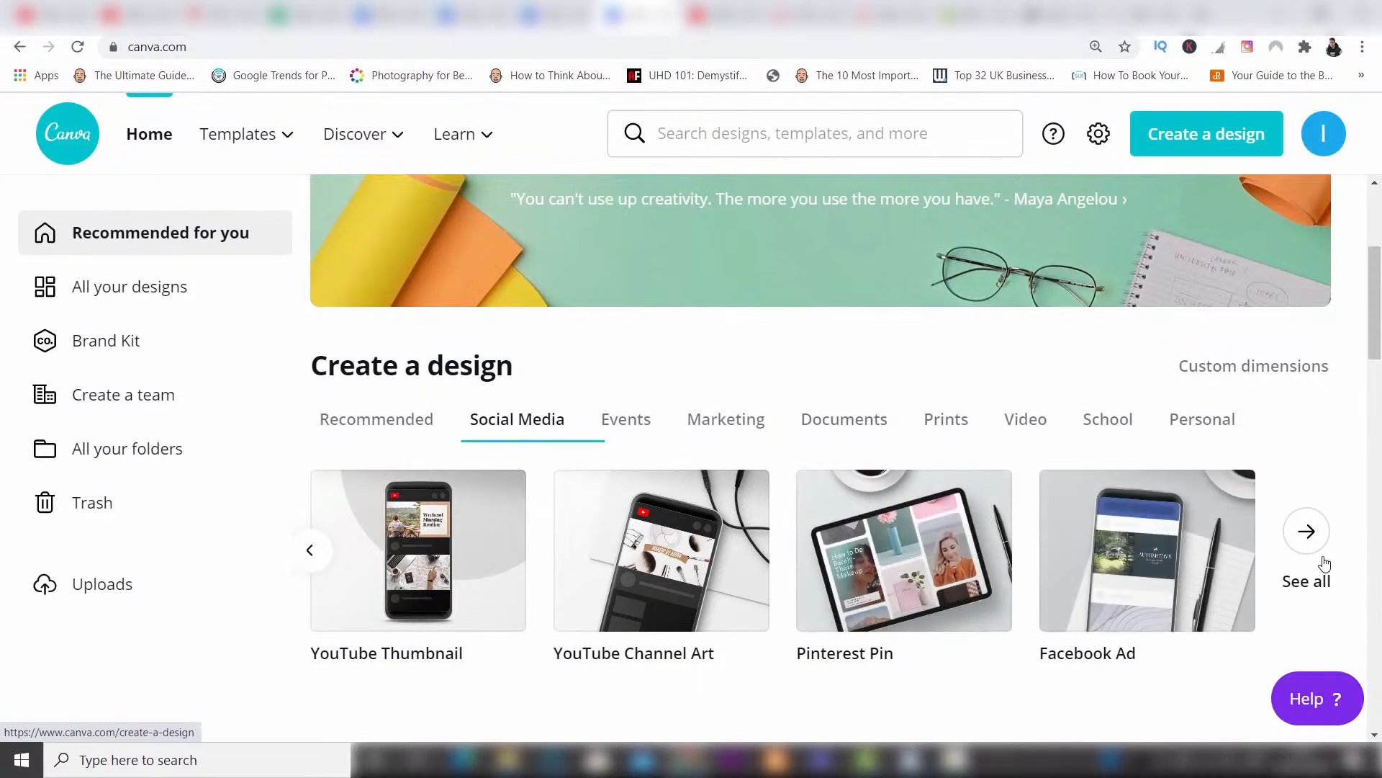
click(1324, 563)
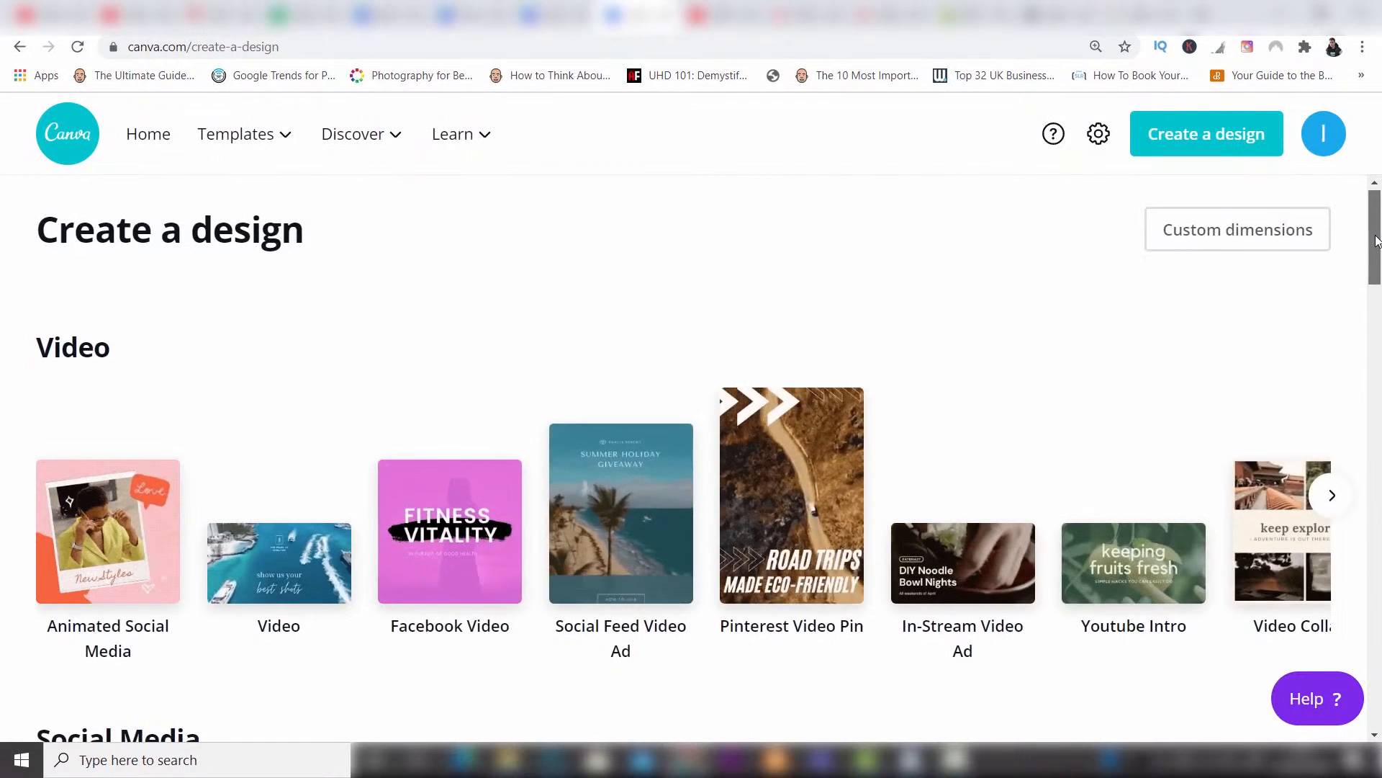
mouse_move(1377, 218)
mouse_down()
mouse_move(1379, 458)
mouse_move(1379, 199)
mouse_up()
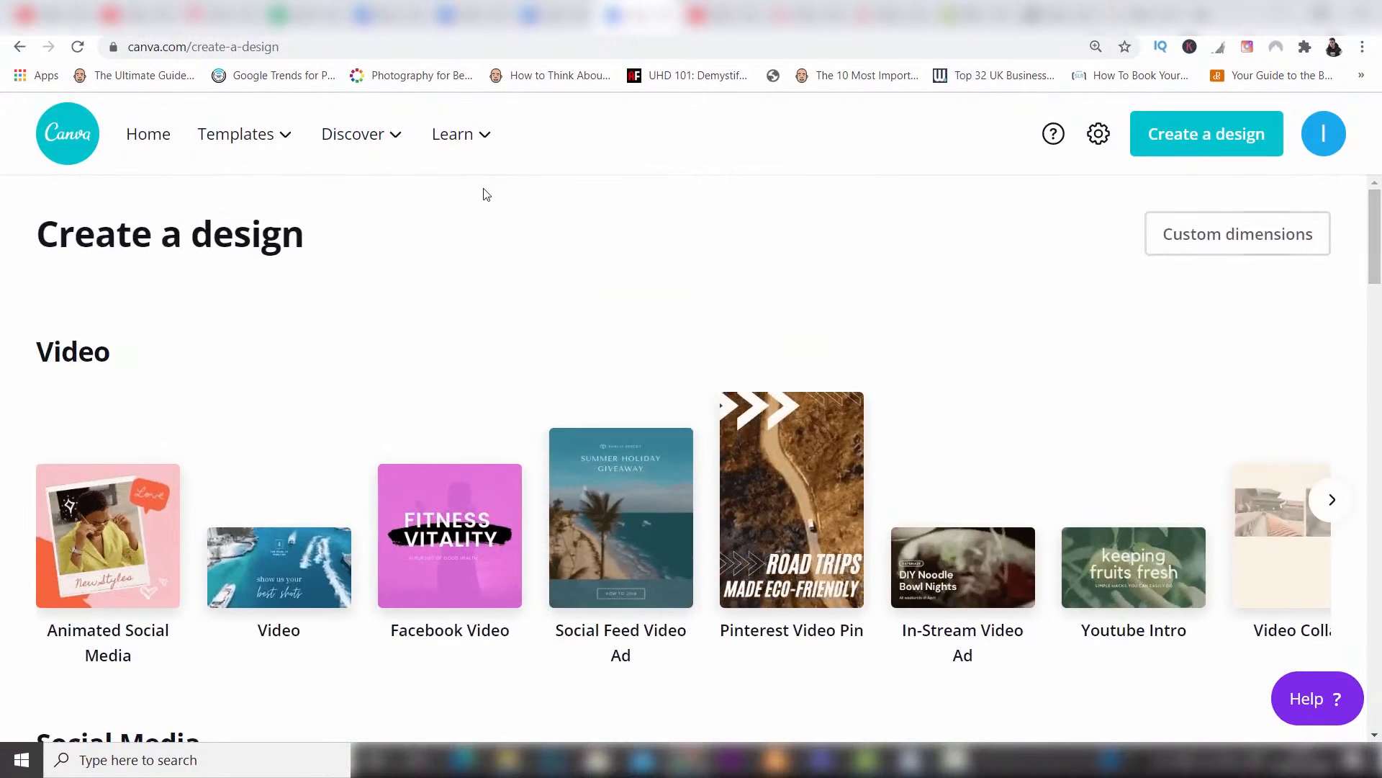
click(153, 141)
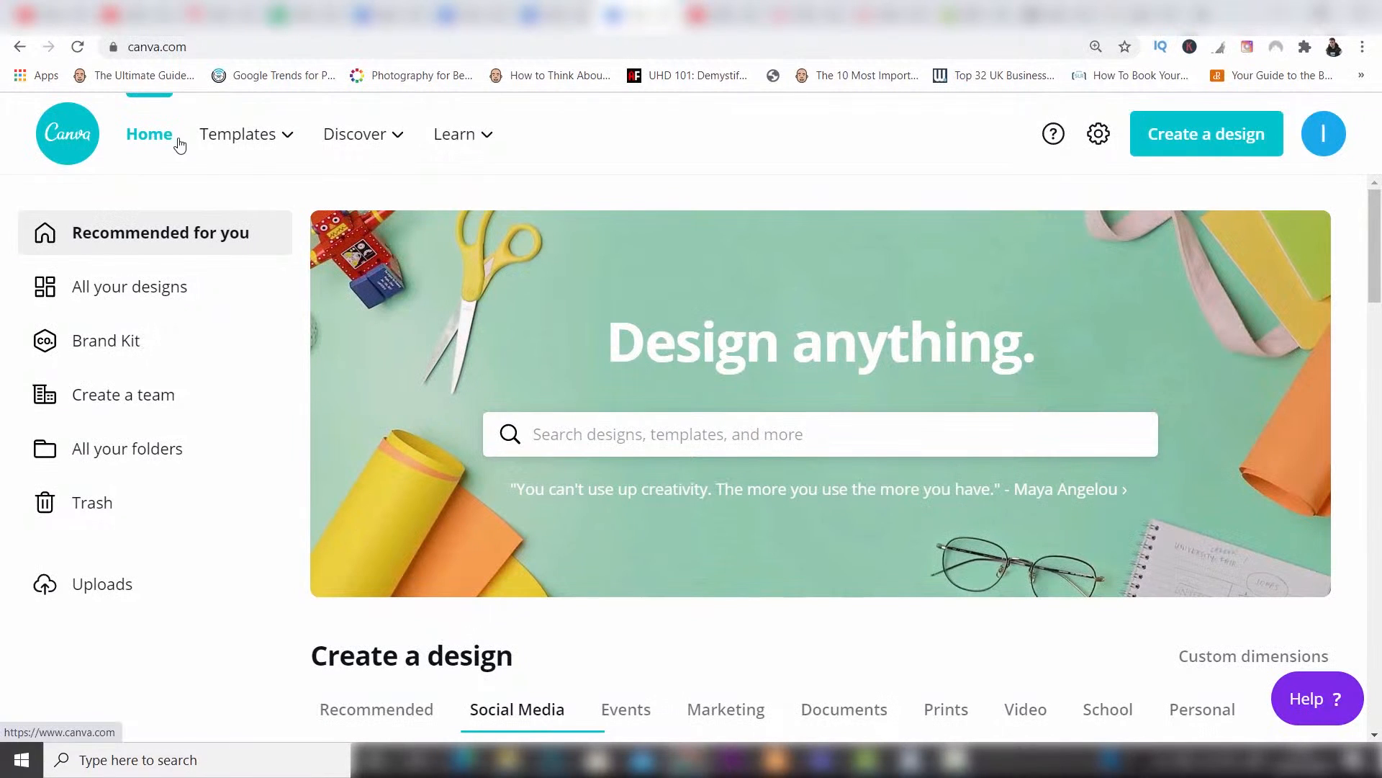
- Create a new design with custom dimensions of 1000 × 1000 px
click(1227, 142)
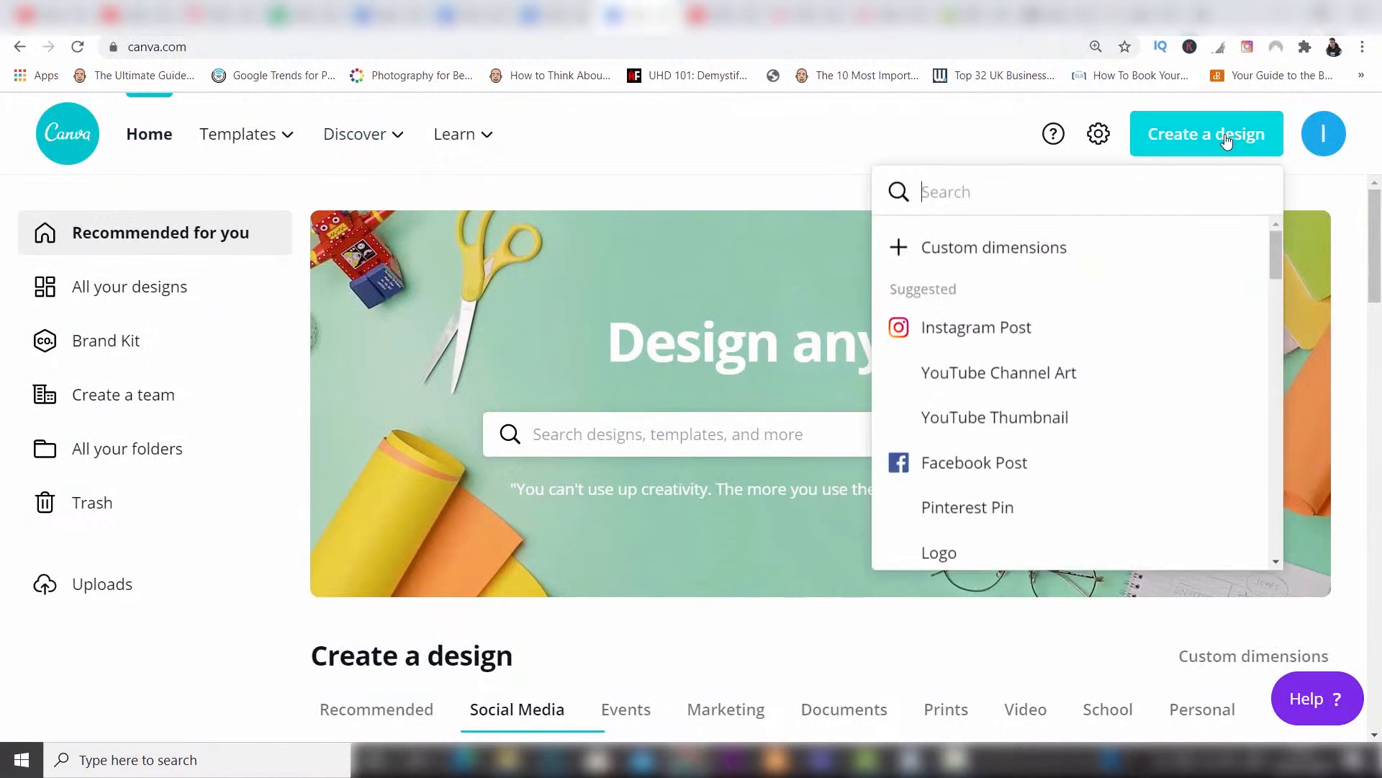
click(975, 259)
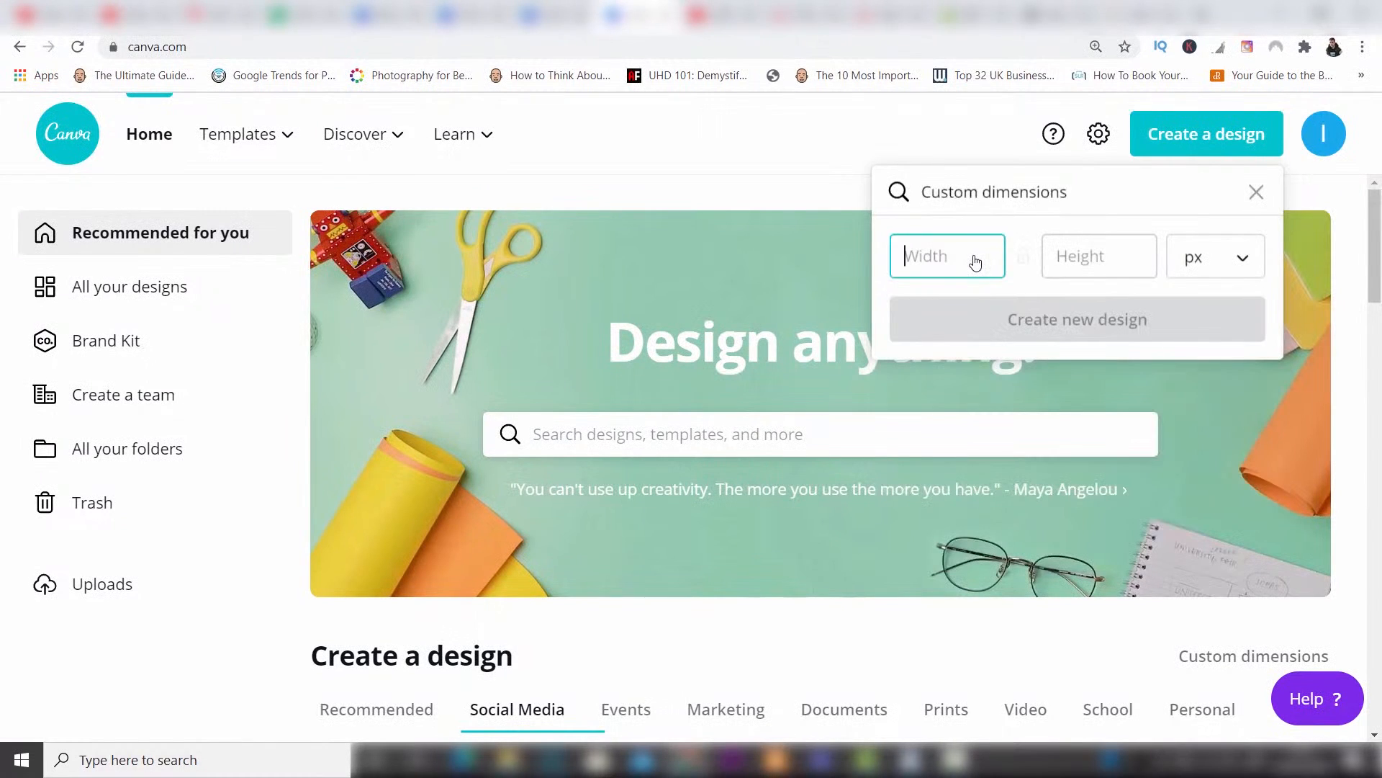
text(1000)
click(1057, 256)
text(1000)
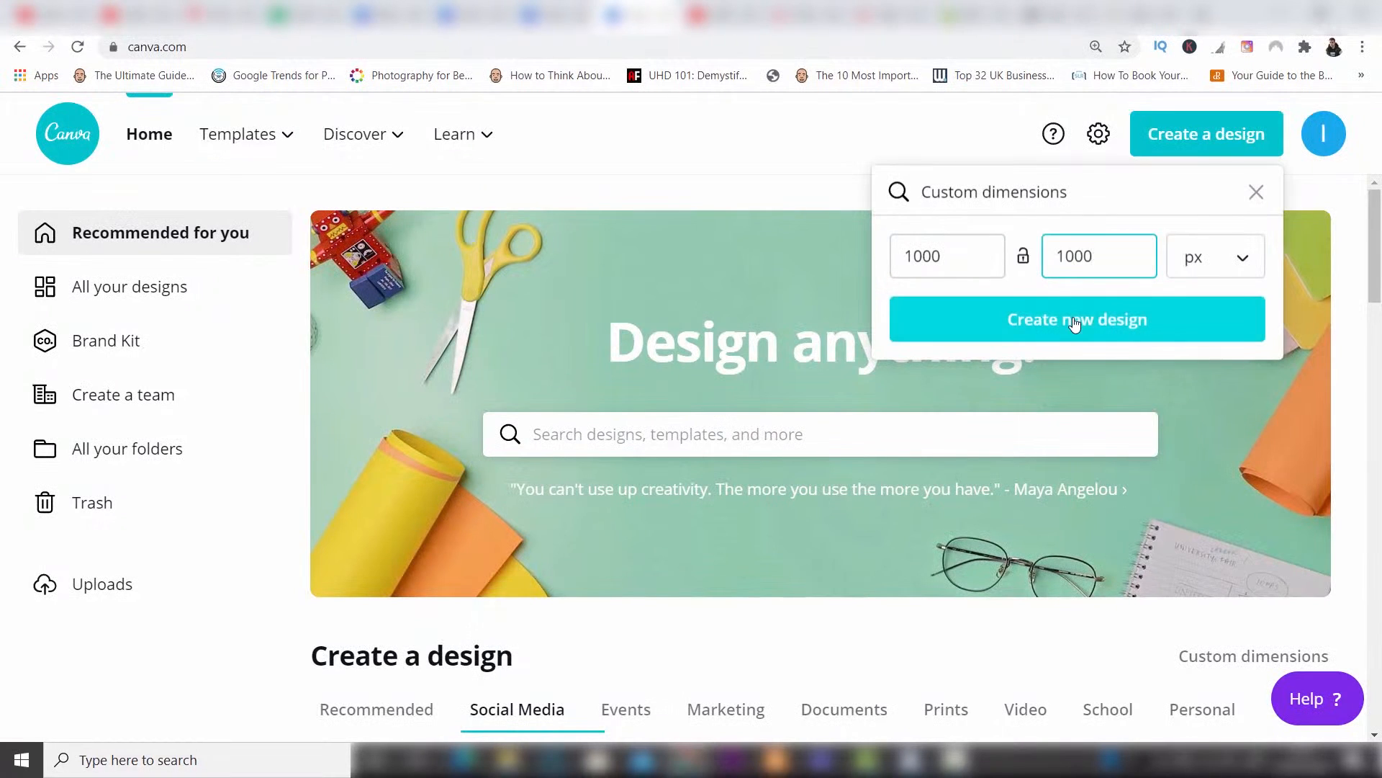
click(1075, 320)
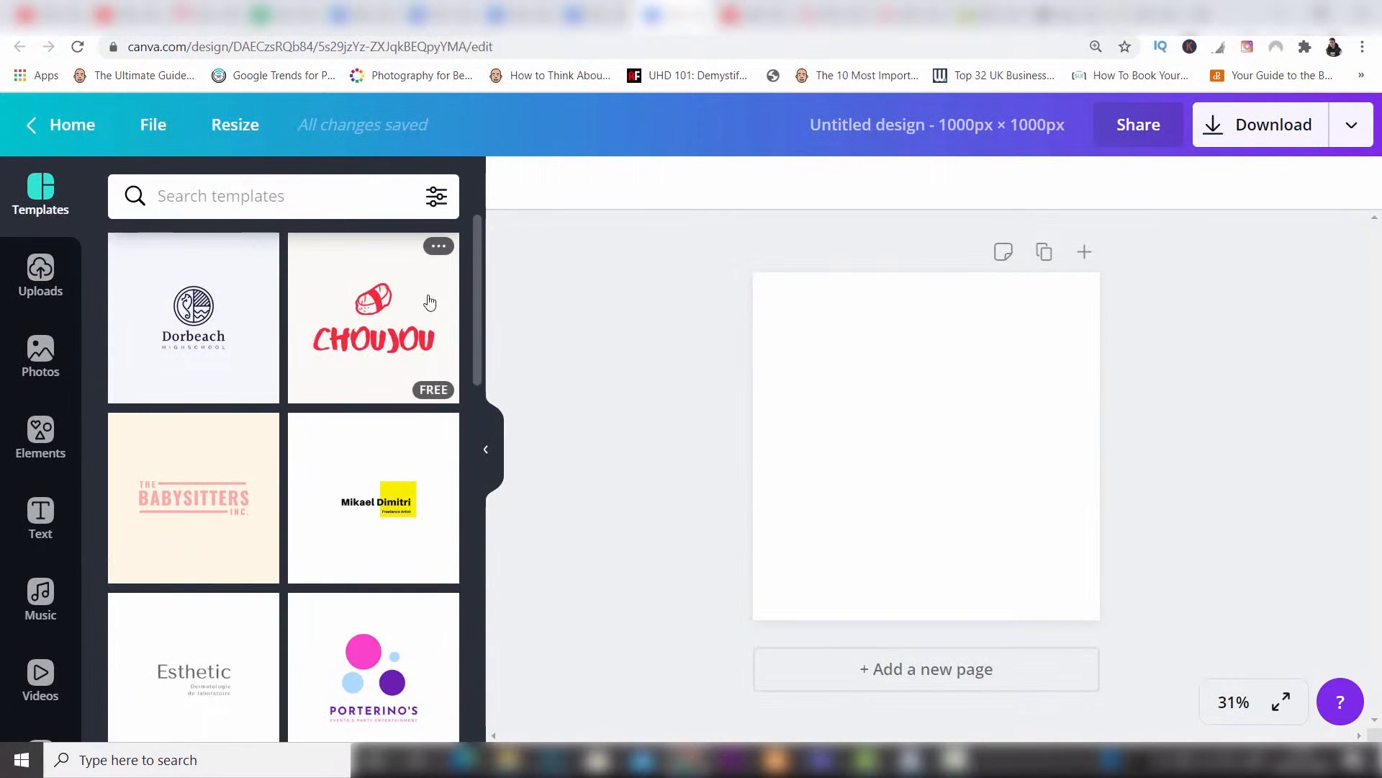
- Apply the Dorbeach Highschool logo template to the blank page and set its background colour to Dark Grey #545454
drag(475, 280, 485, 526)
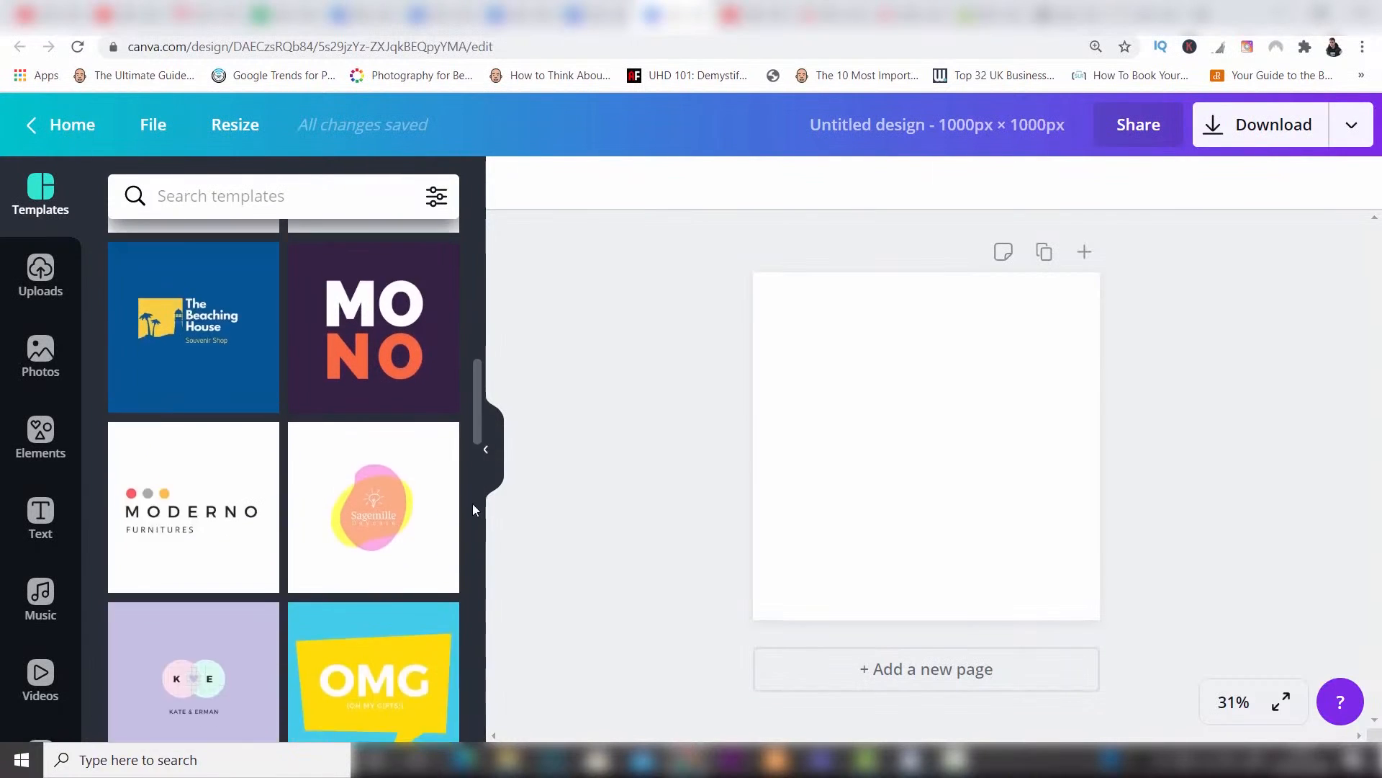
scroll(474, 477, up, 12)
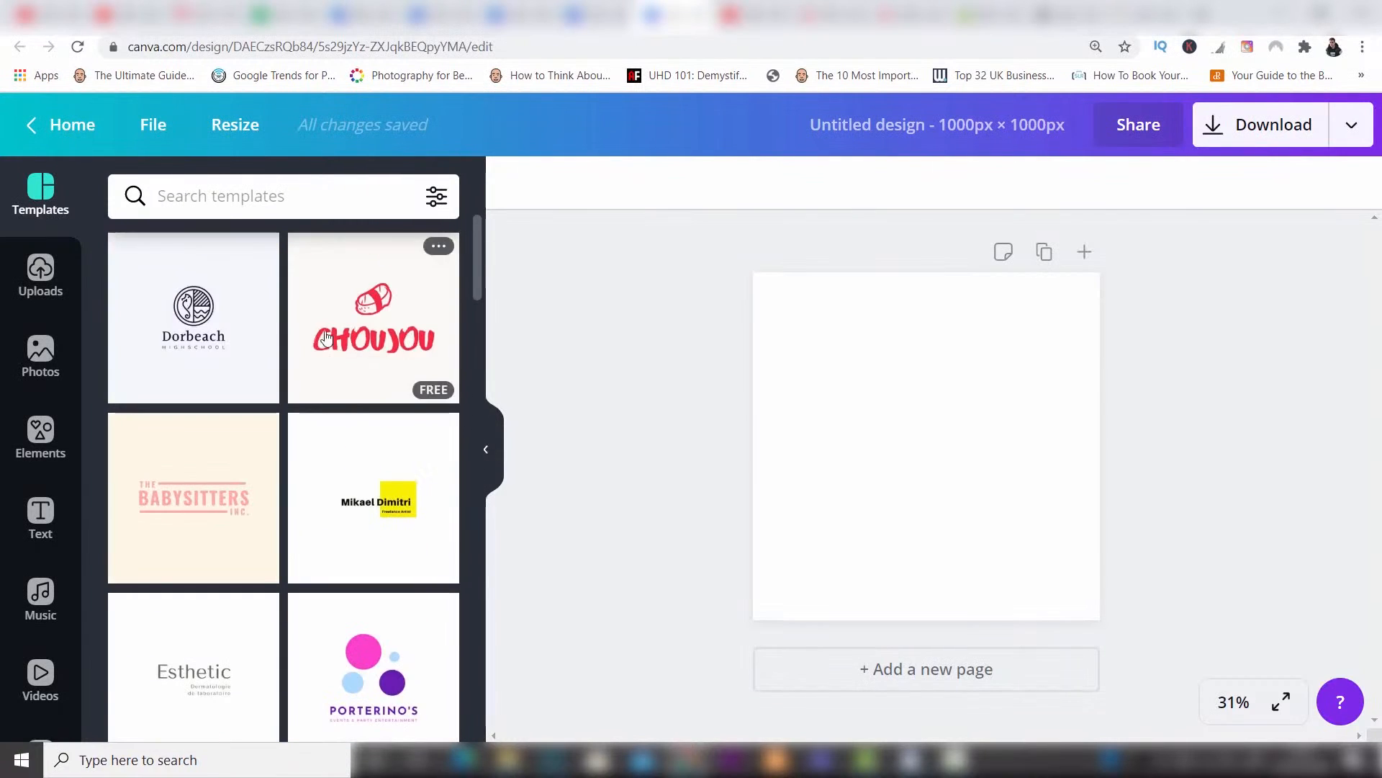
click(217, 311)
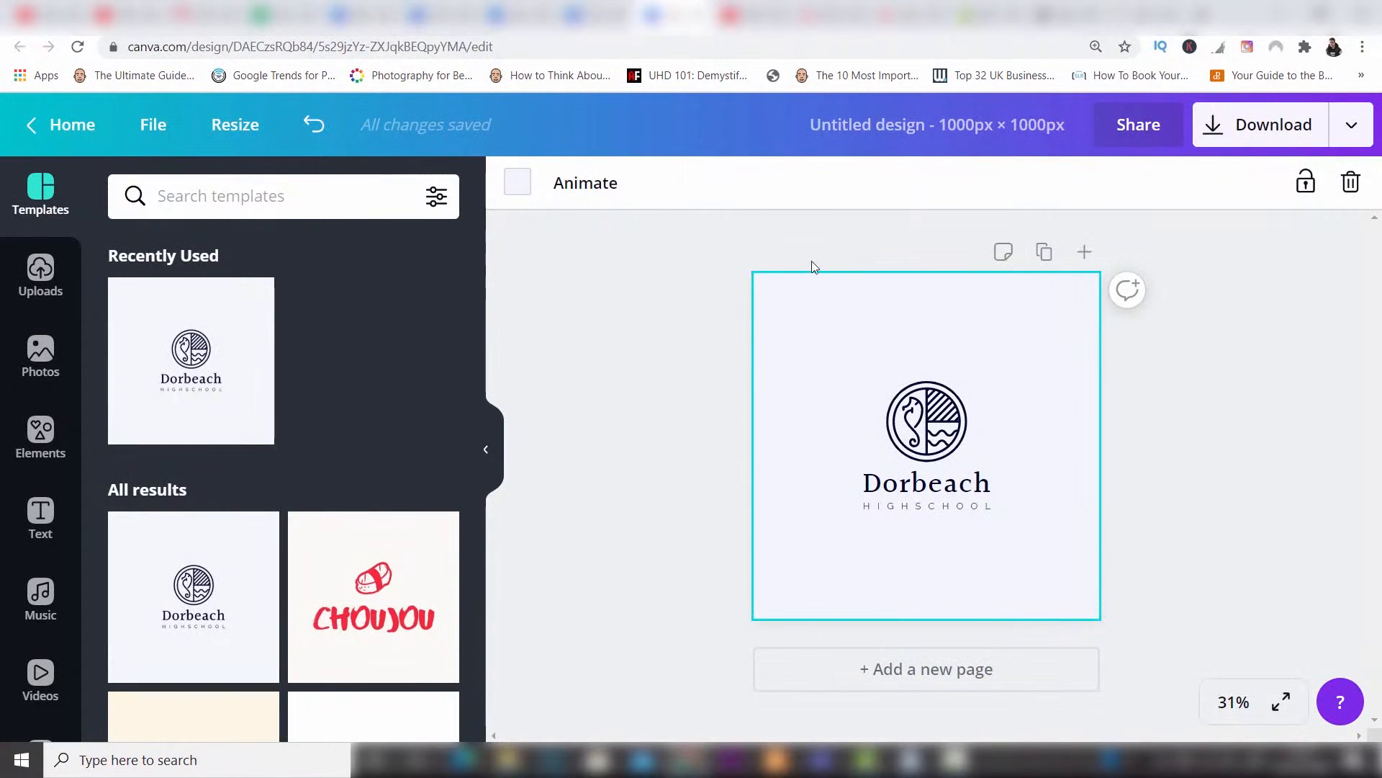
click(517, 183)
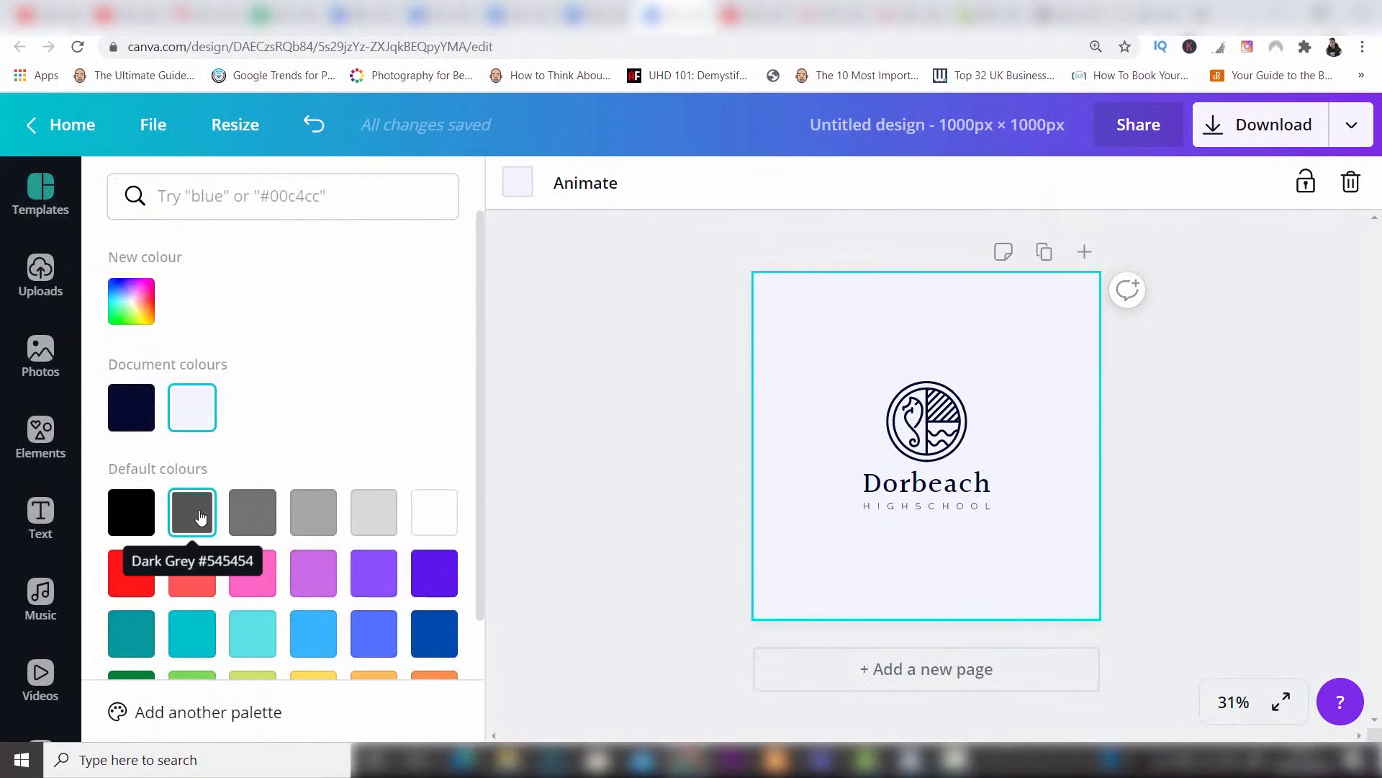
click(201, 515)
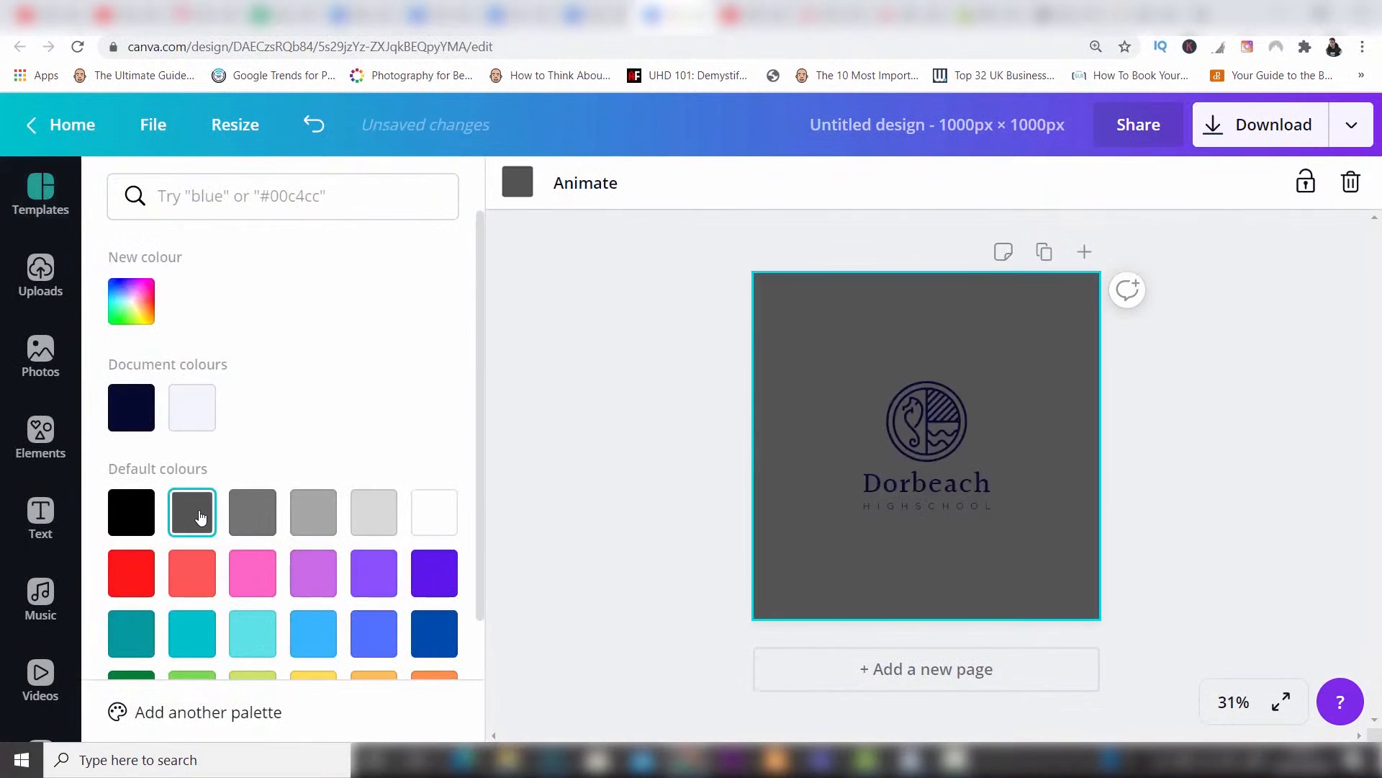
- Change the colour of the "Dorbeach" text to the default pink
click(926, 474)
click(927, 474)
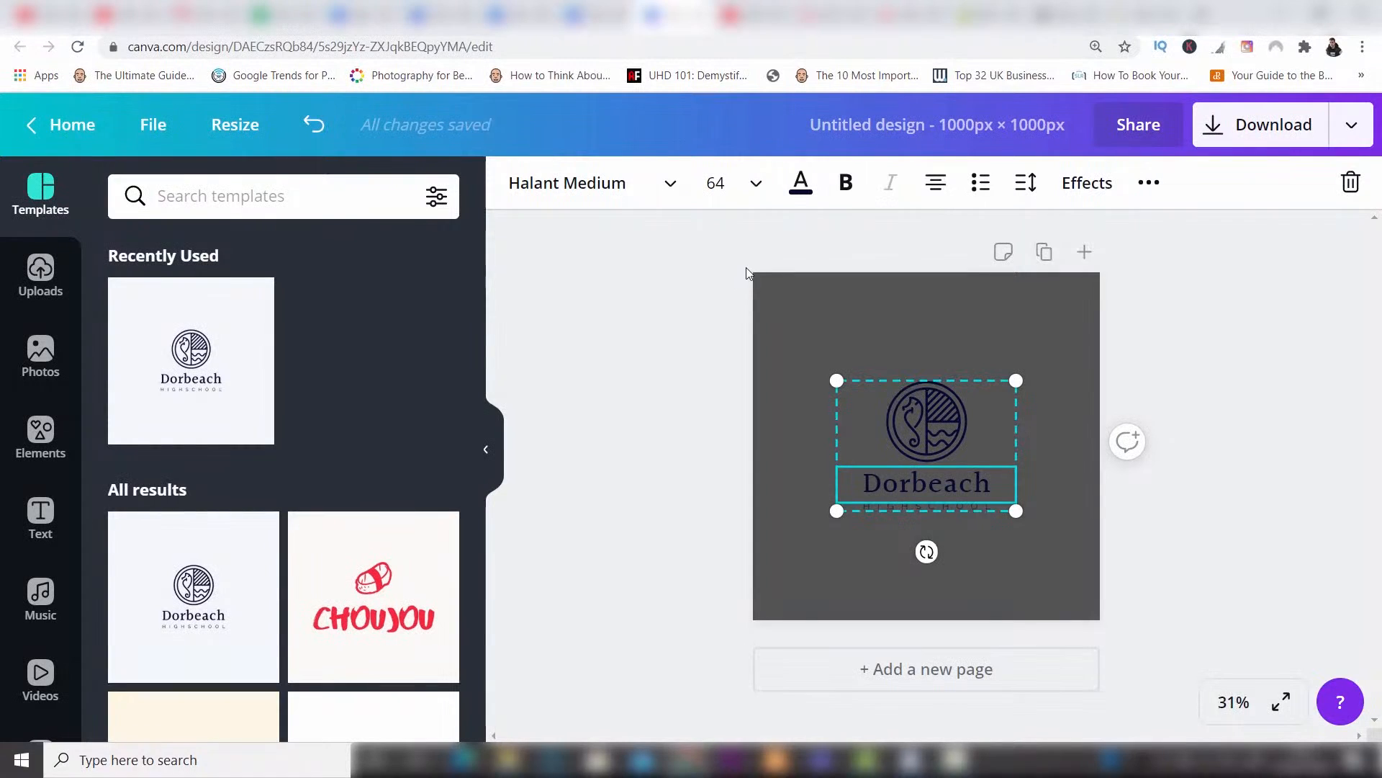
click(799, 187)
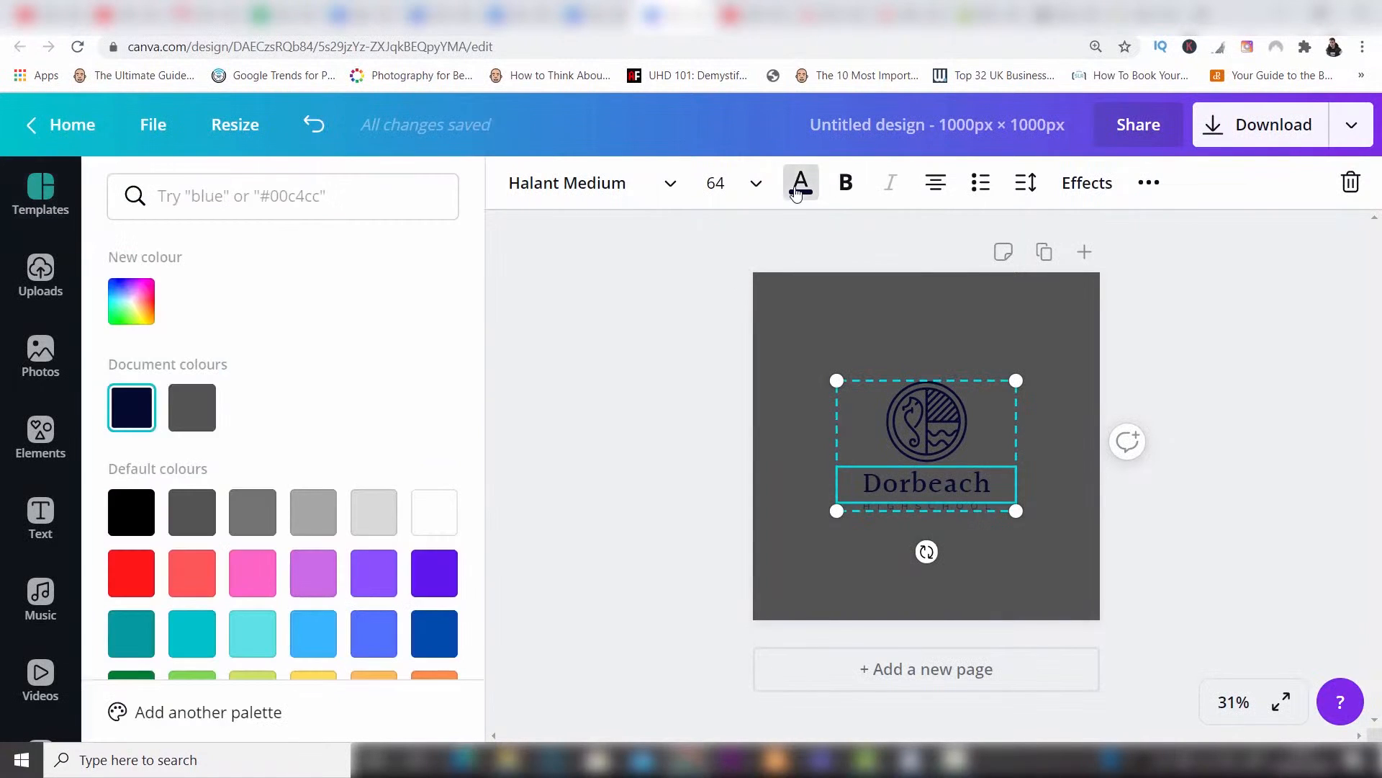
click(256, 579)
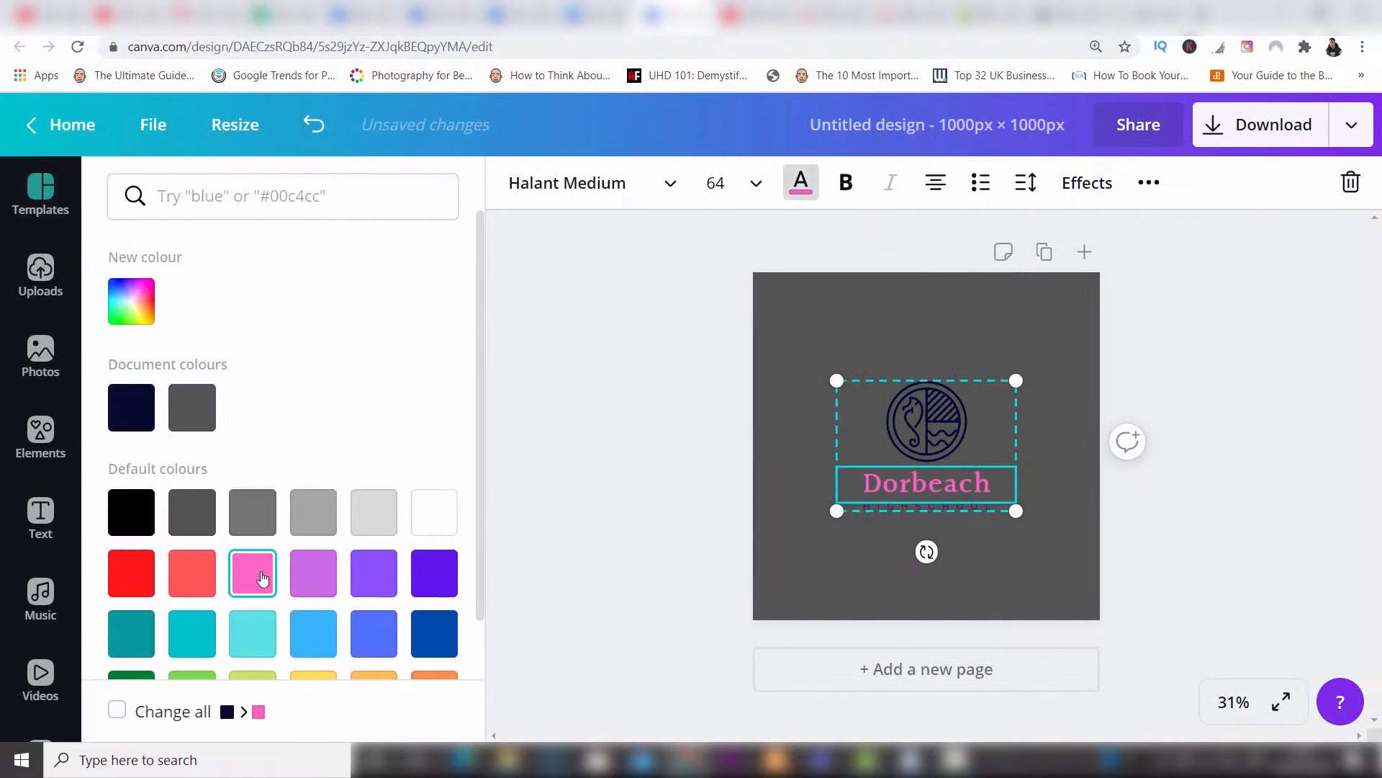
- Recolour the round seahorse emblem with the same default pink as the "Dorbeach" text and deselect it
click(948, 396)
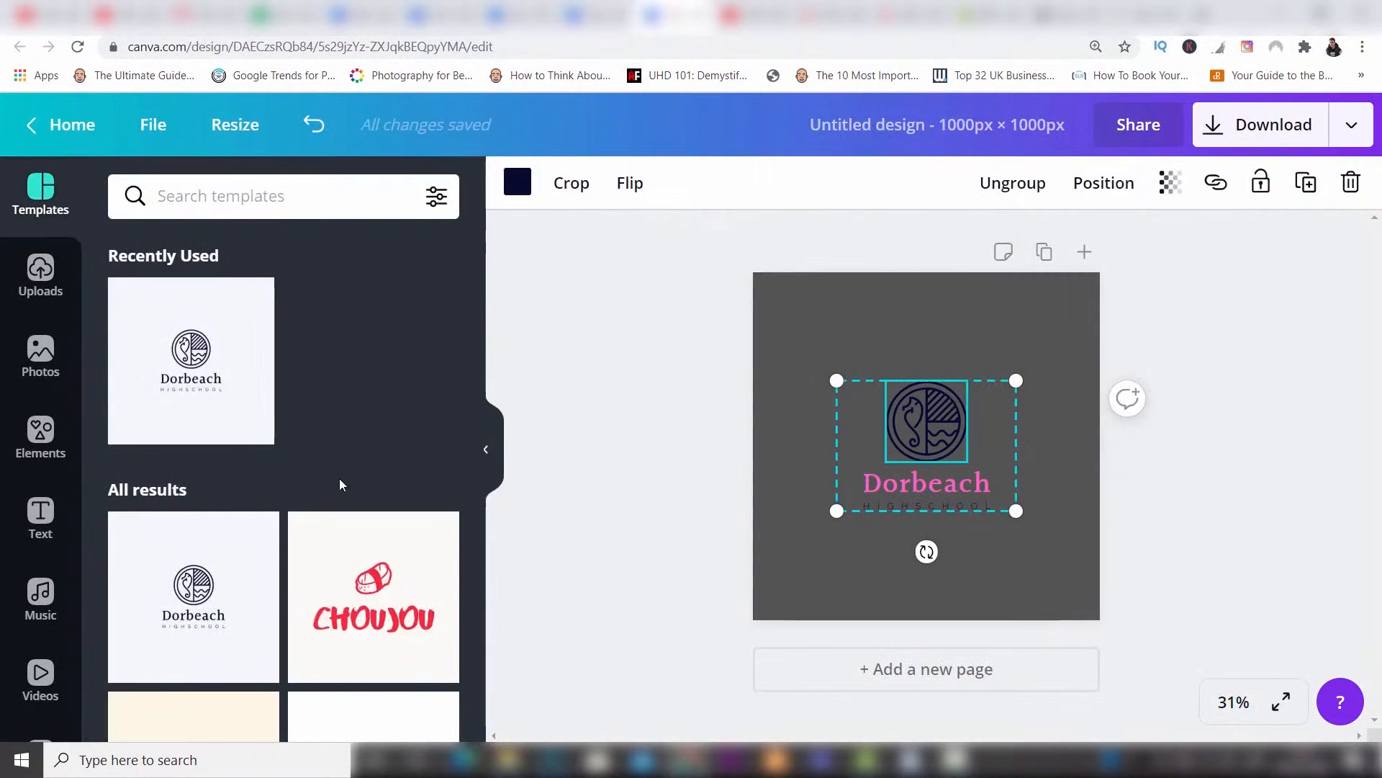
click(517, 186)
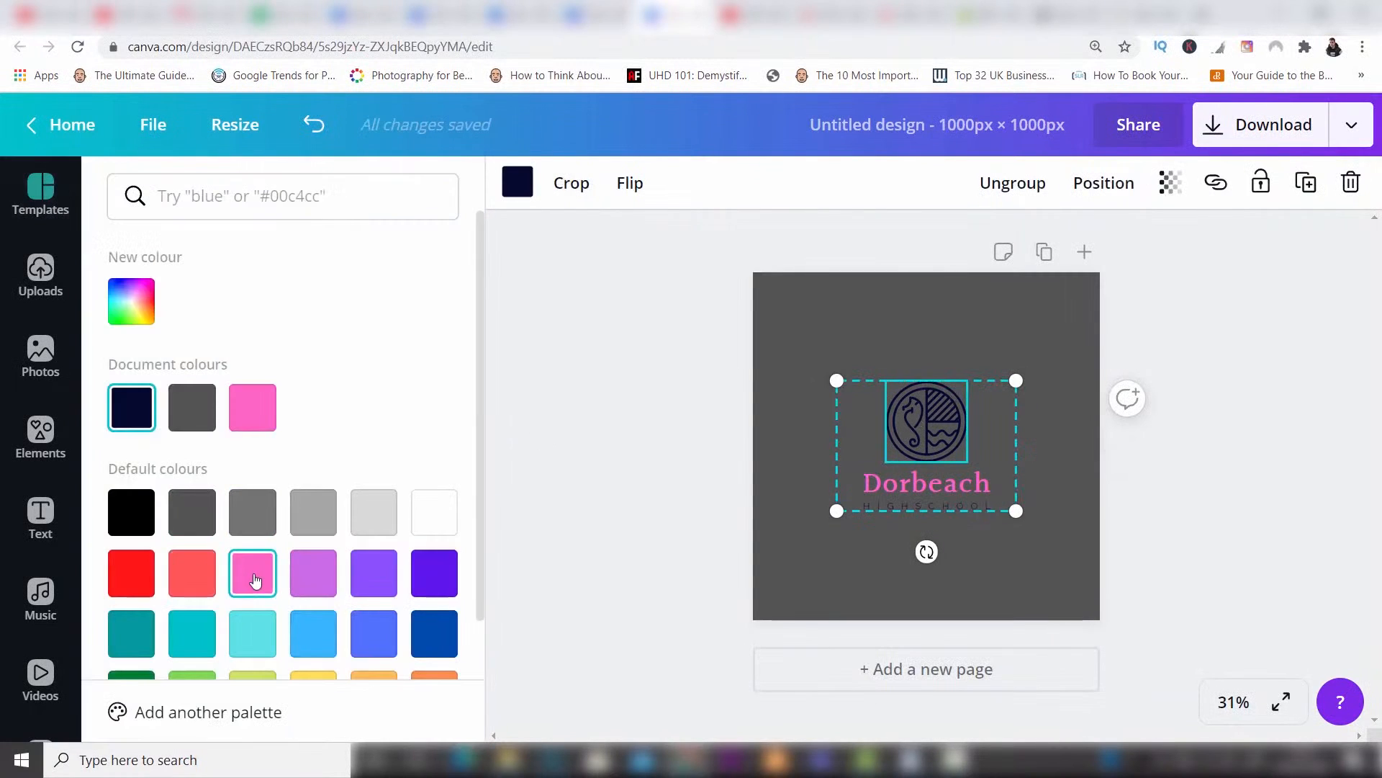
click(252, 572)
key(Escape)
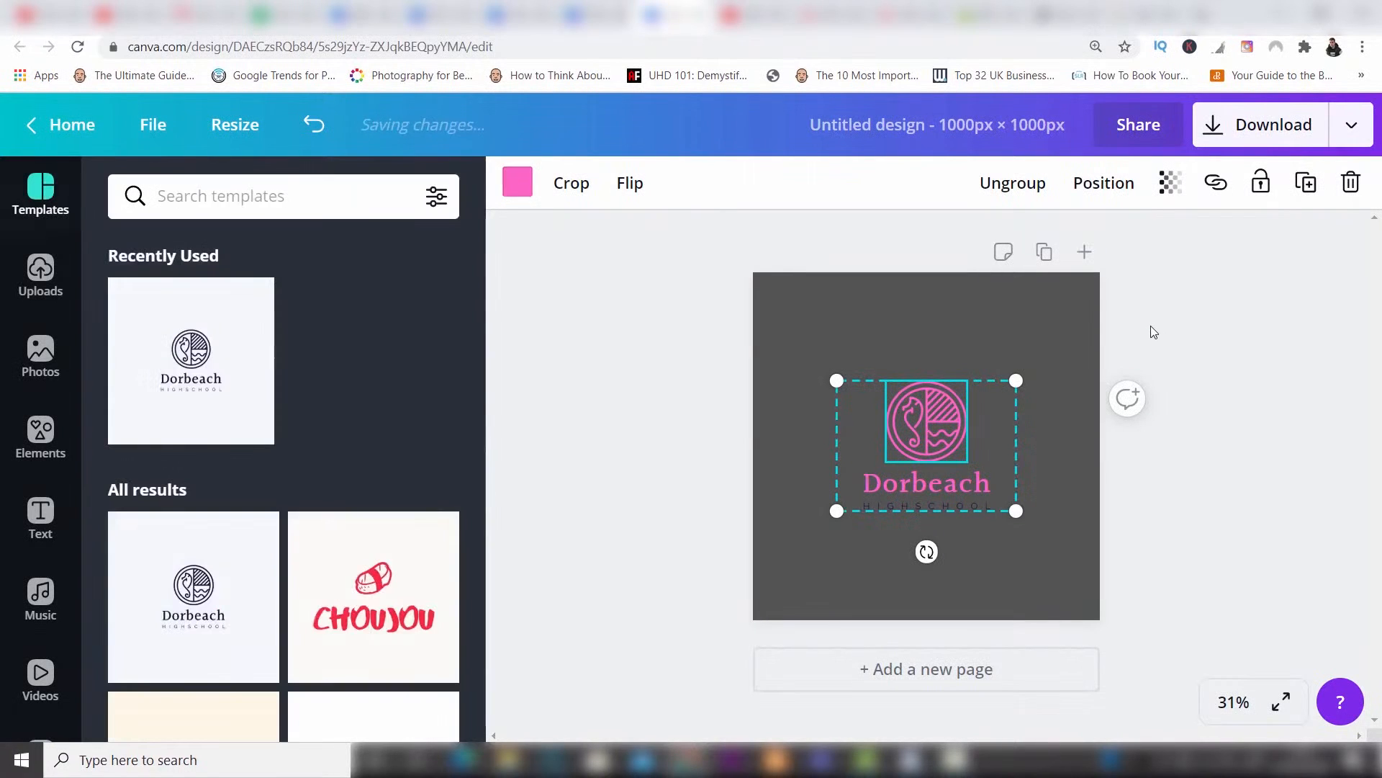
key(Escape)
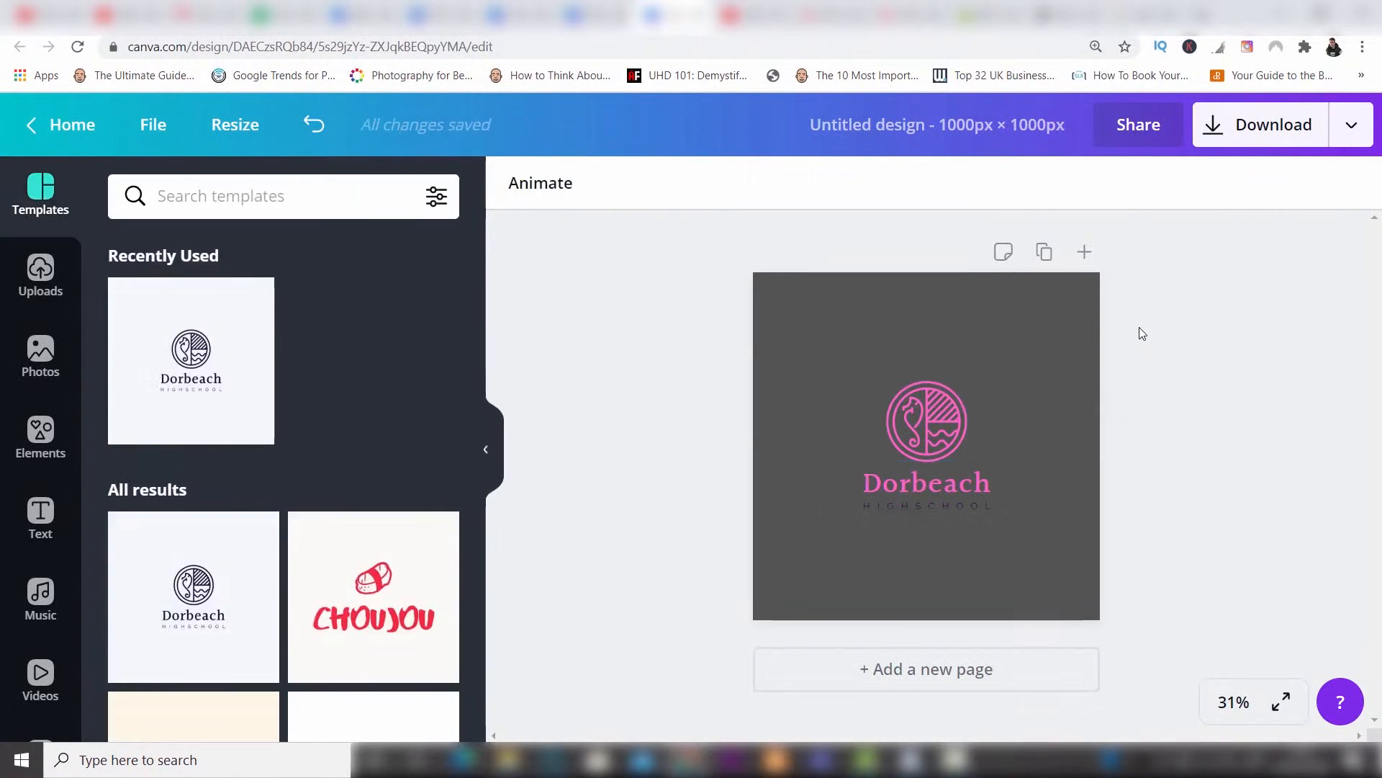
- Delete the page's background colour, the round emblem and the "Dorbeach Highschool" text to clear the page
click(836, 351)
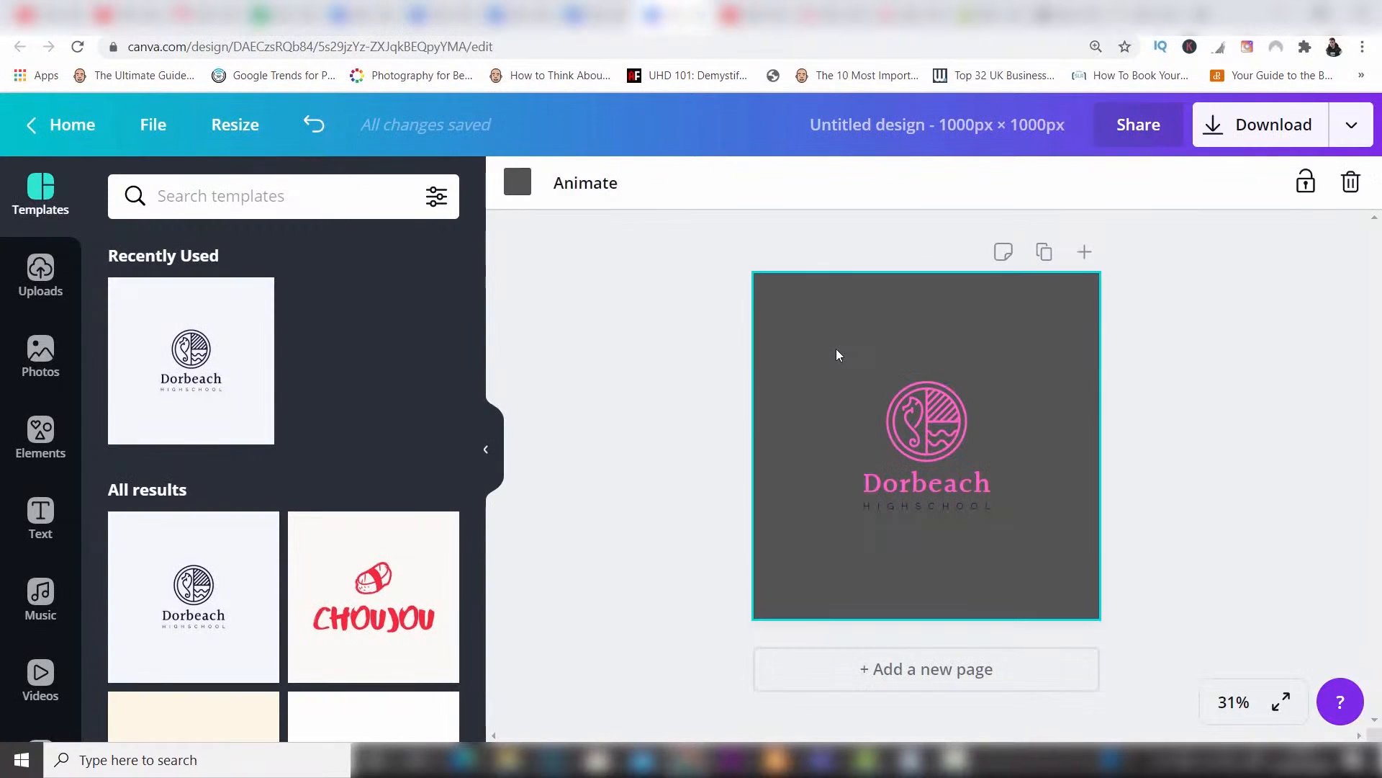
key(Delete)
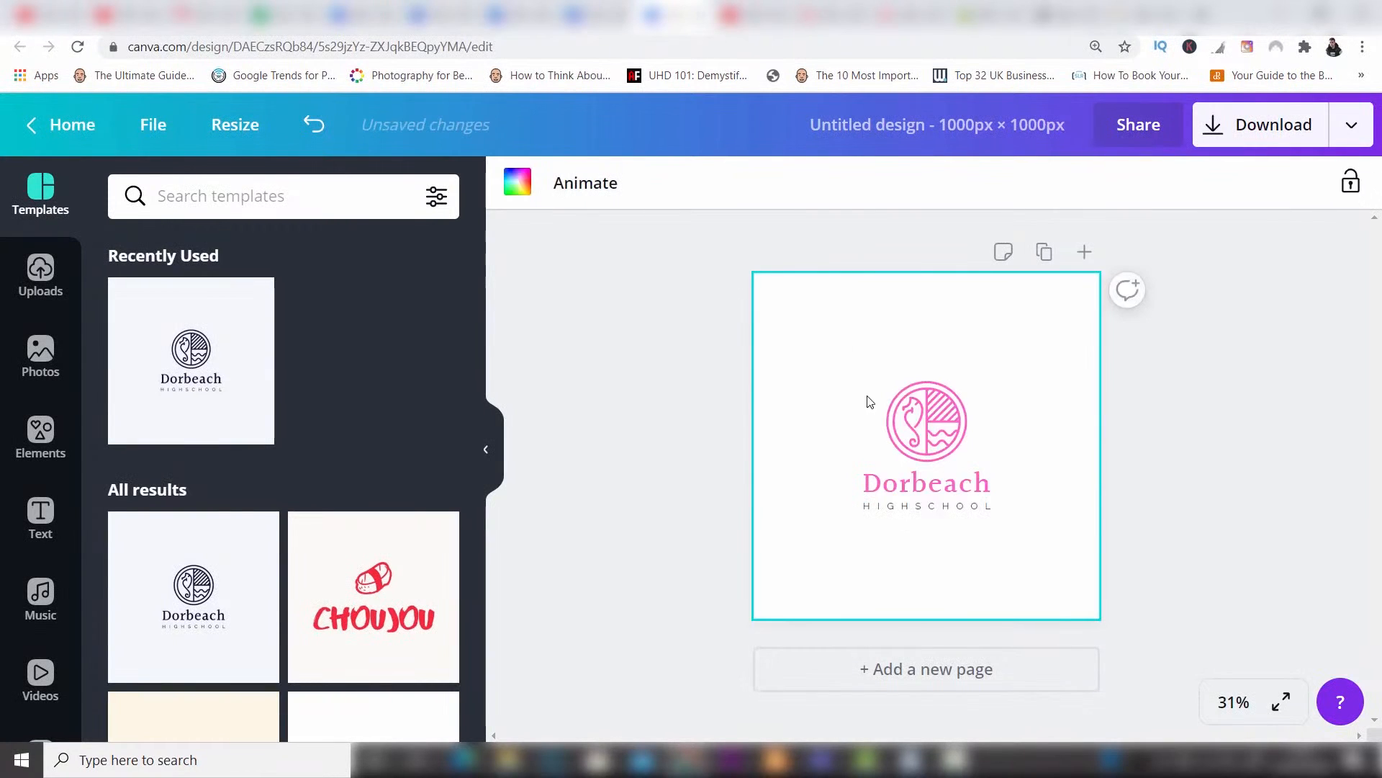
click(936, 418)
key(Delete)
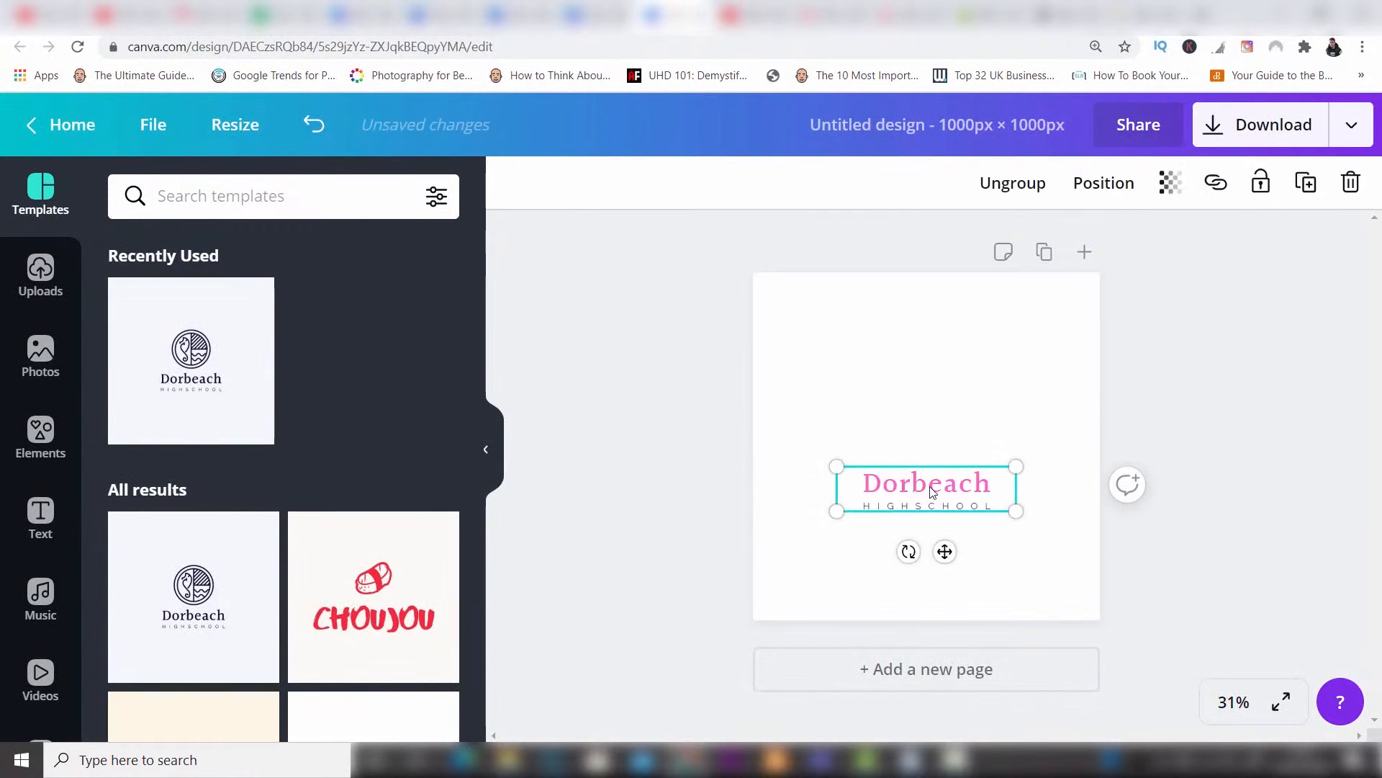
key(Delete)
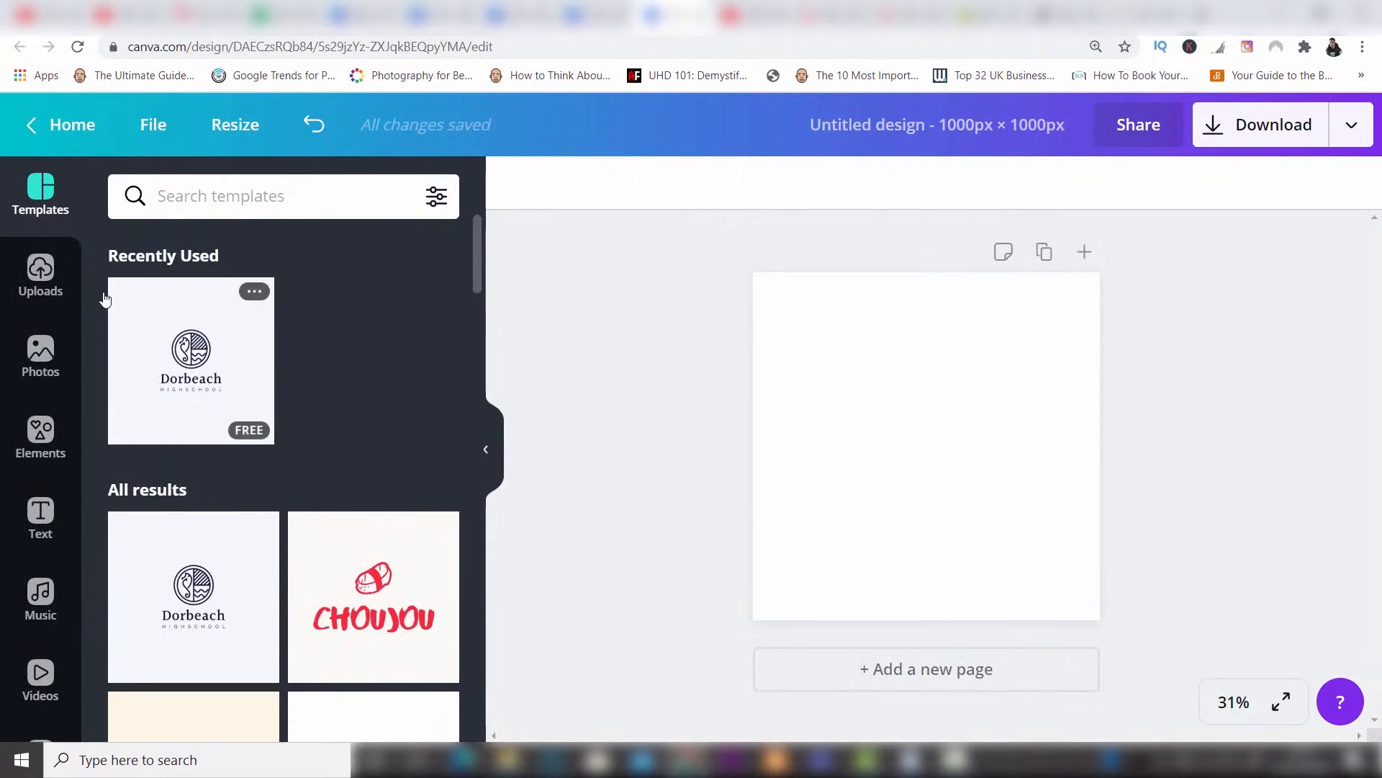
- Search the stock photos for "coffee" using the recent search term
click(48, 347)
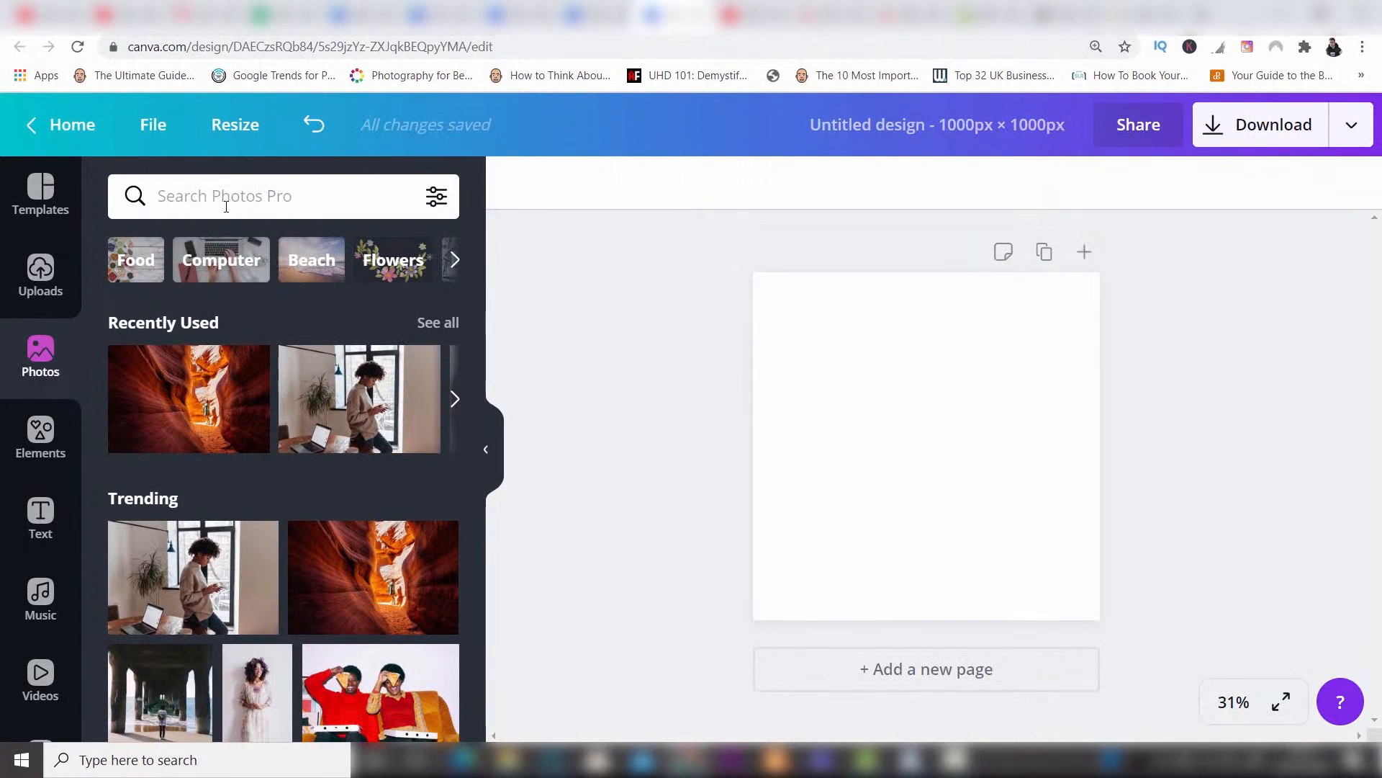
click(226, 207)
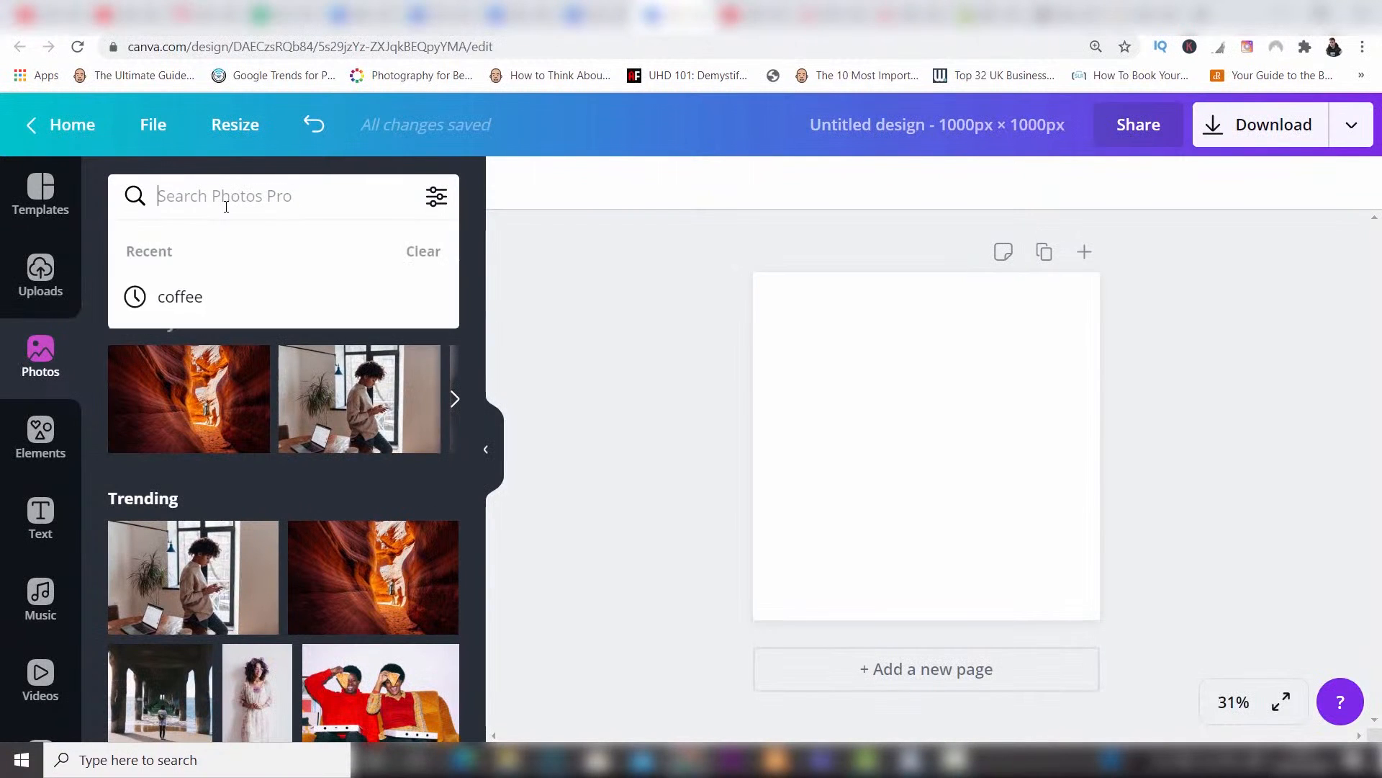
click(190, 297)
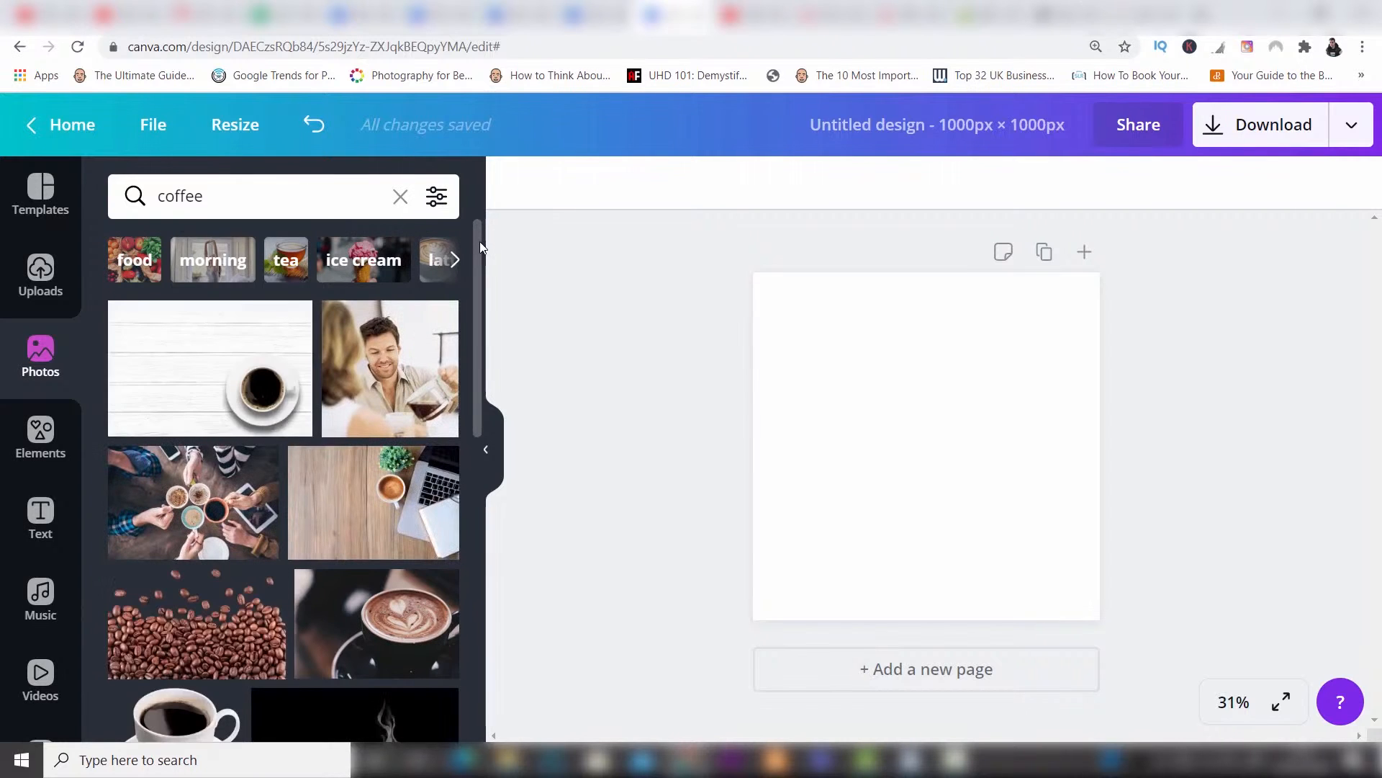
- Browse the coffee photos and add the one of the black cup with heart-shaped latte art to the blank page
drag(478, 265, 497, 484)
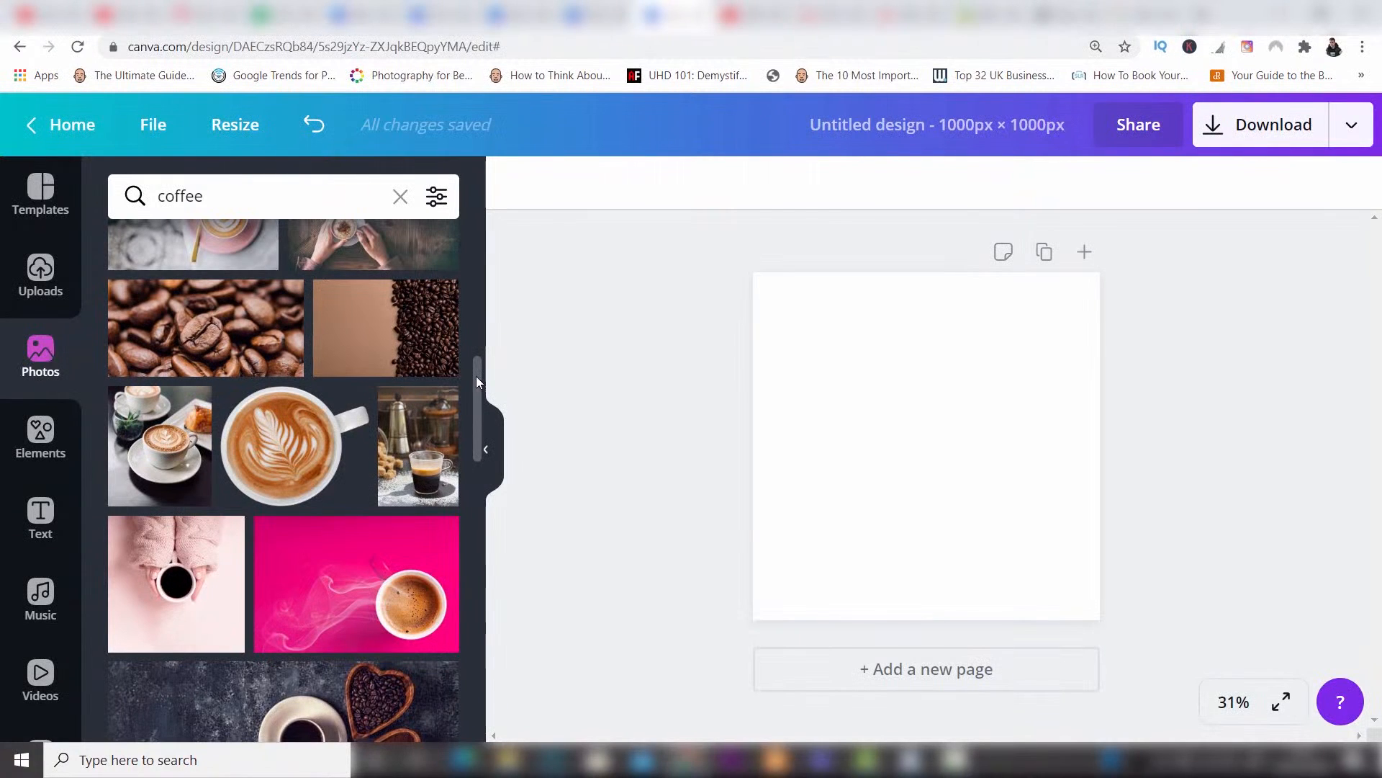
drag(477, 376, 477, 435)
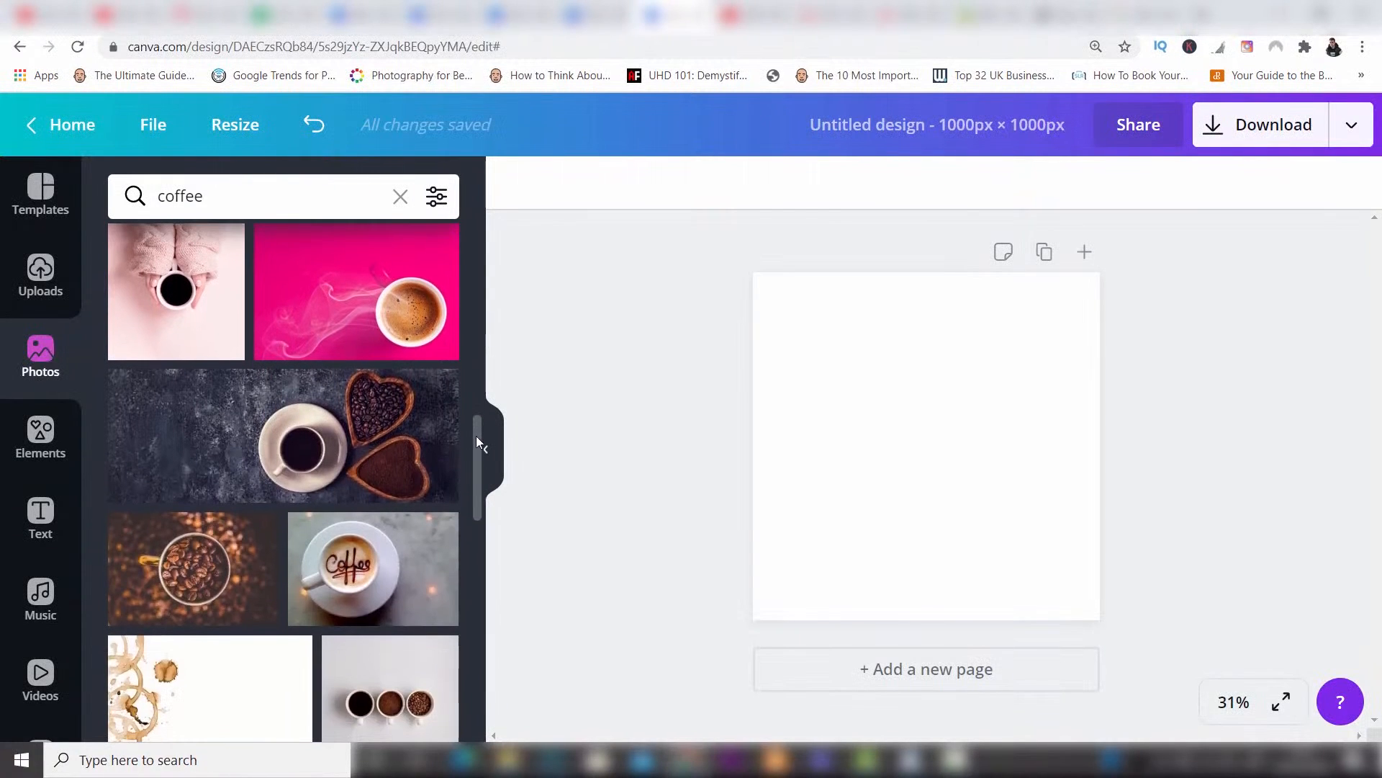
scroll(475, 489, down, 2)
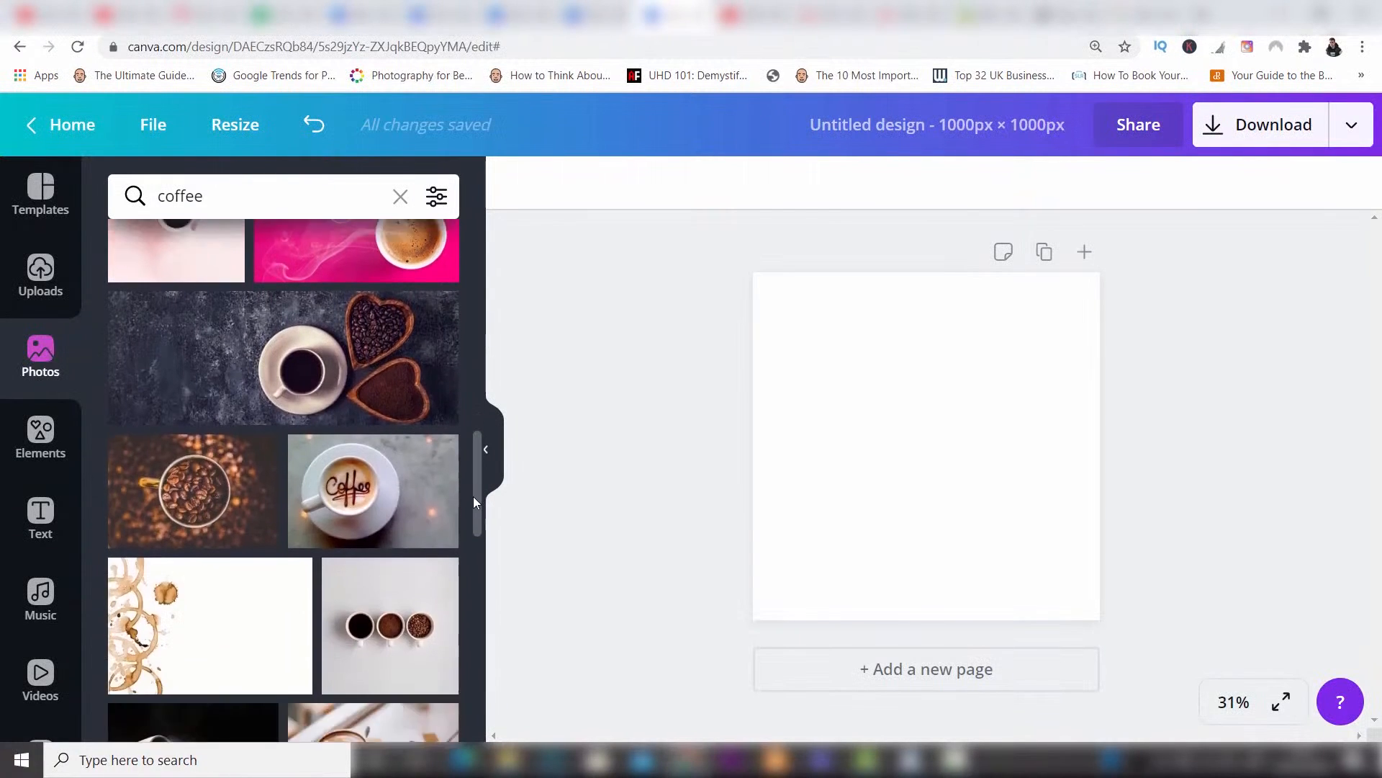
drag(473, 502, 480, 191)
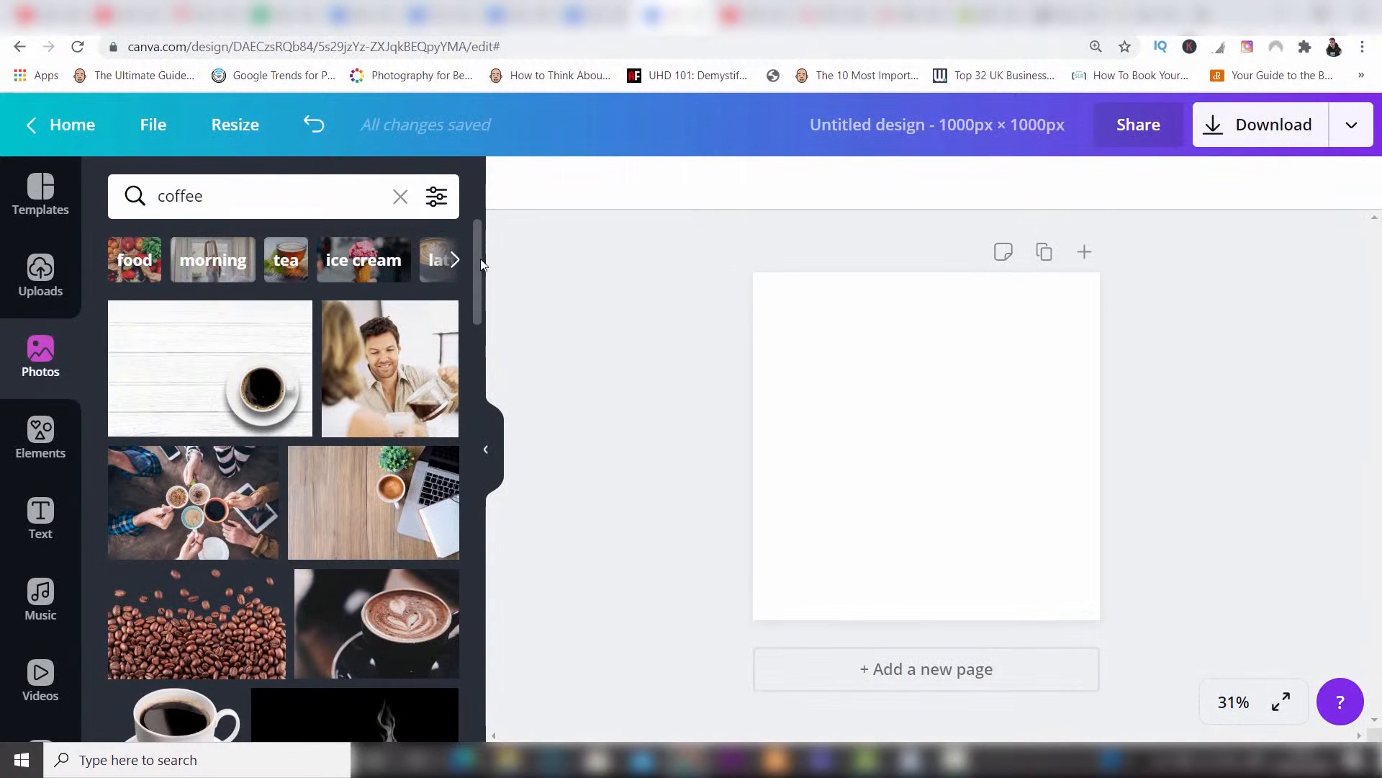
drag(481, 257, 481, 275)
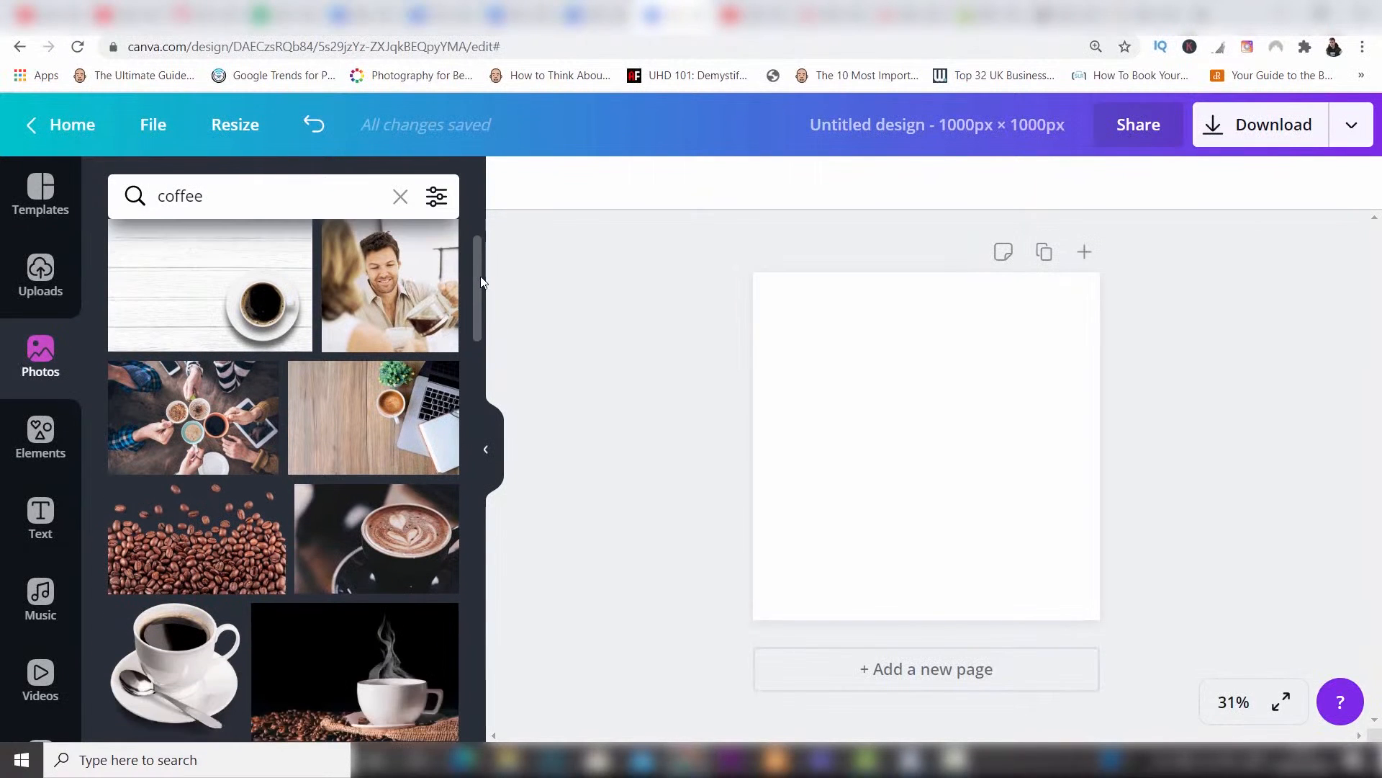
mouse_move(425, 408)
drag(477, 331, 473, 403)
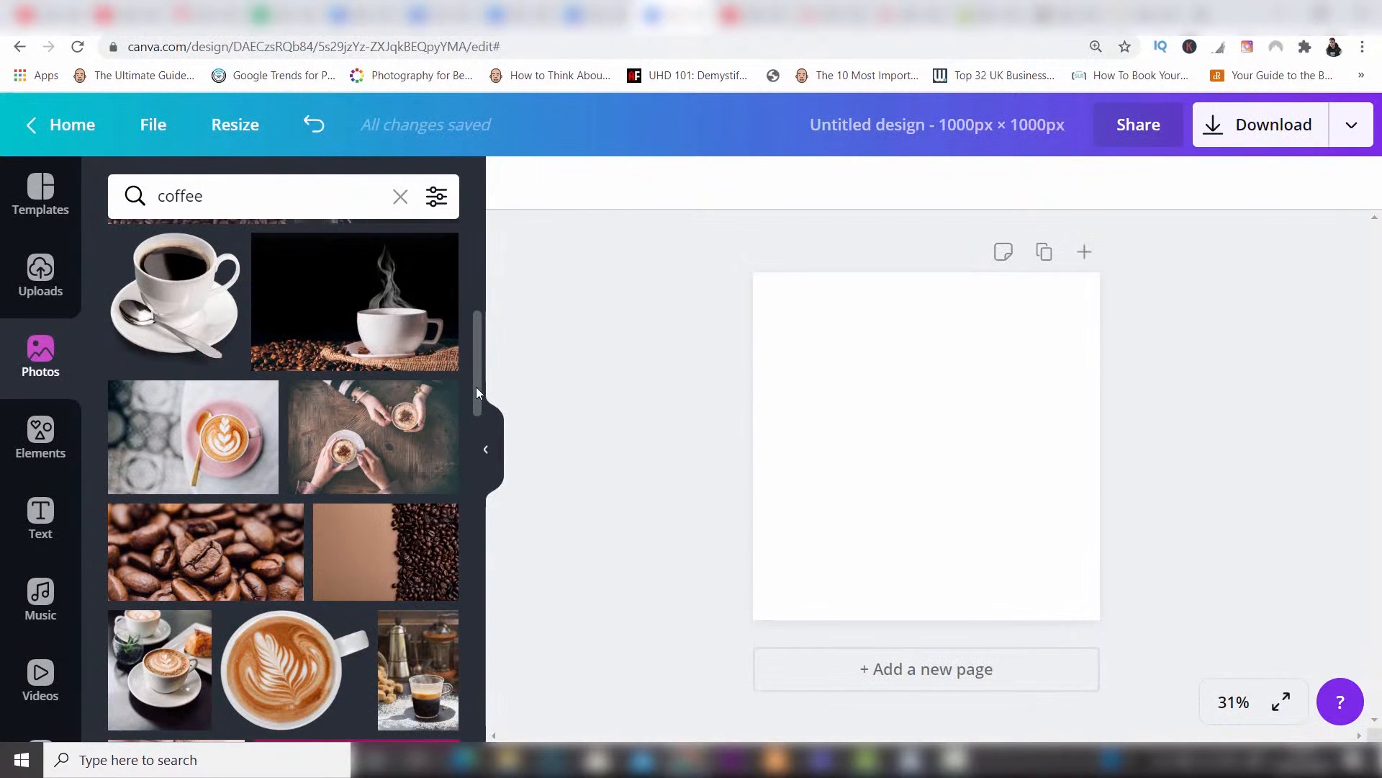
drag(476, 386, 477, 321)
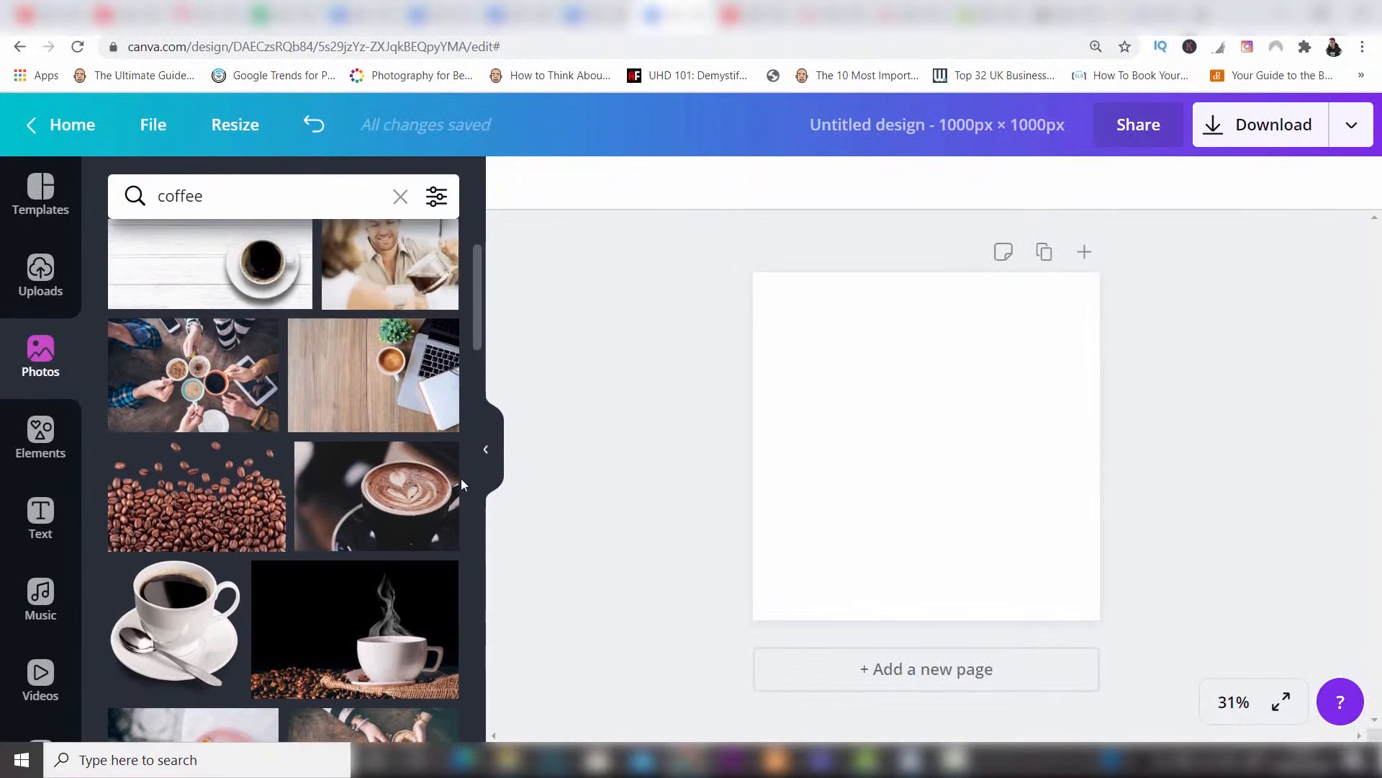
click(381, 519)
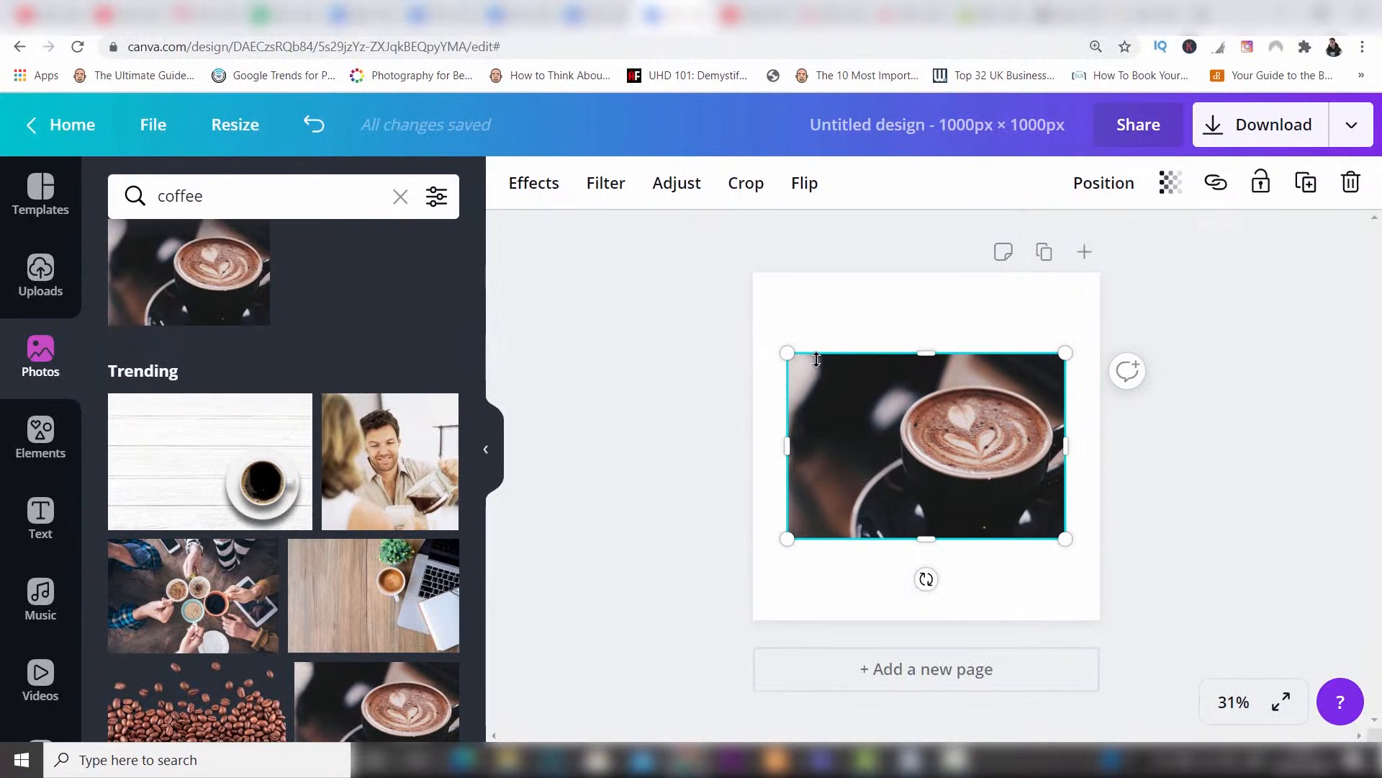
- Enlarge the coffee photo to about 1,730 × 1,154 px, position it so the cup fills the page, and deselect it
drag(788, 353, 650, 261)
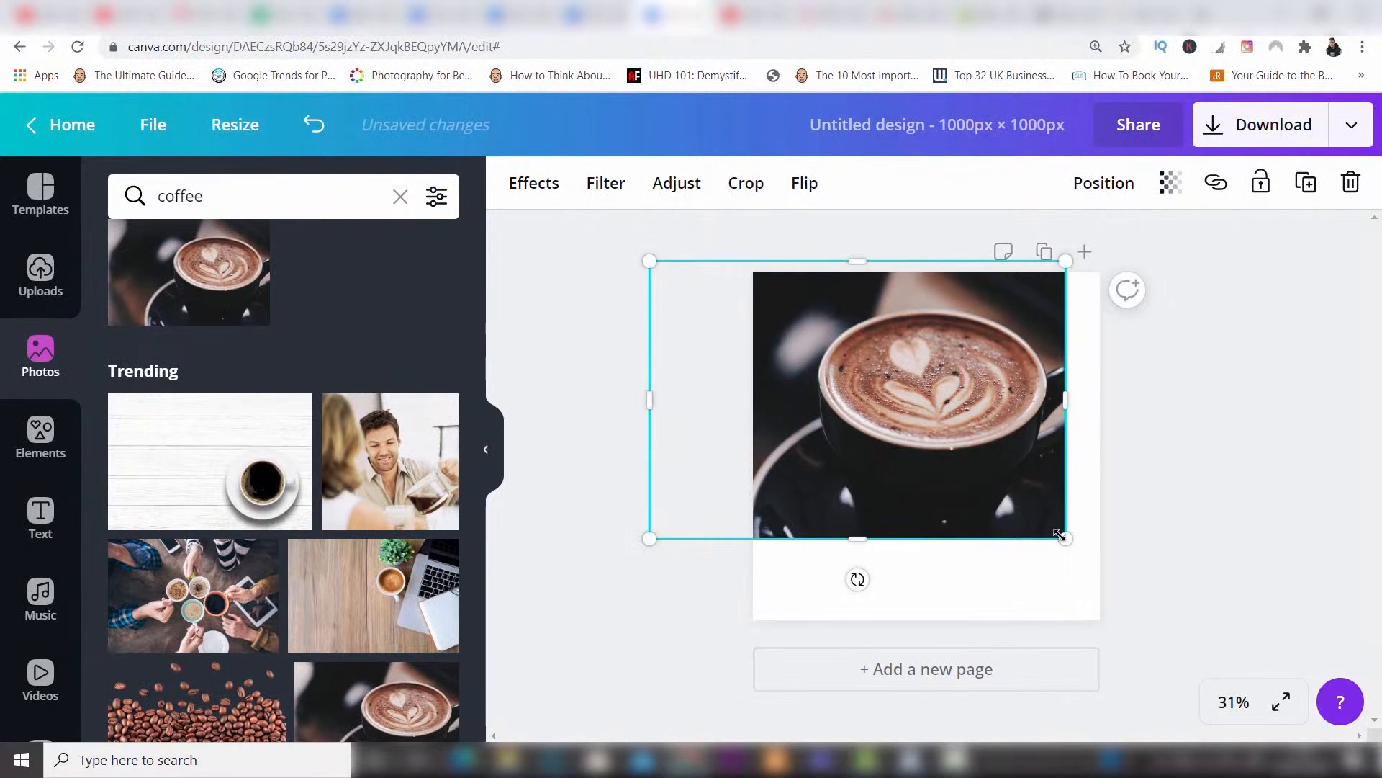
drag(1066, 539, 1168, 674)
drag(1001, 404, 925, 399)
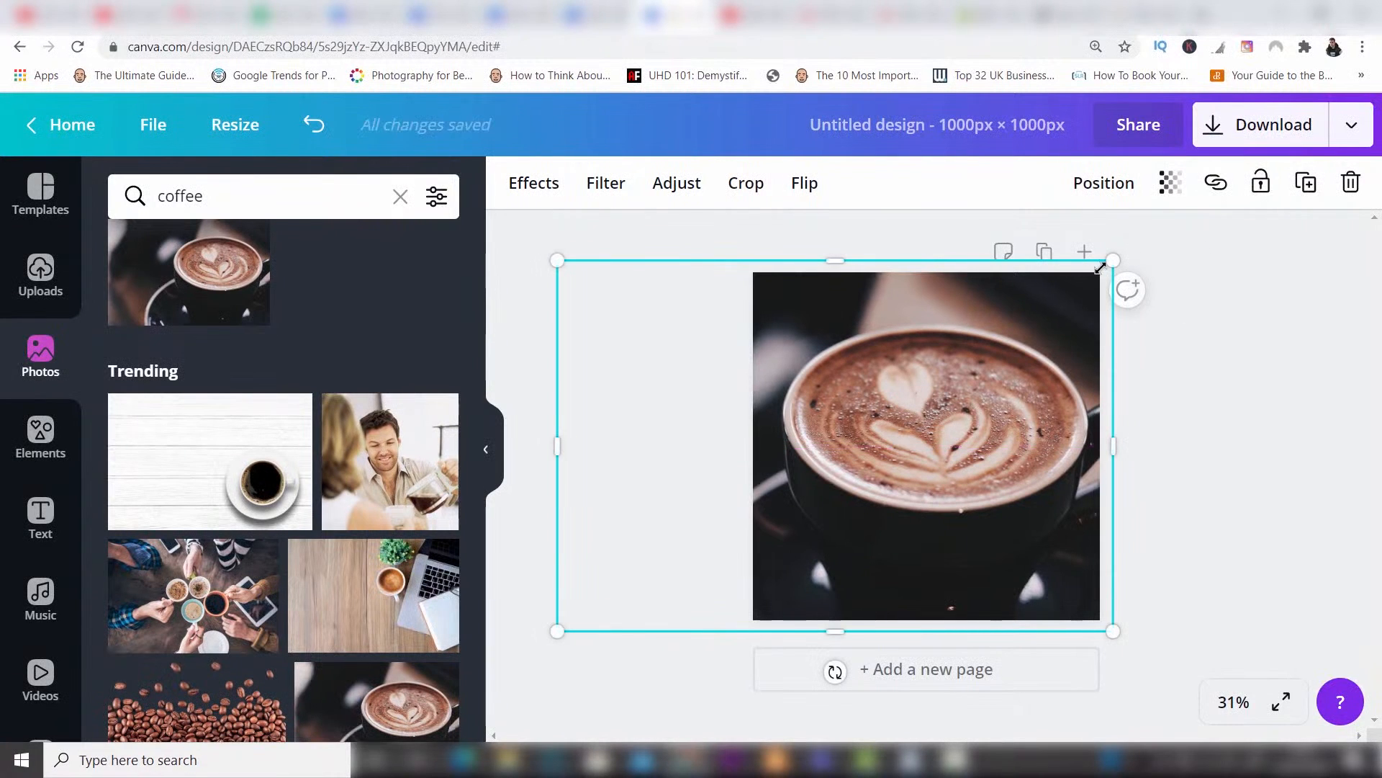
drag(1102, 266, 1151, 232)
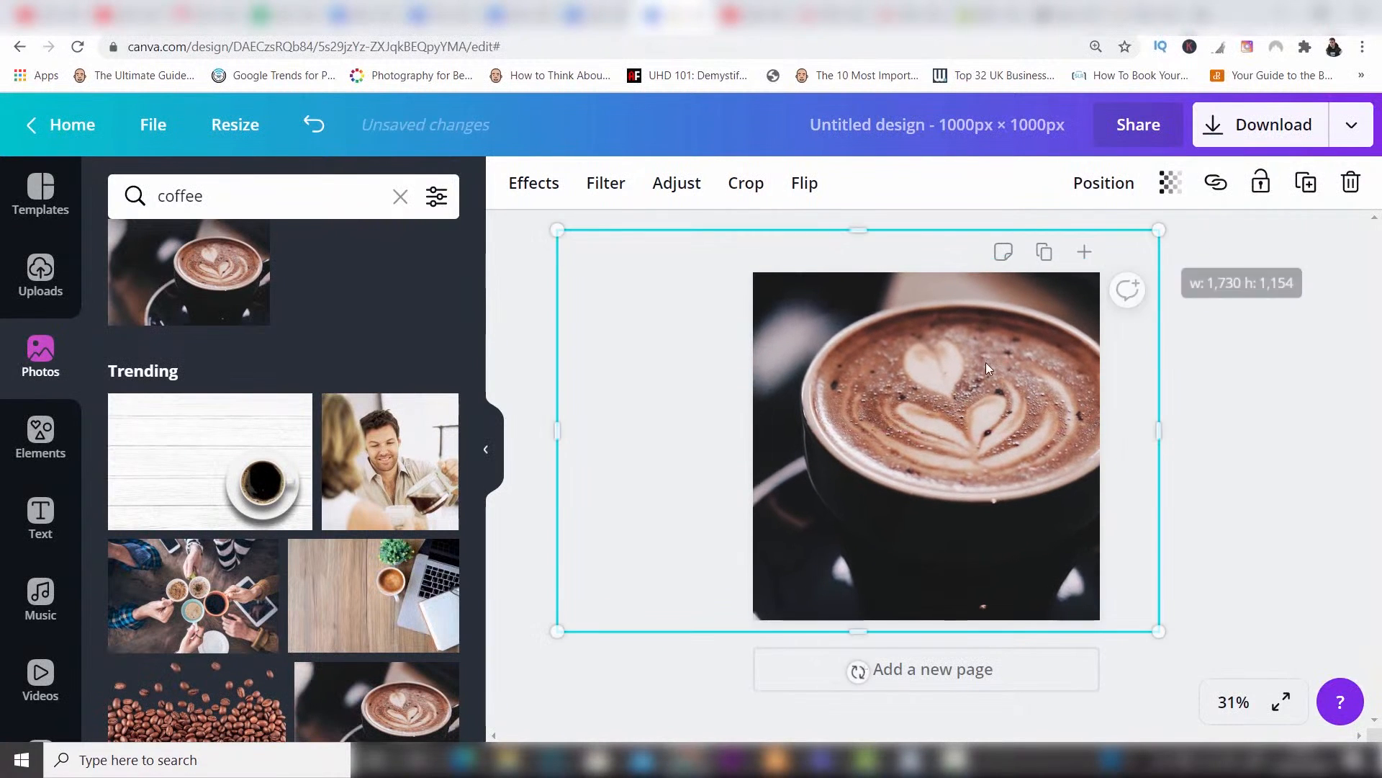
mouse_move(975, 375)
mouse_down()
mouse_move(942, 376)
mouse_move(972, 379)
mouse_up()
click(1226, 385)
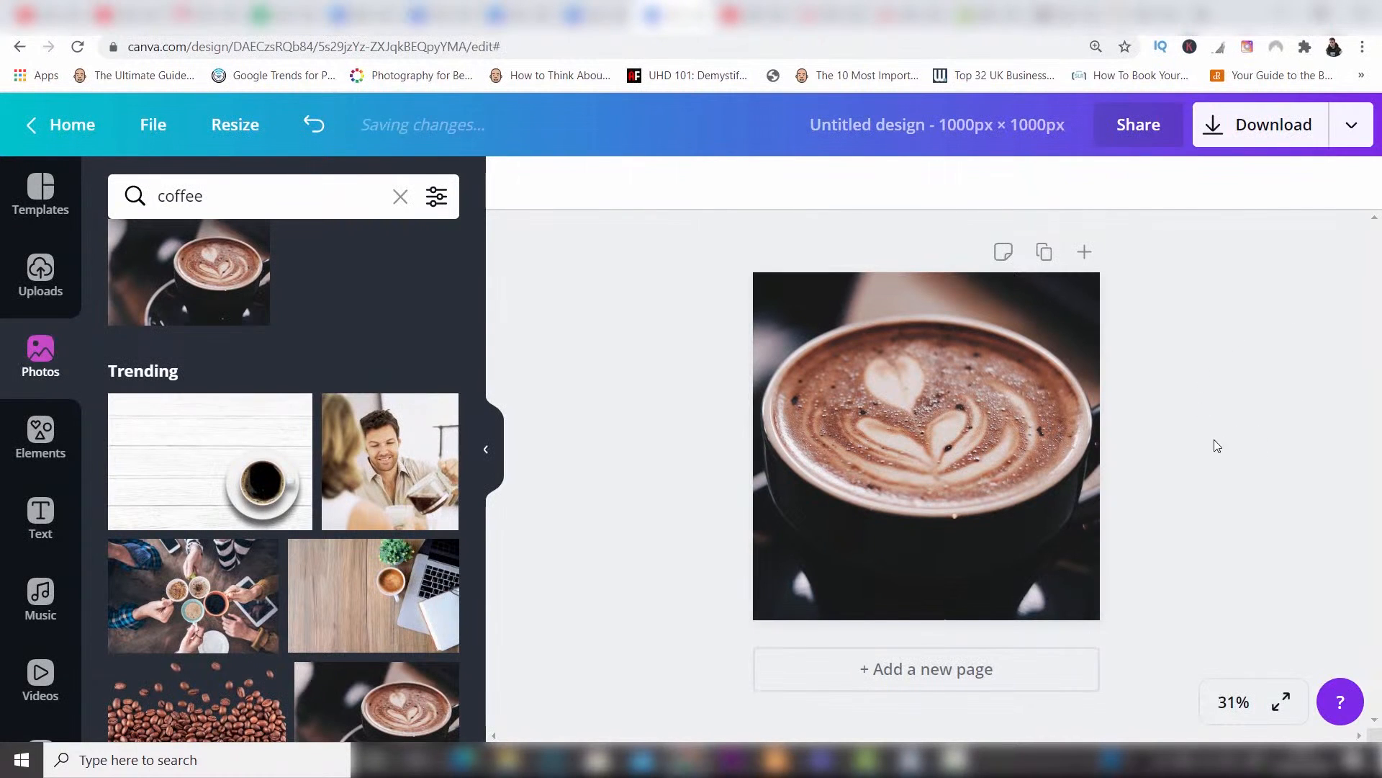
- Select the coffee photo and look through its available effects, including the Color Mix presets and the effects listed below them
click(964, 405)
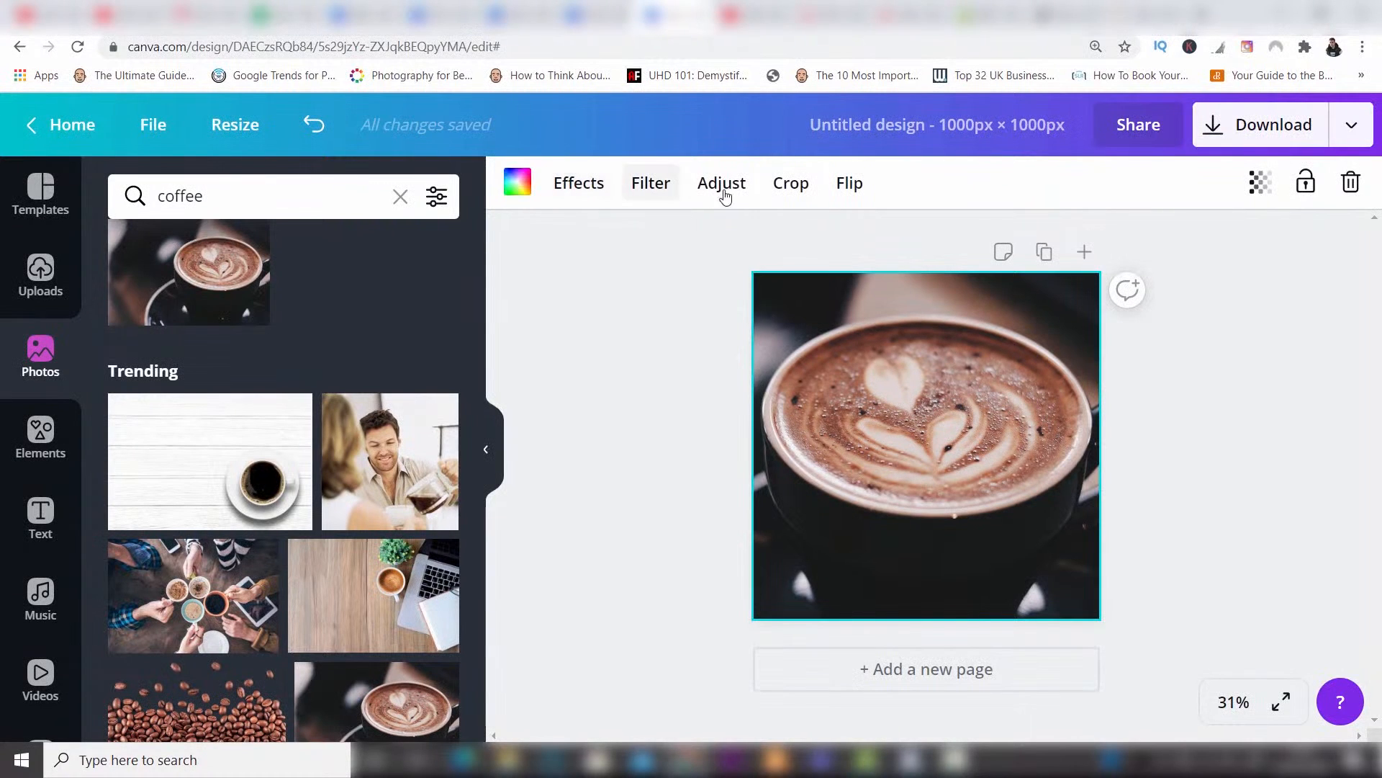
click(593, 186)
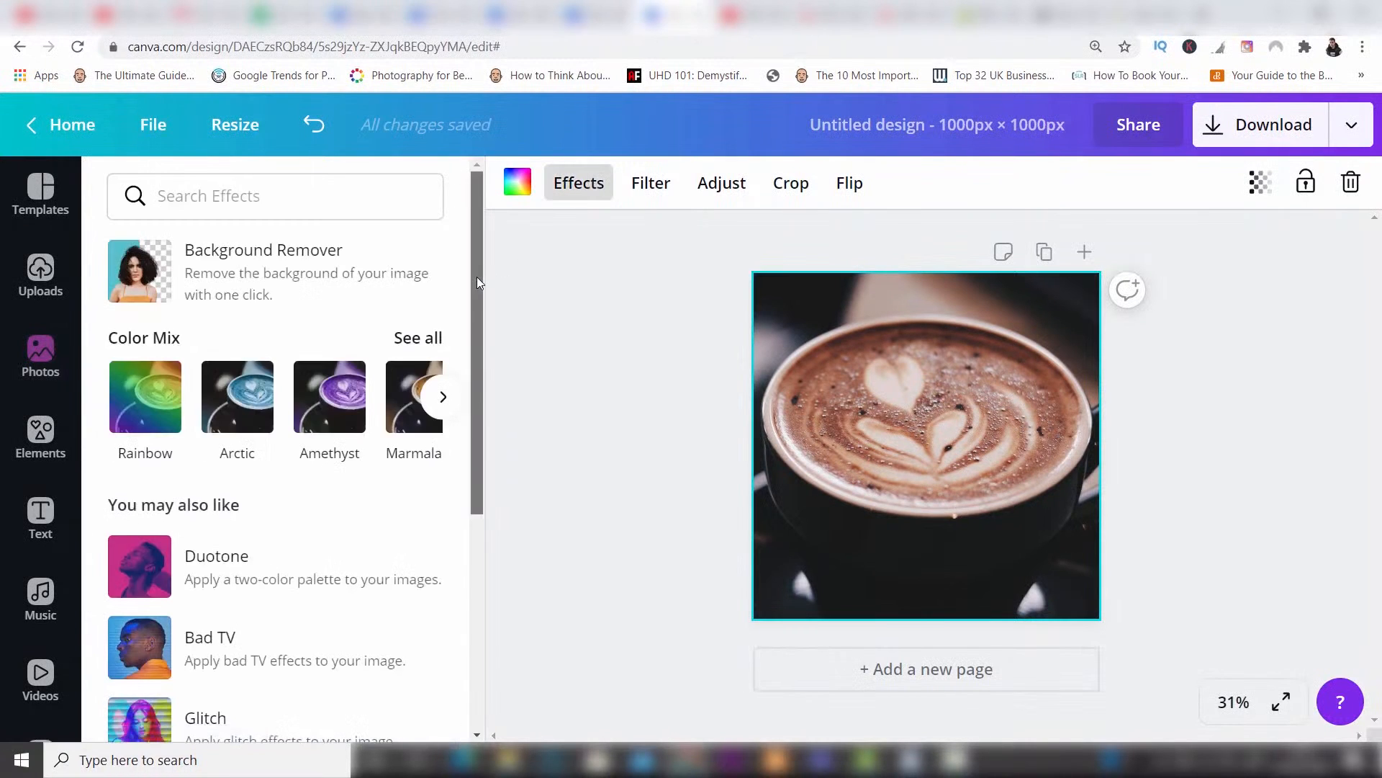
mouse_move(477, 277)
mouse_down()
mouse_move(479, 449)
mouse_move(479, 279)
mouse_up()
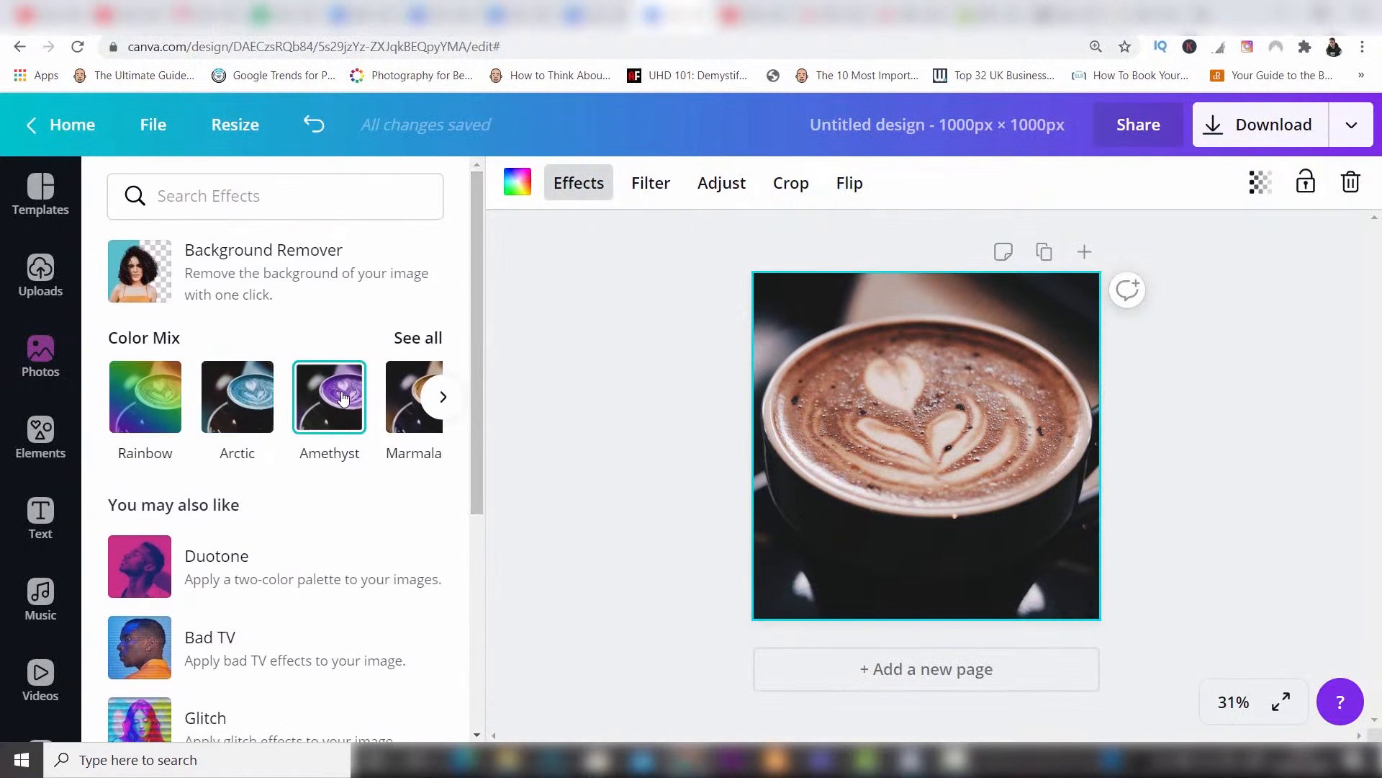
click(445, 396)
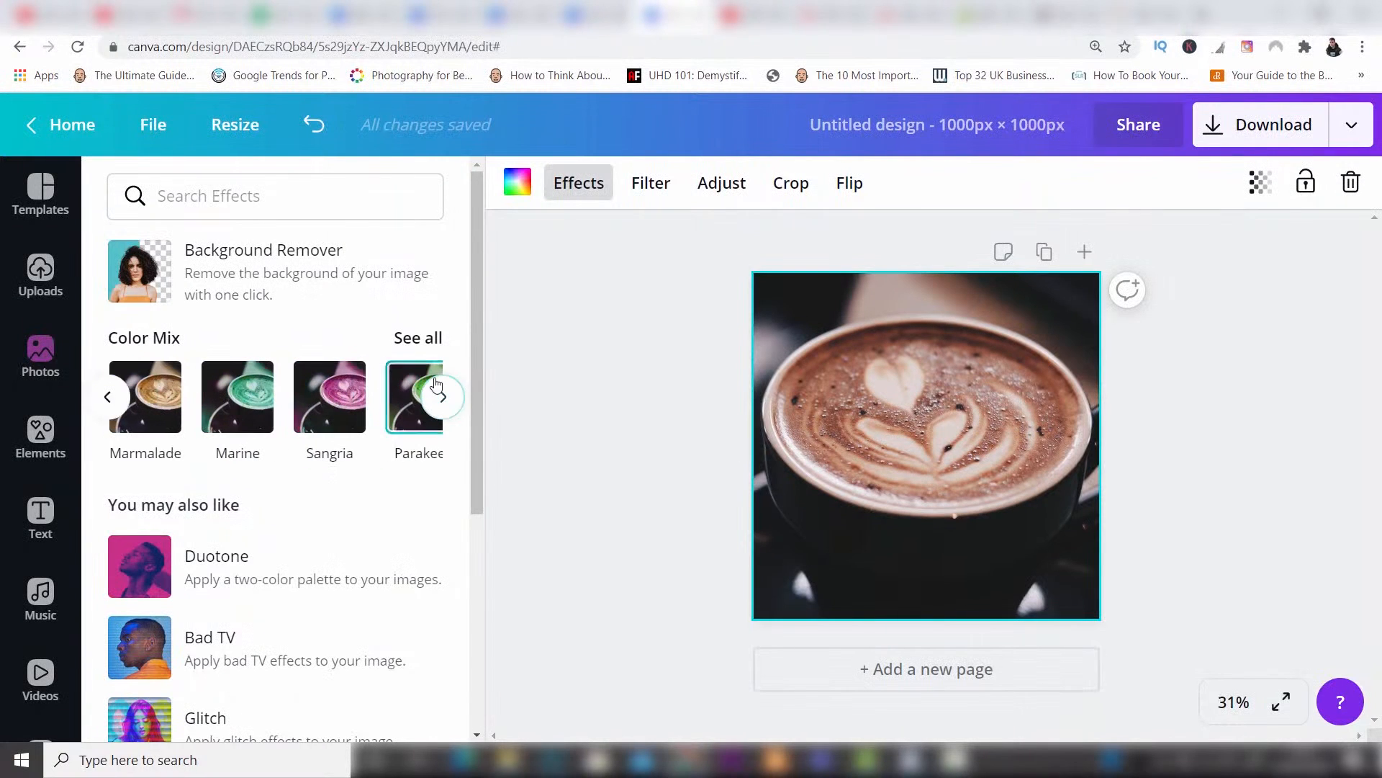
mouse_move(473, 318)
mouse_down()
mouse_move(477, 393)
mouse_move(435, 463)
mouse_up()
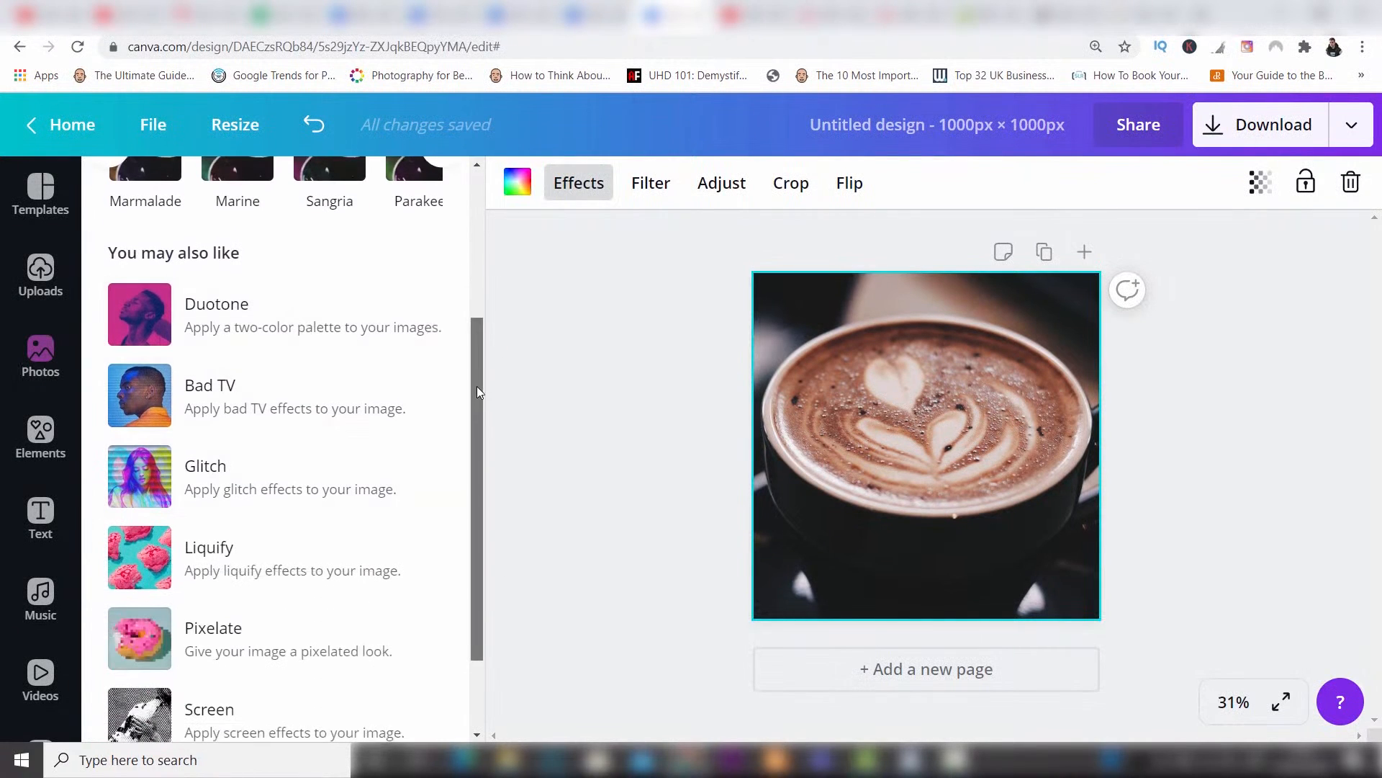
drag(476, 386, 472, 241)
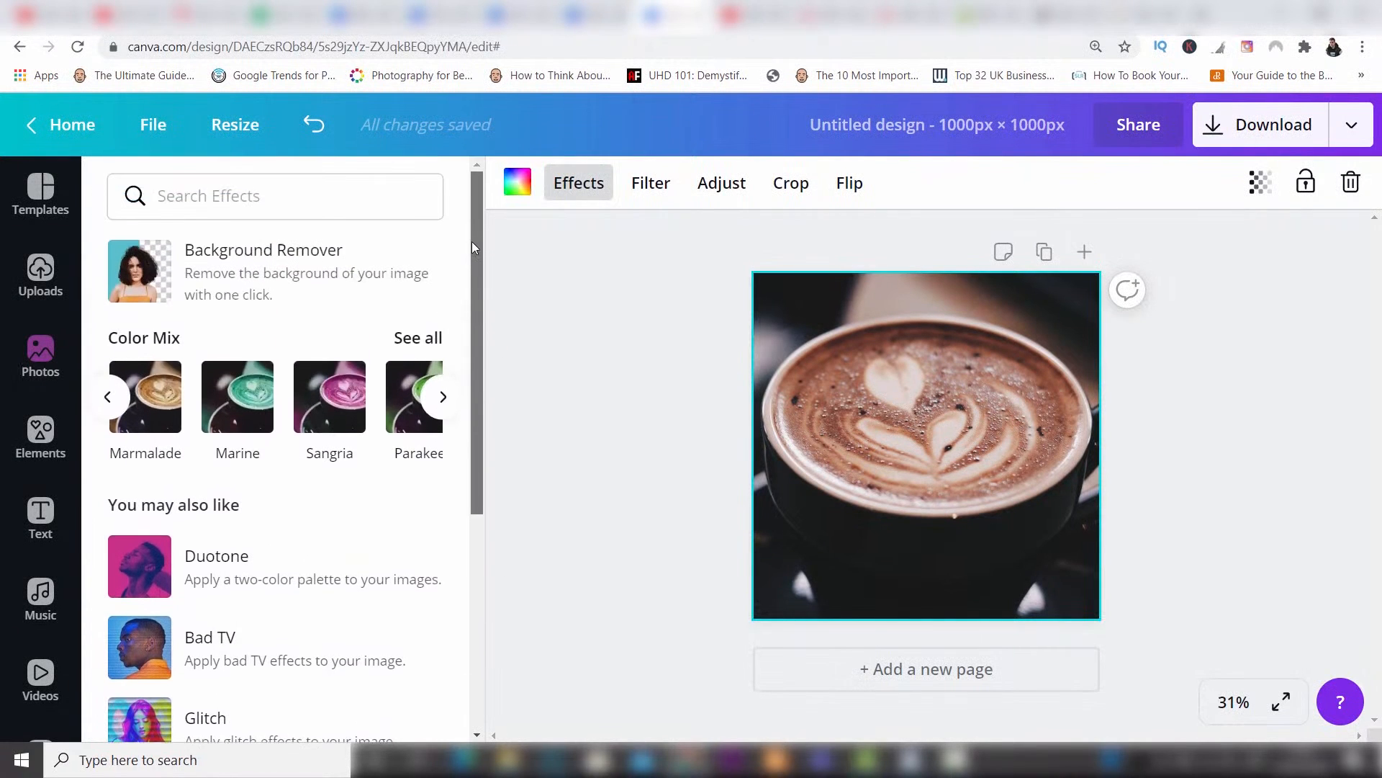
- Try the Whimsical filter on the coffee photo and replace it with the Street filter at intensity 52
click(656, 181)
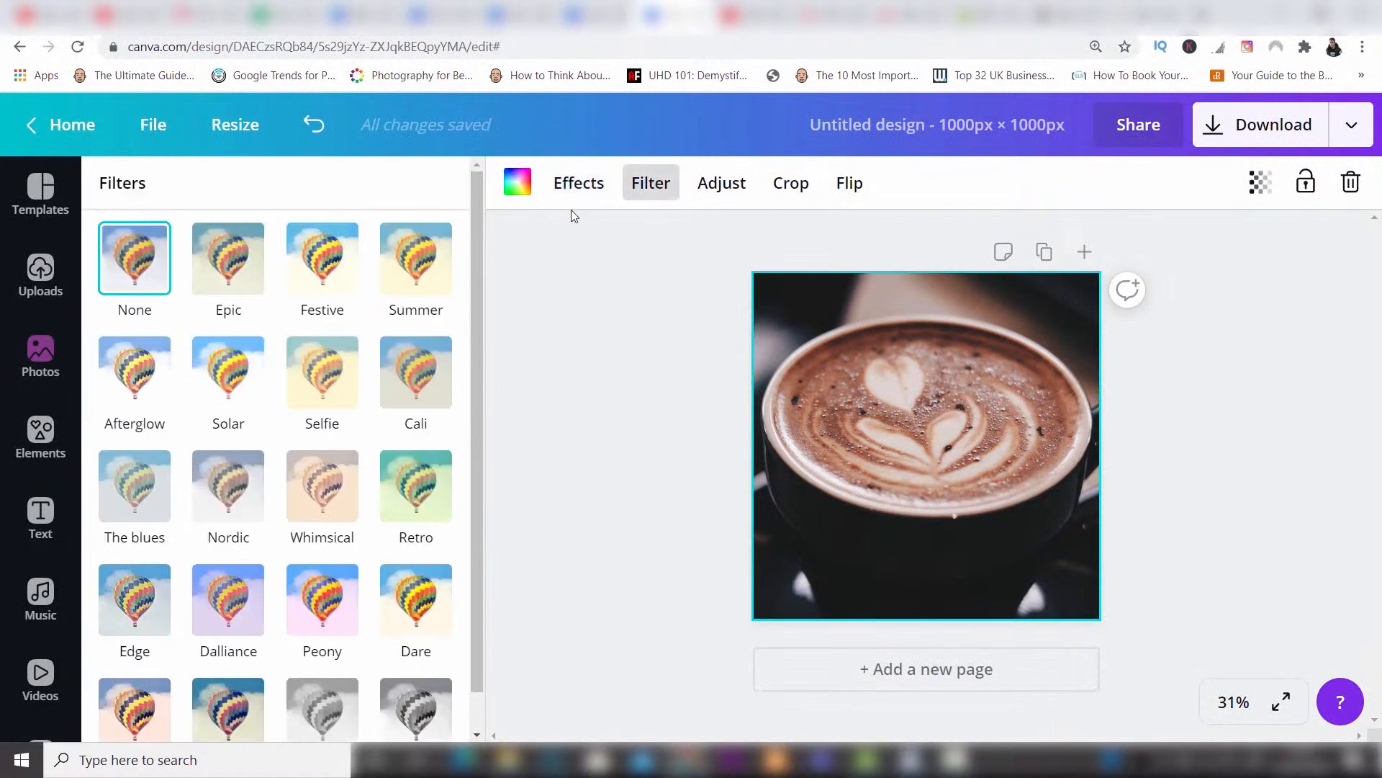
drag(475, 255, 473, 293)
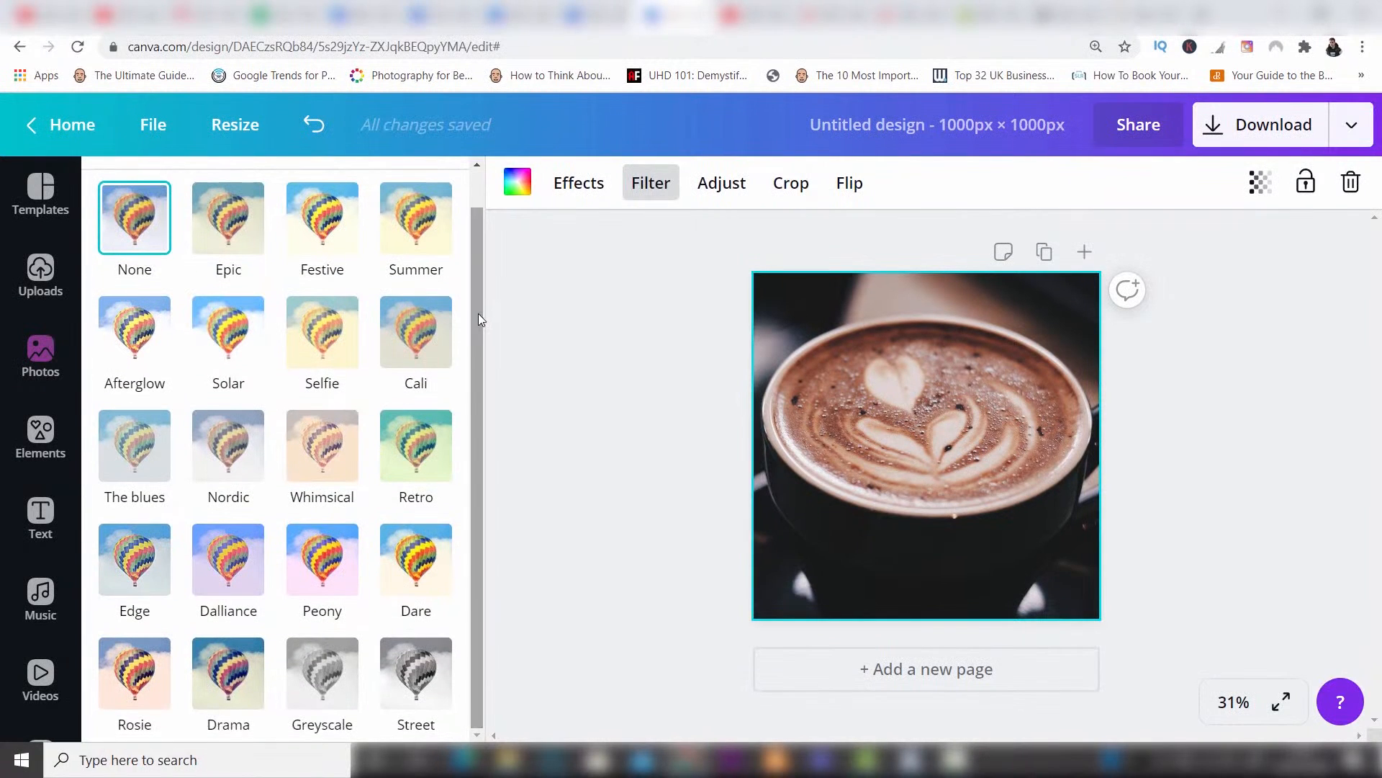
click(325, 462)
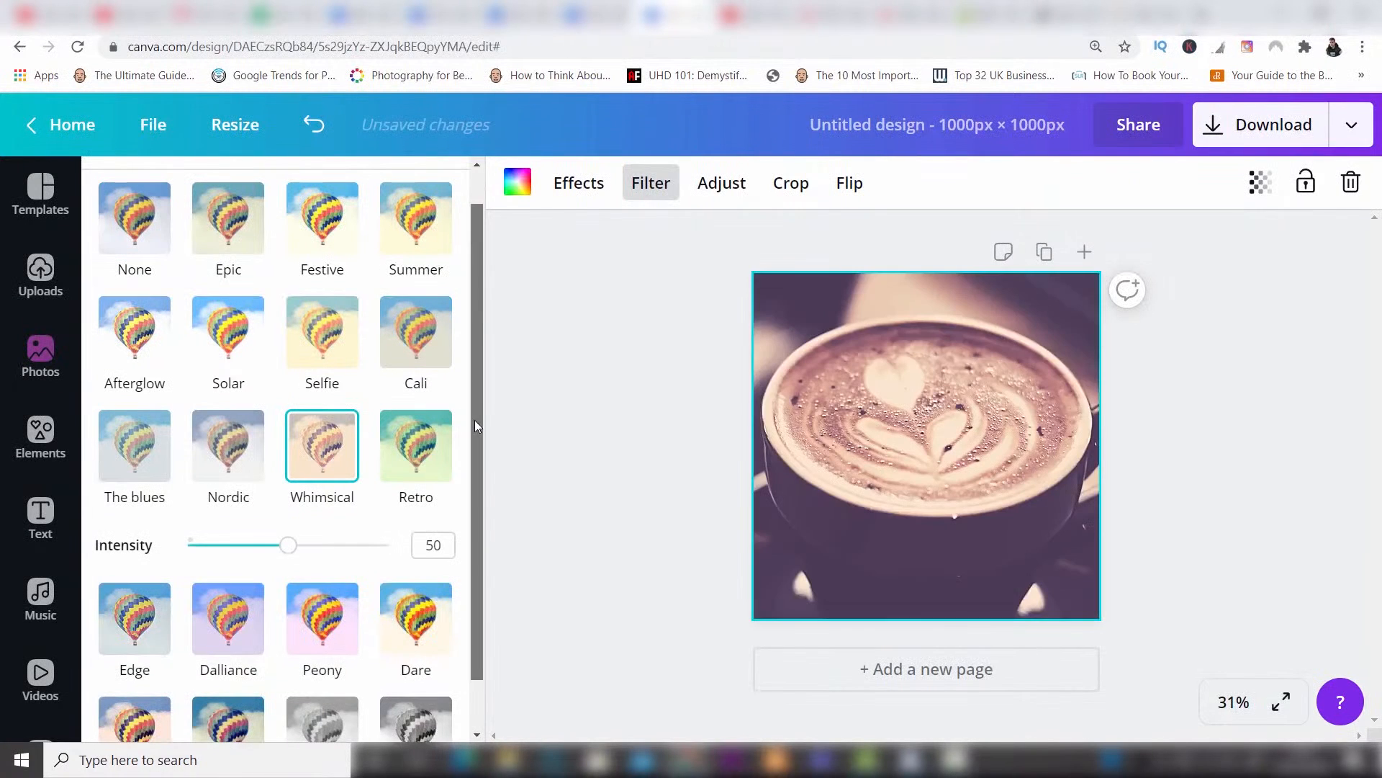
drag(475, 456, 473, 511)
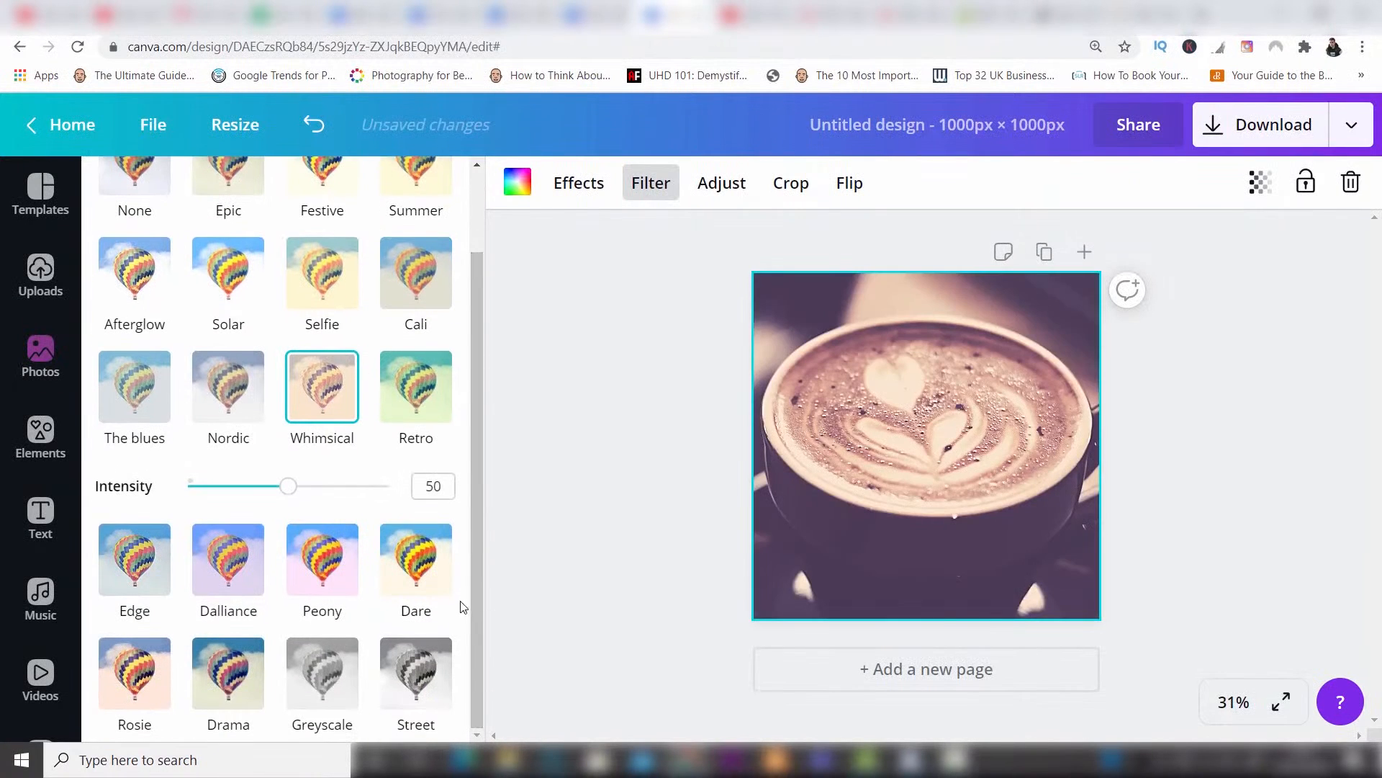
click(407, 688)
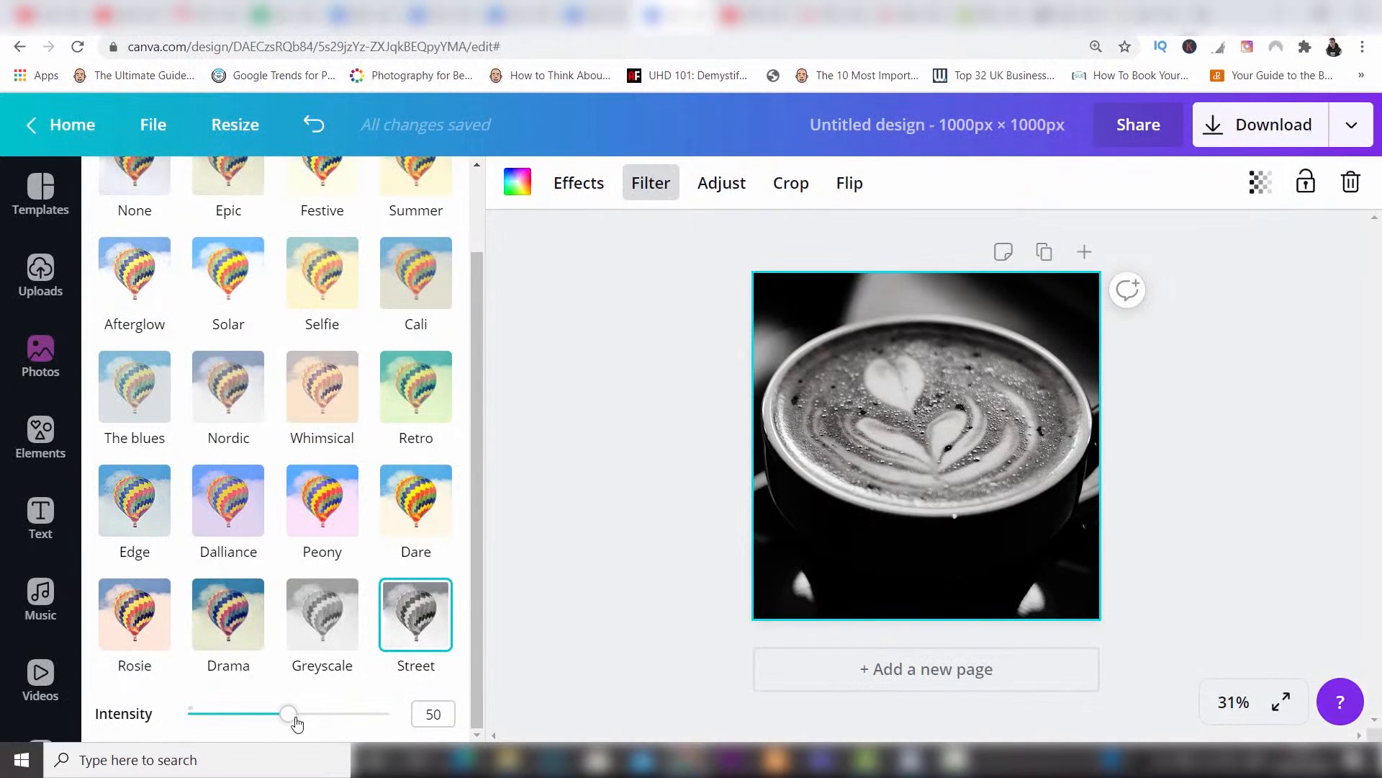
mouse_move(292, 720)
mouse_down()
mouse_move(370, 713)
mouse_move(231, 716)
mouse_move(293, 714)
mouse_up()
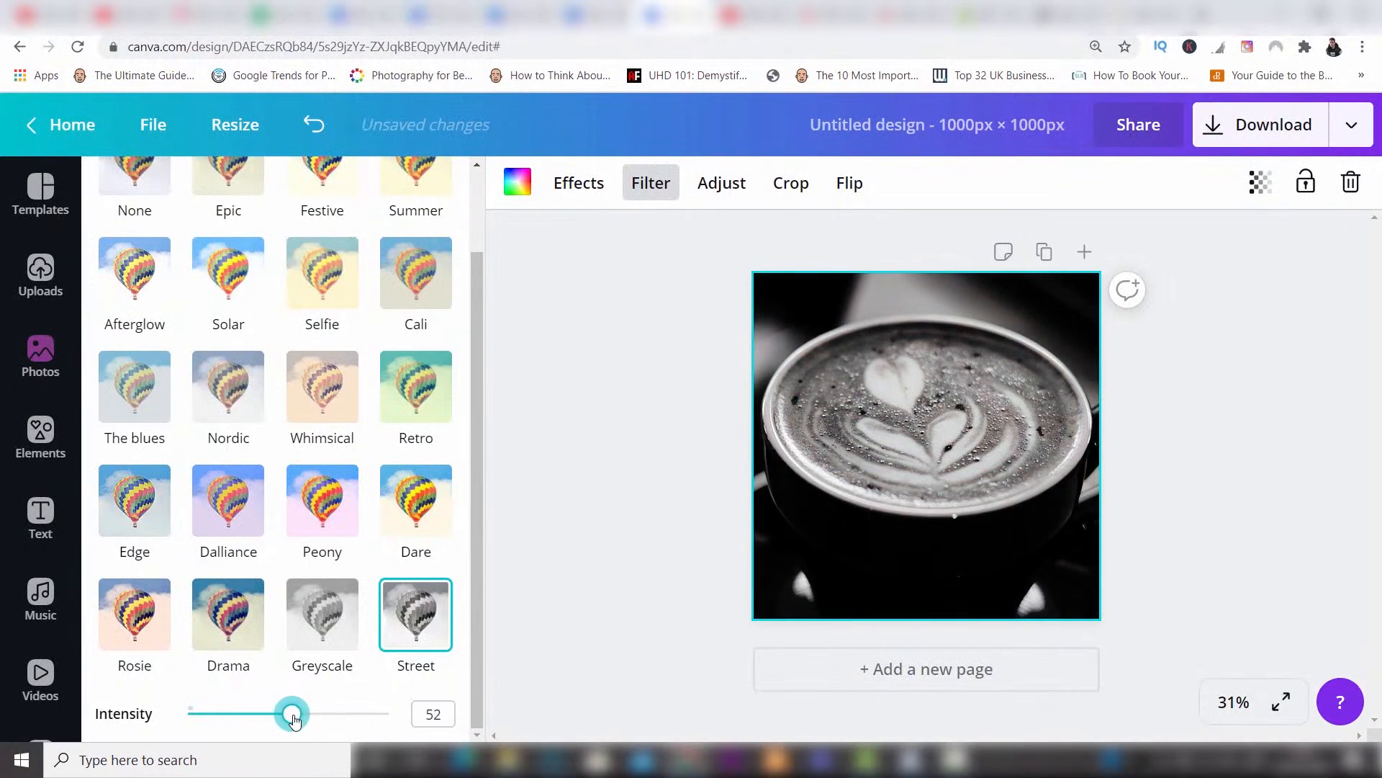
- Adjust the coffee photo's brightness to 0, contrast to 30 and blur to -29, leaving the tint at 0
click(738, 188)
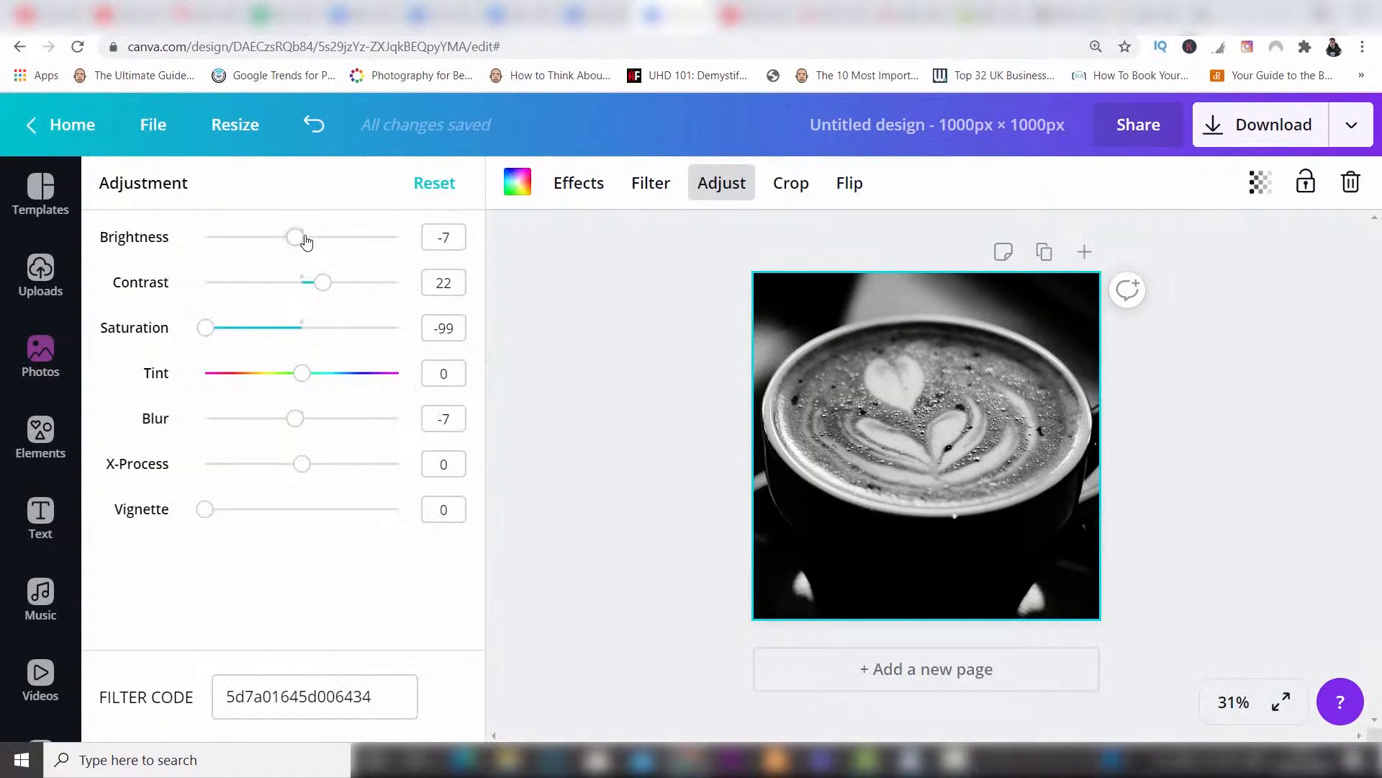
drag(300, 240, 308, 240)
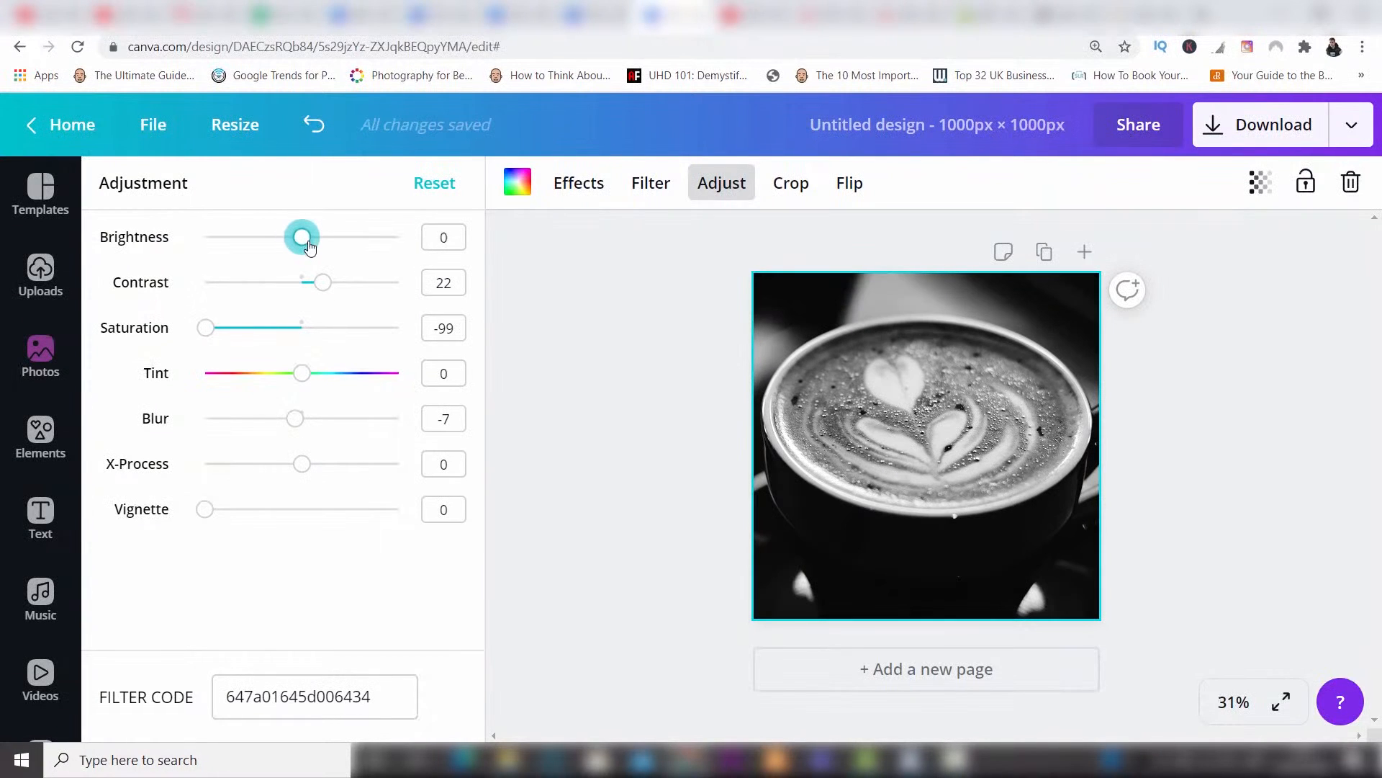
click(323, 277)
drag(325, 282, 332, 283)
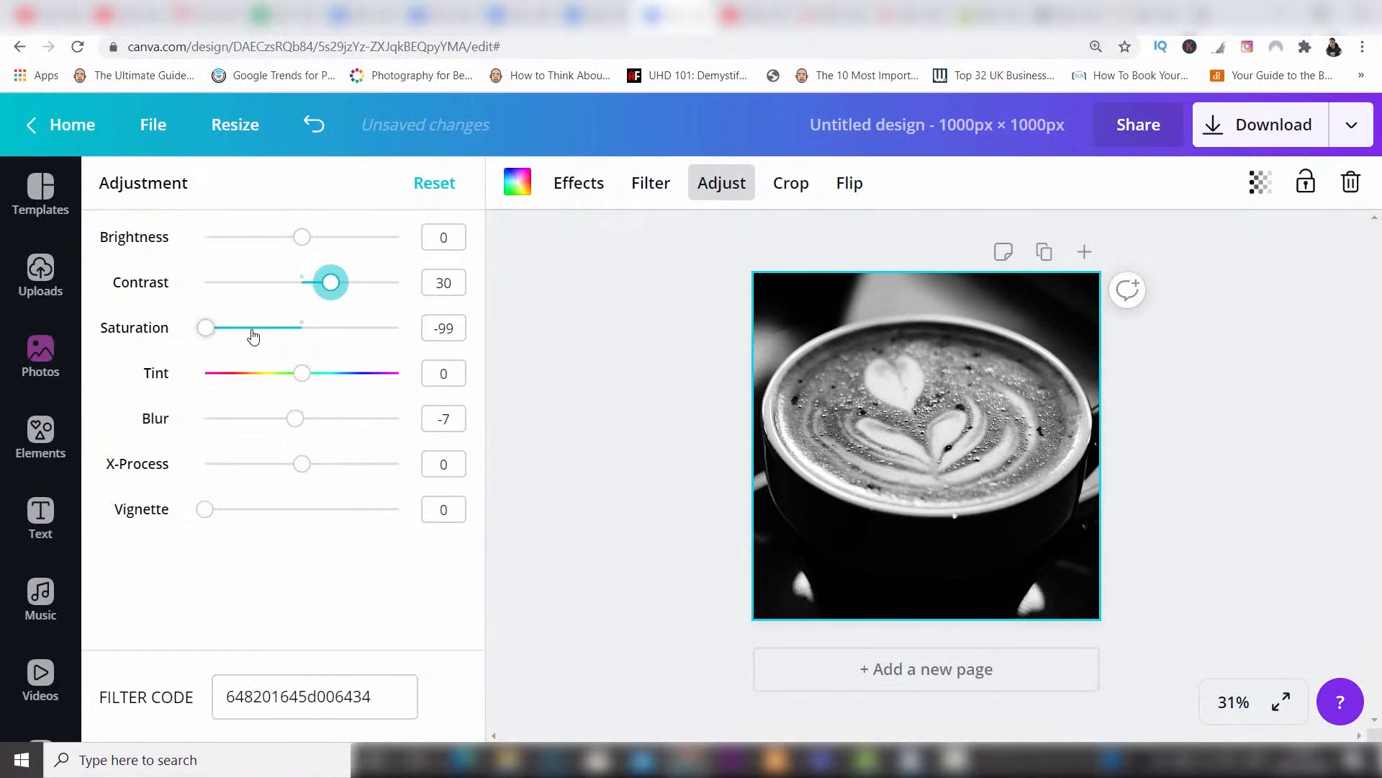
mouse_move(302, 379)
mouse_down()
mouse_move(322, 379)
mouse_move(304, 387)
mouse_up()
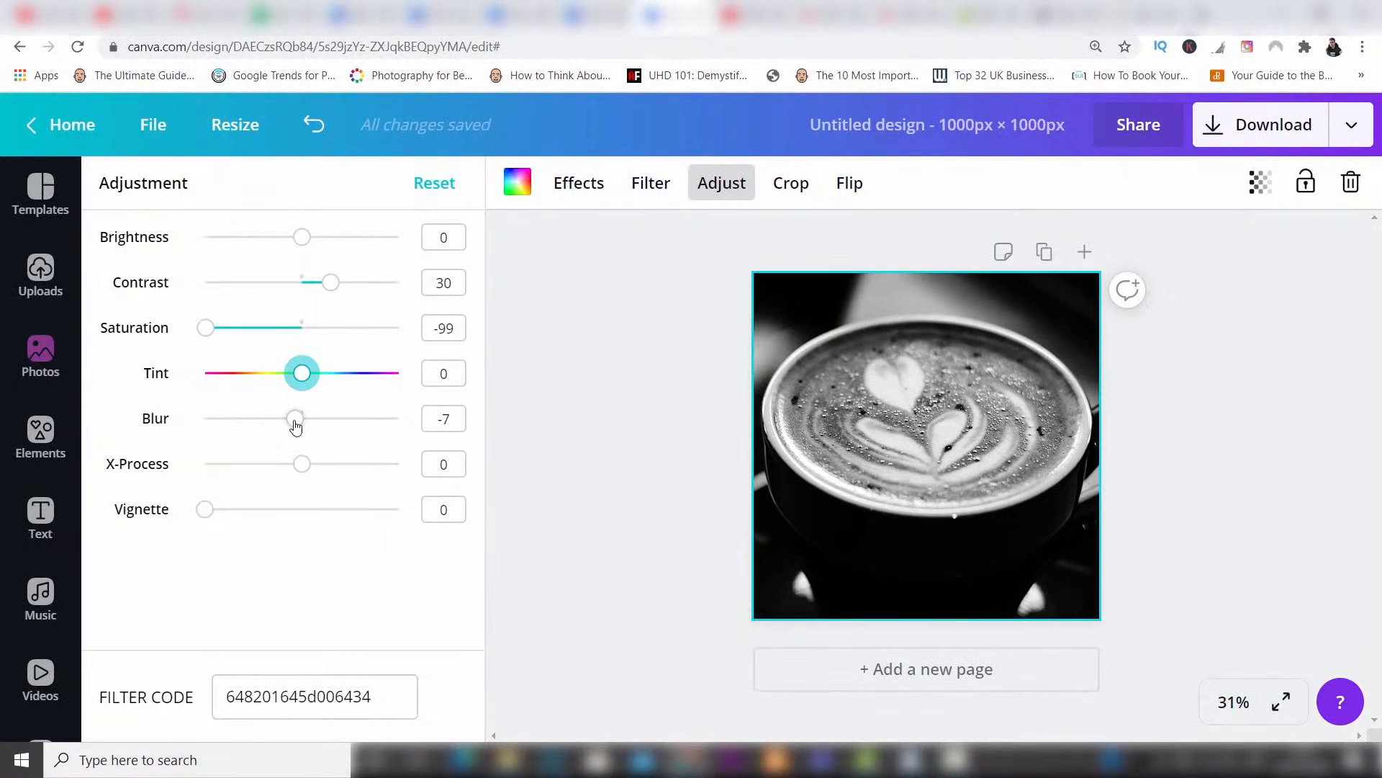
drag(296, 426, 275, 423)
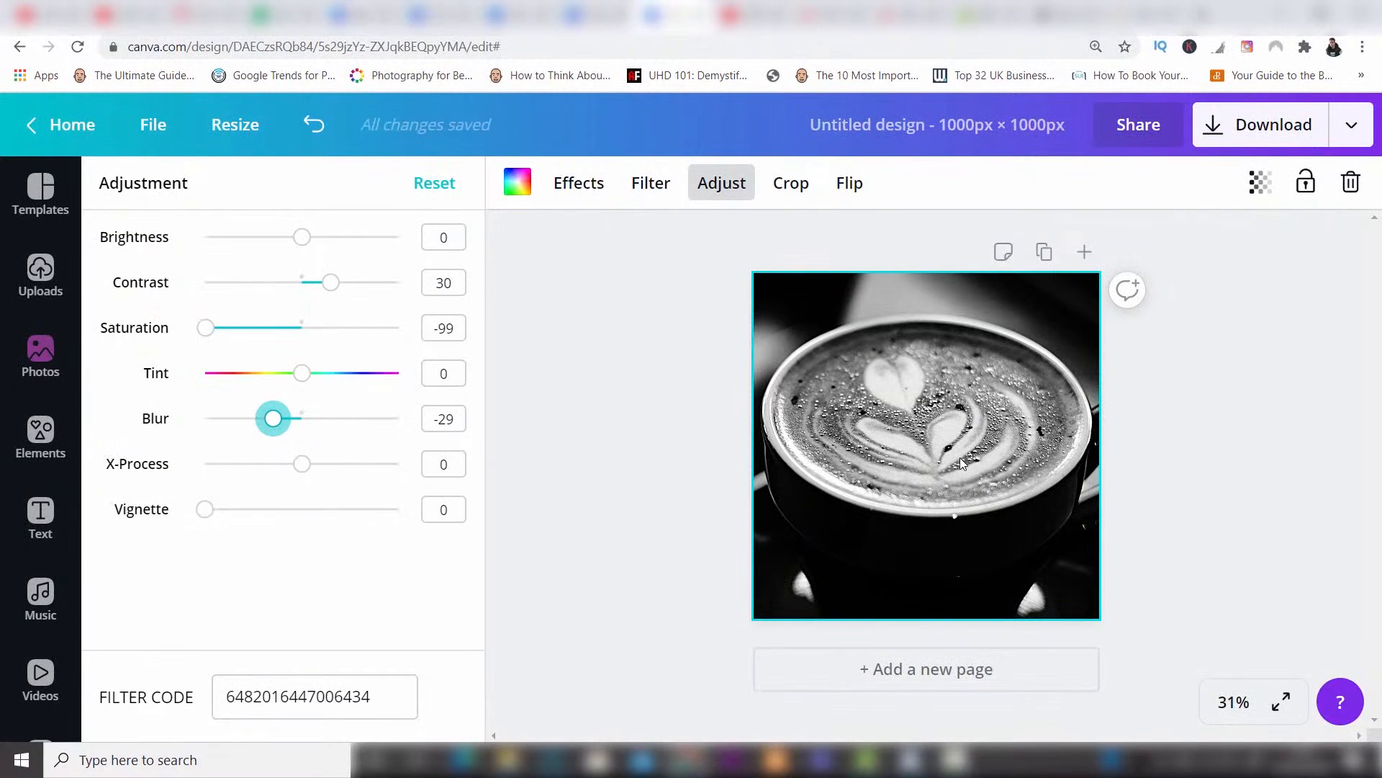
- Check the coffee photo's crop without changing it, and try flipping it horizontally and vertically, restoring its orientation each time
click(798, 184)
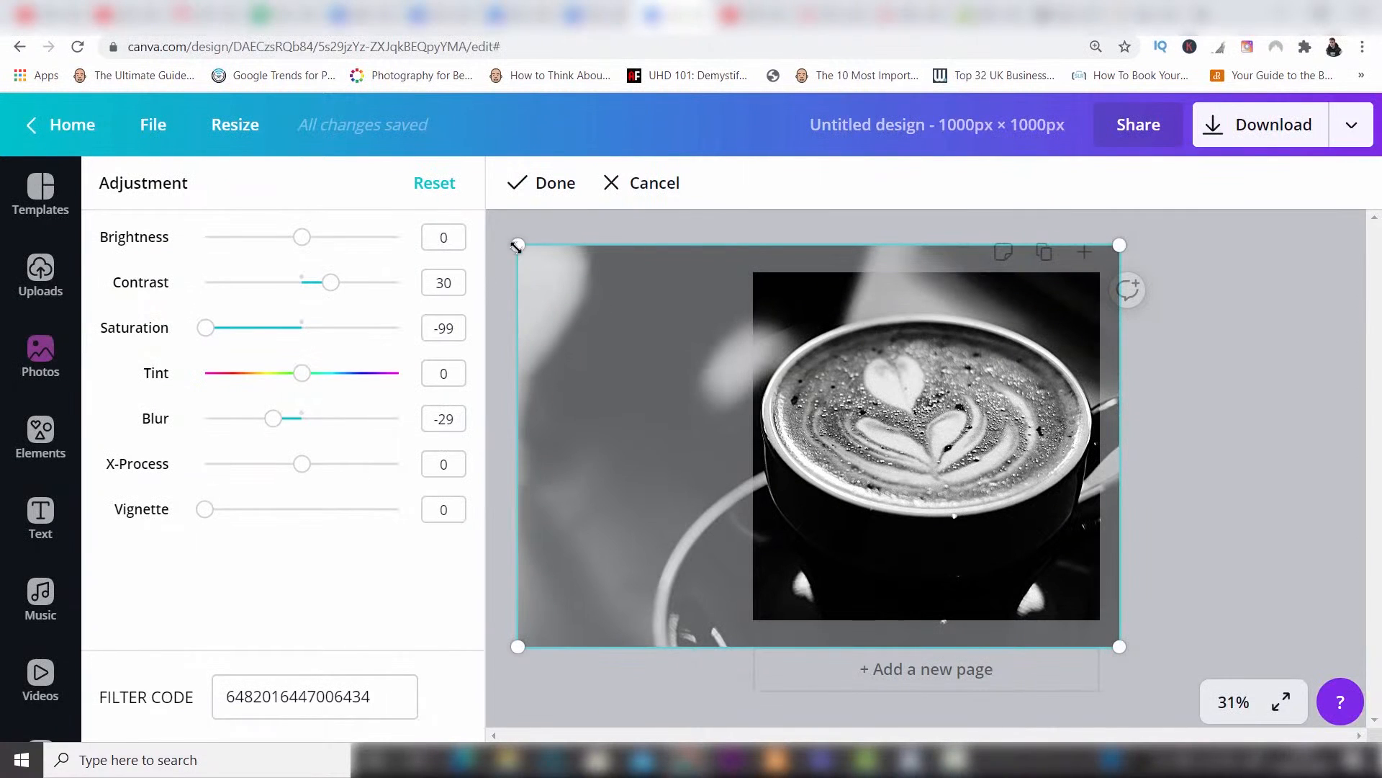
click(549, 189)
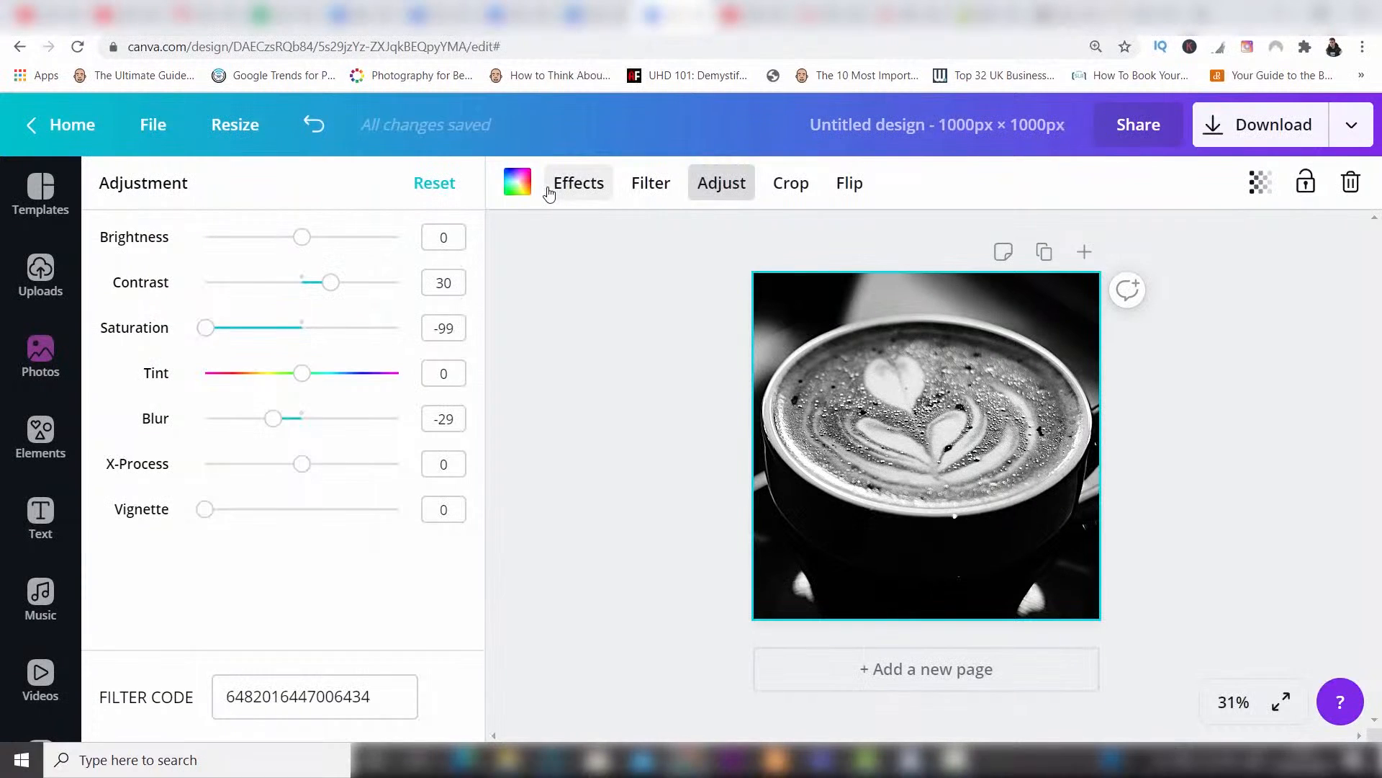
click(851, 185)
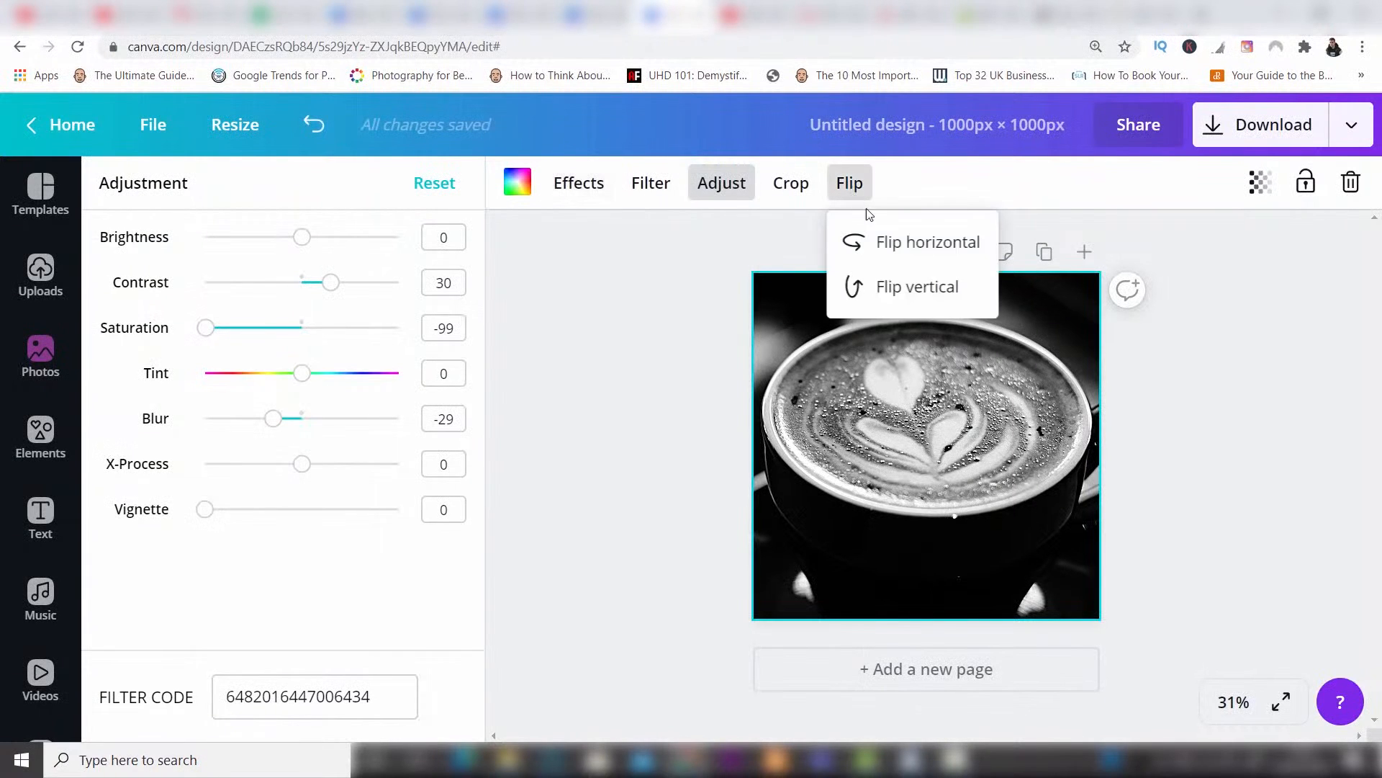
click(883, 241)
click(883, 242)
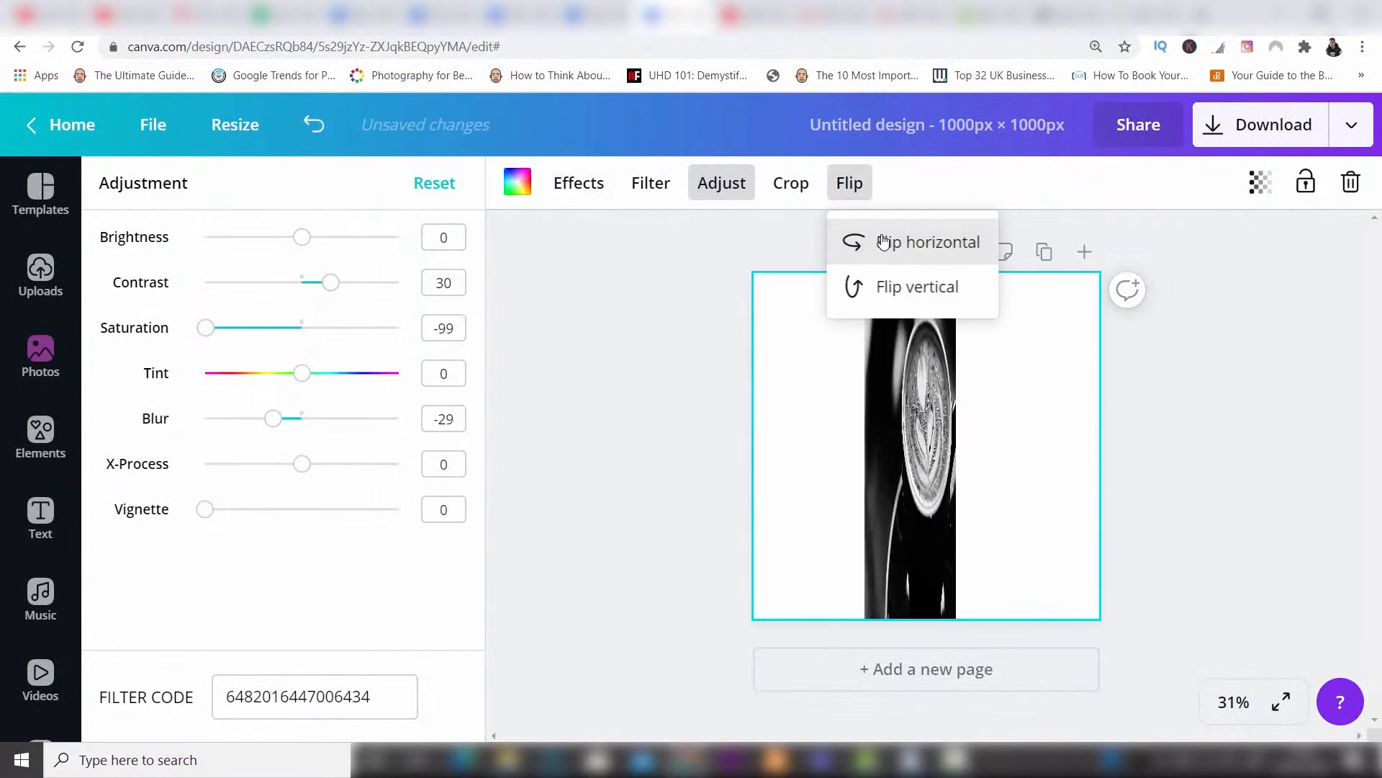
click(897, 288)
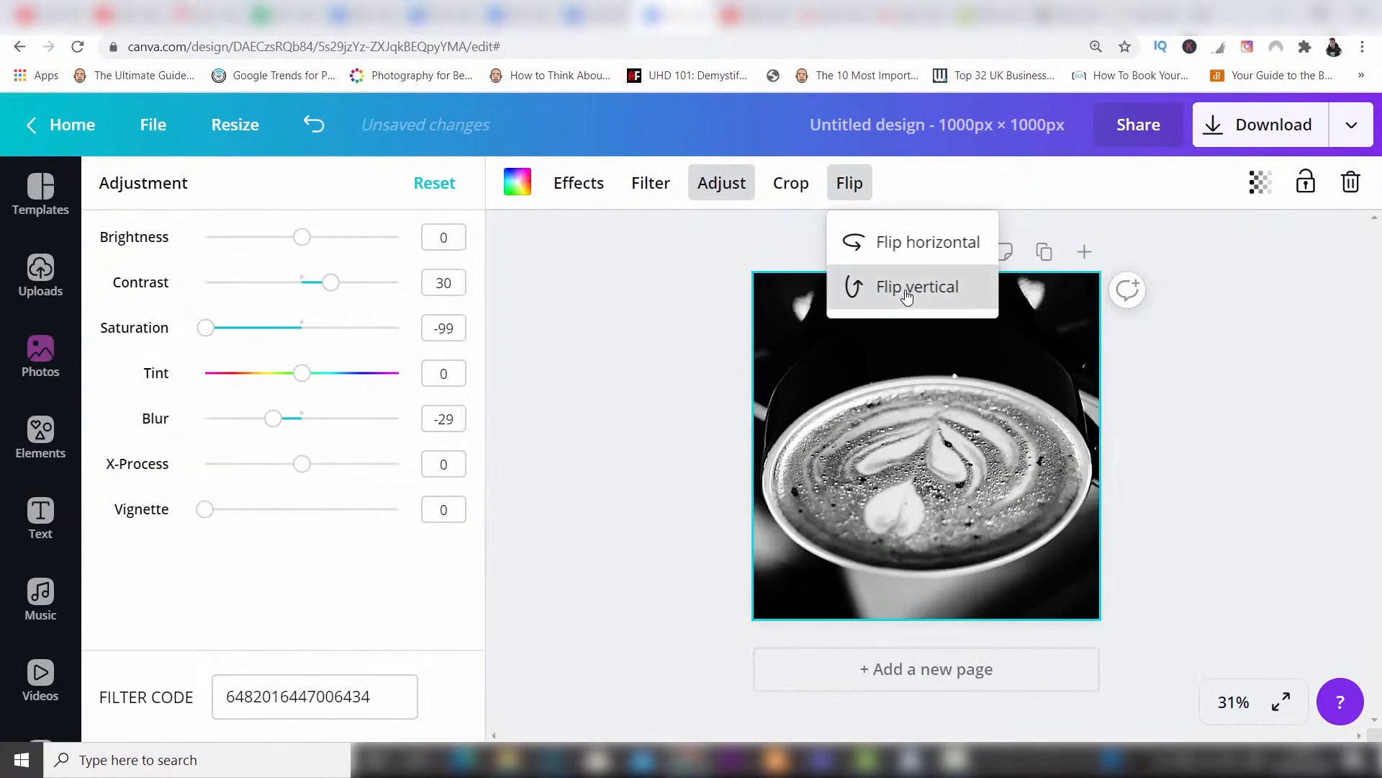
click(906, 293)
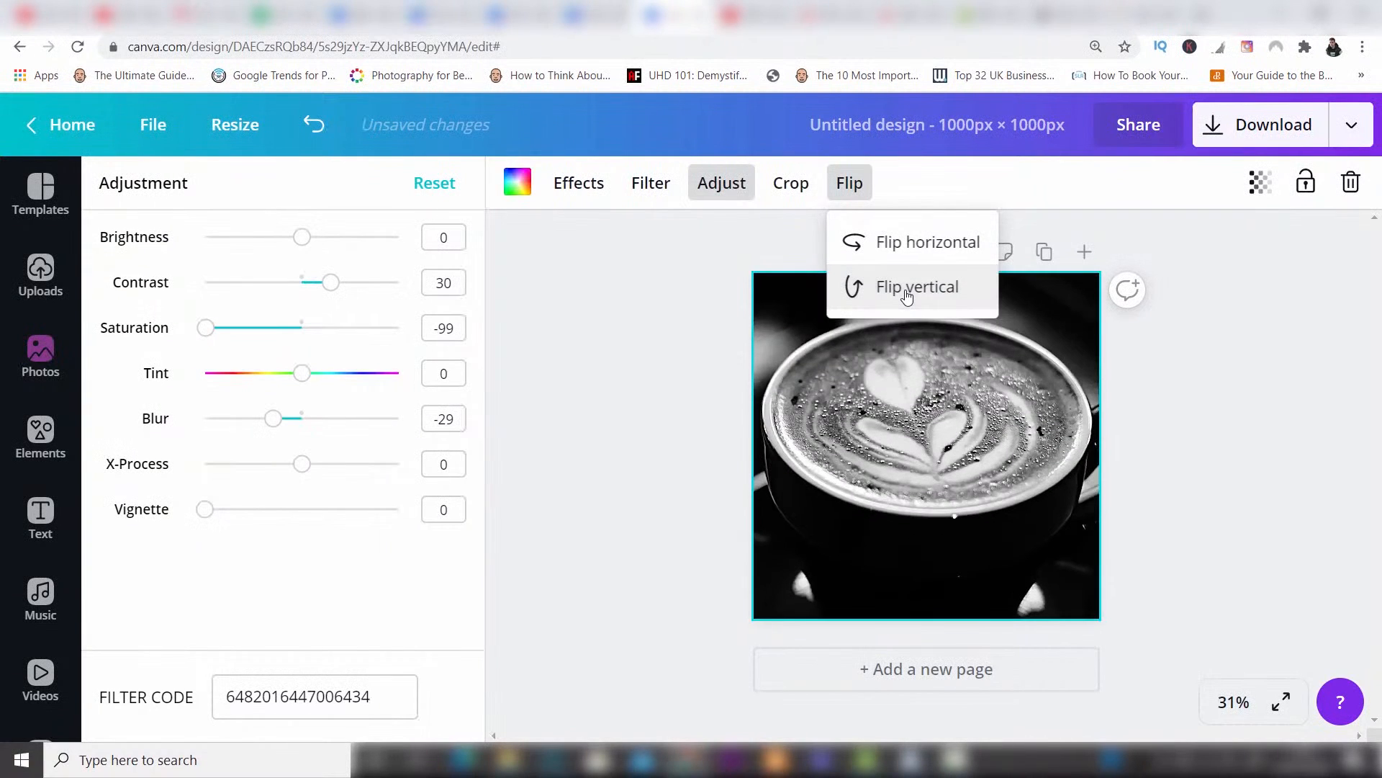
click(1183, 228)
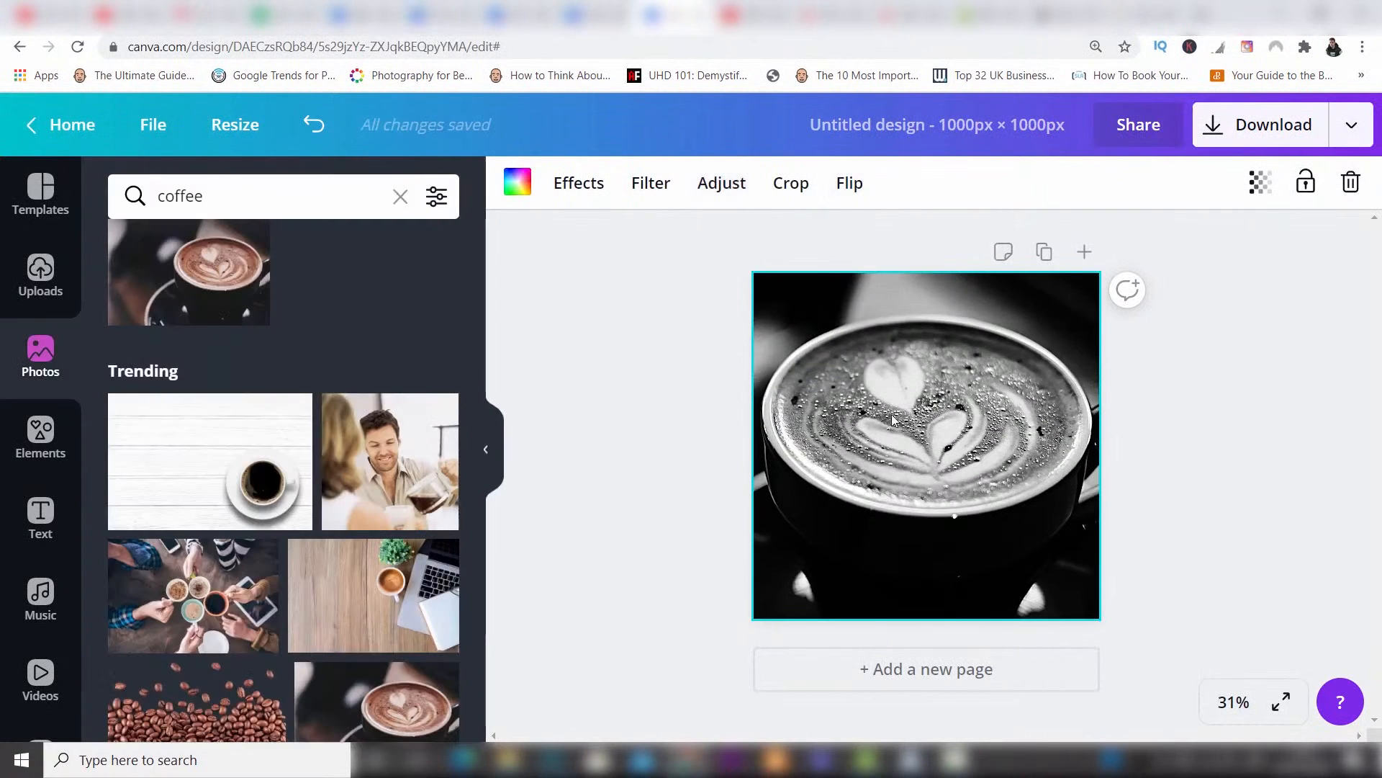
- Browse the font combinations, add the recently used "Will you be mine?" text design, and delete its small "YOU MAKE ME HAPPY" line
click(41, 537)
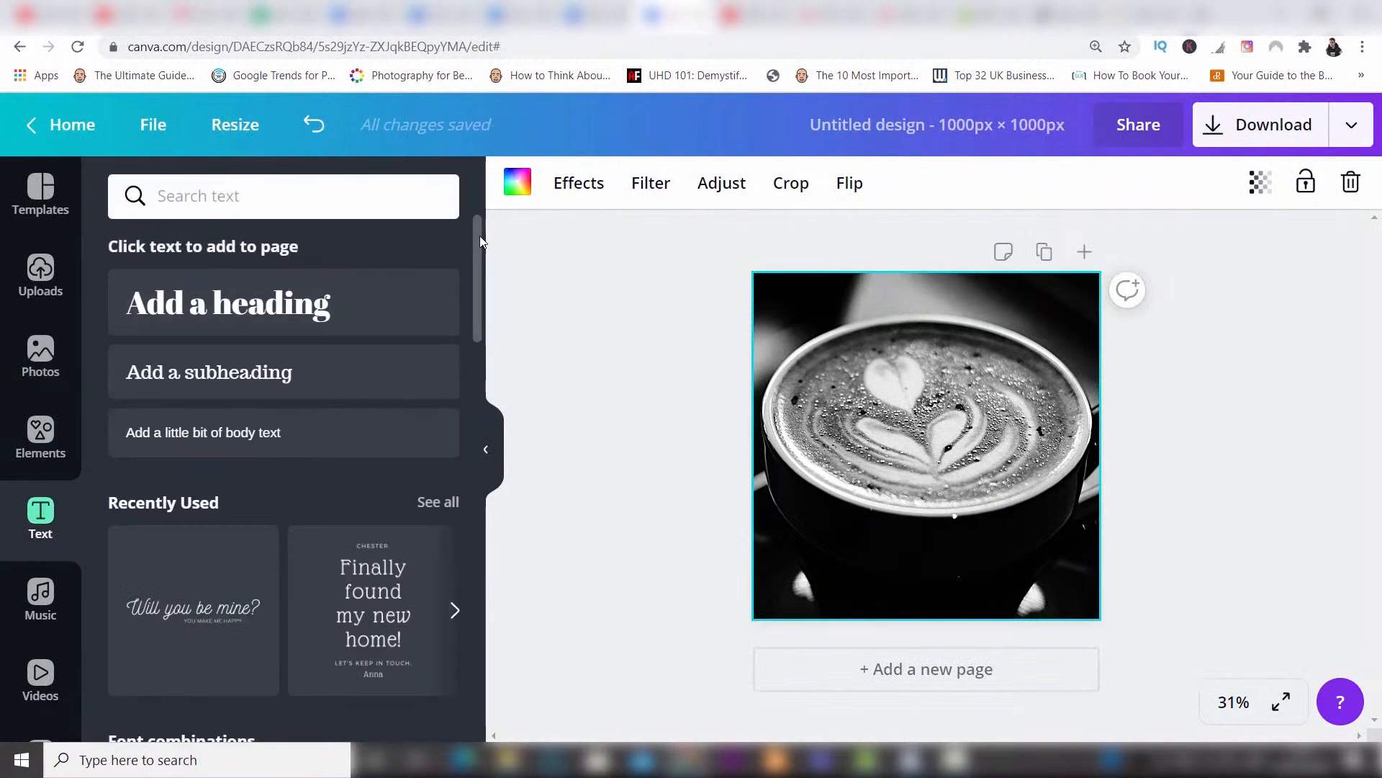
scroll(481, 259, down, 1)
drag(480, 261, 477, 286)
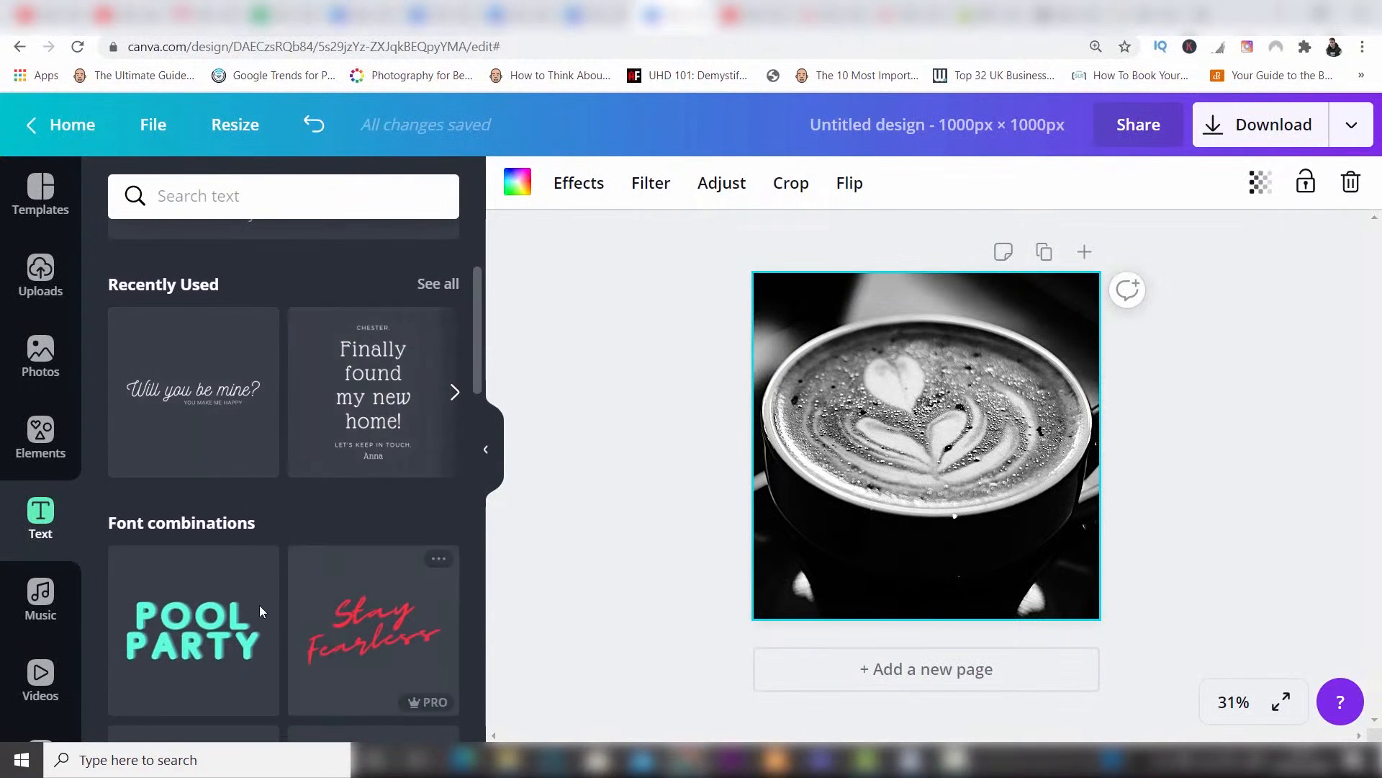
drag(477, 340, 485, 407)
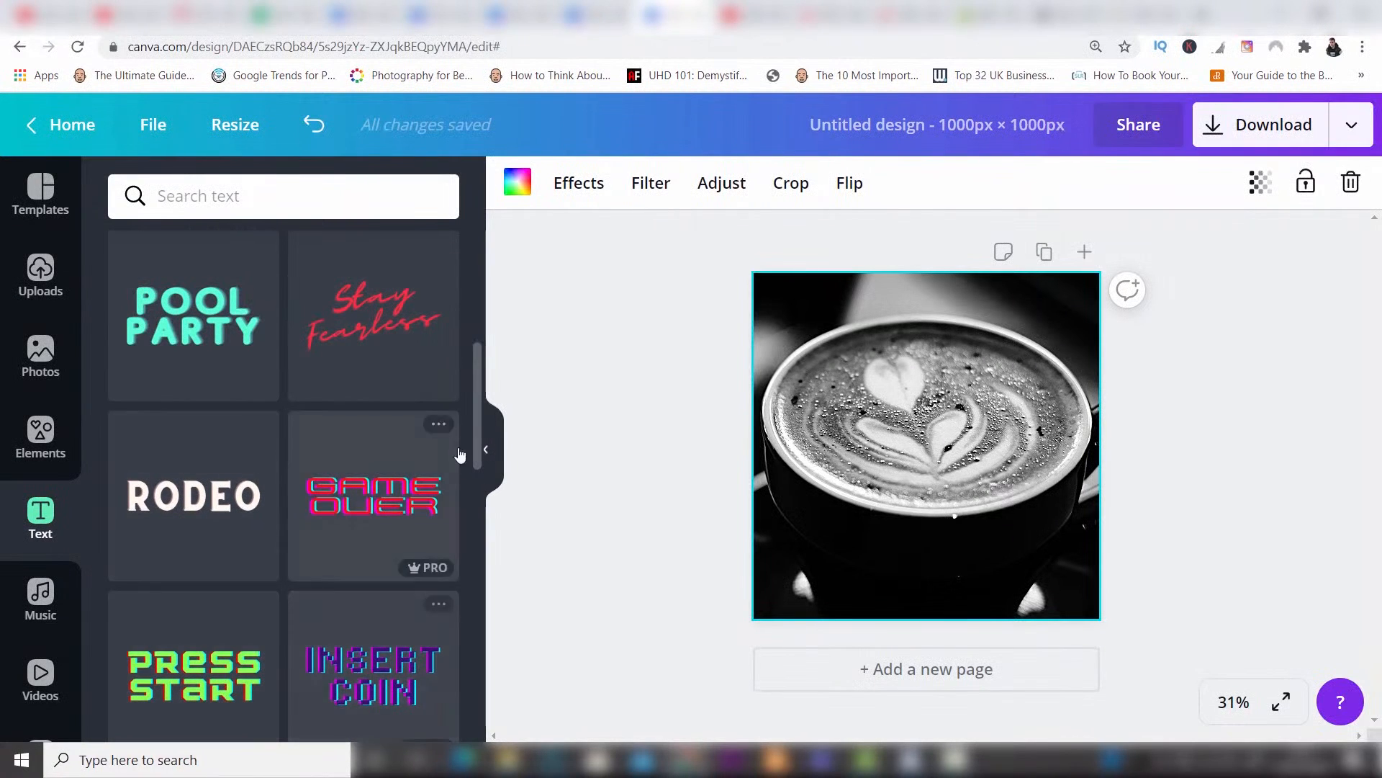
drag(478, 385, 477, 283)
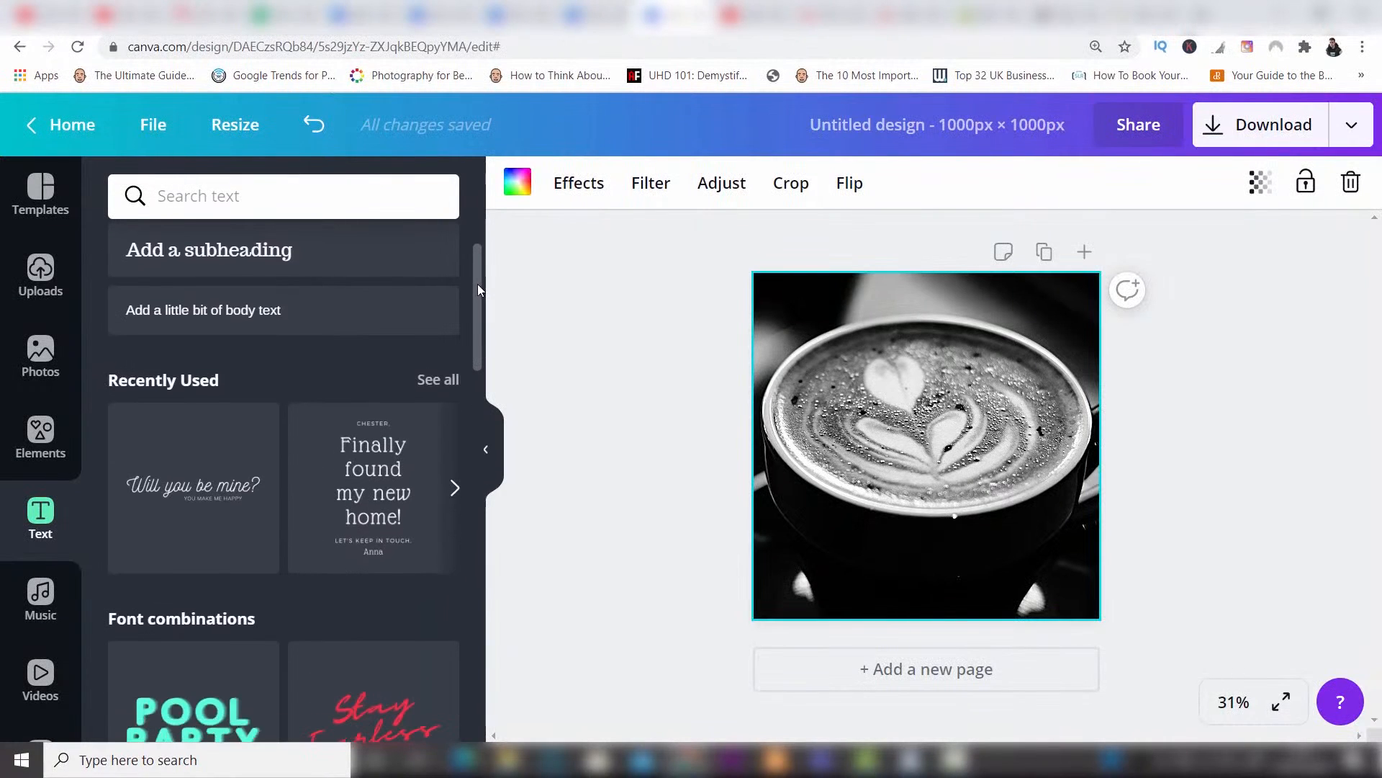
click(197, 453)
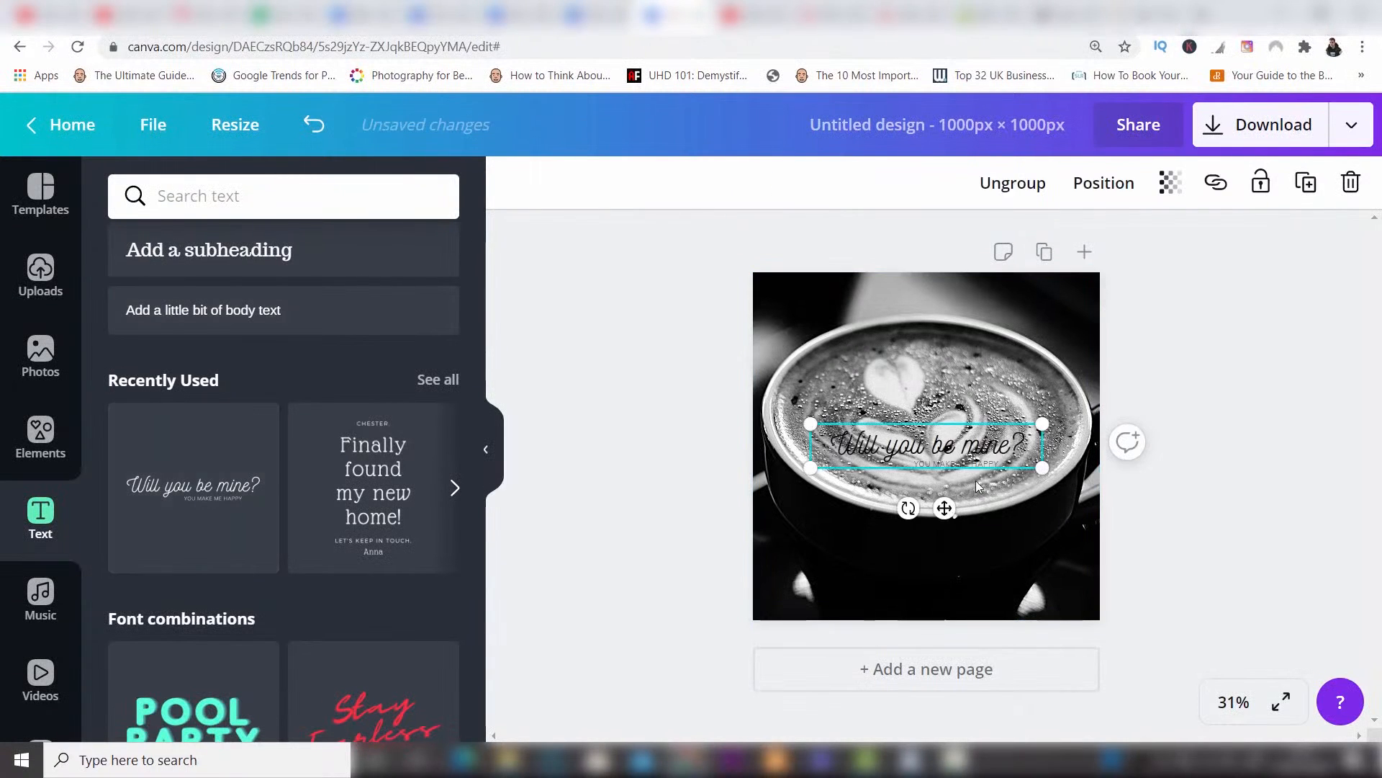
double_click(974, 461)
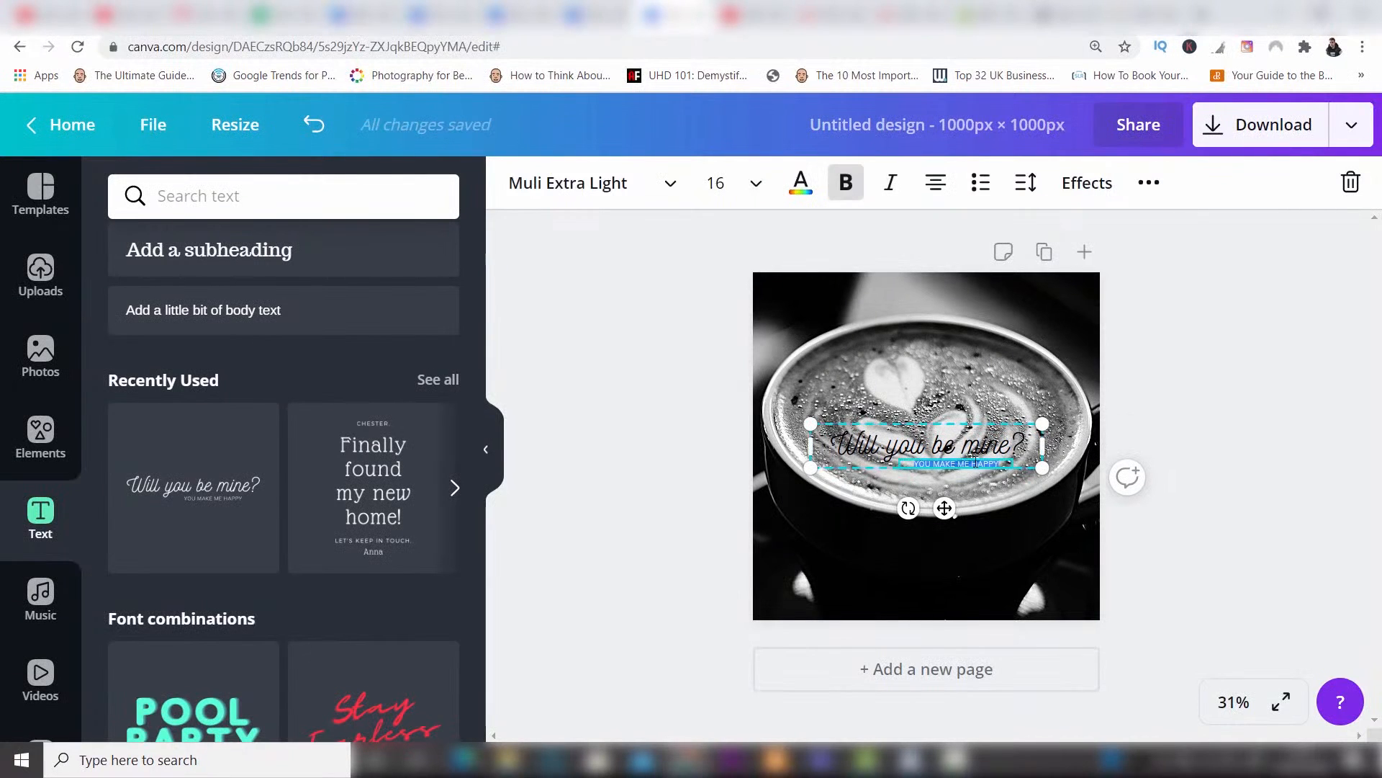
key(BackSpace)
- Replace the script text with "Only The Best Beans" and widen its text box so it fits on one line
double_click(956, 448)
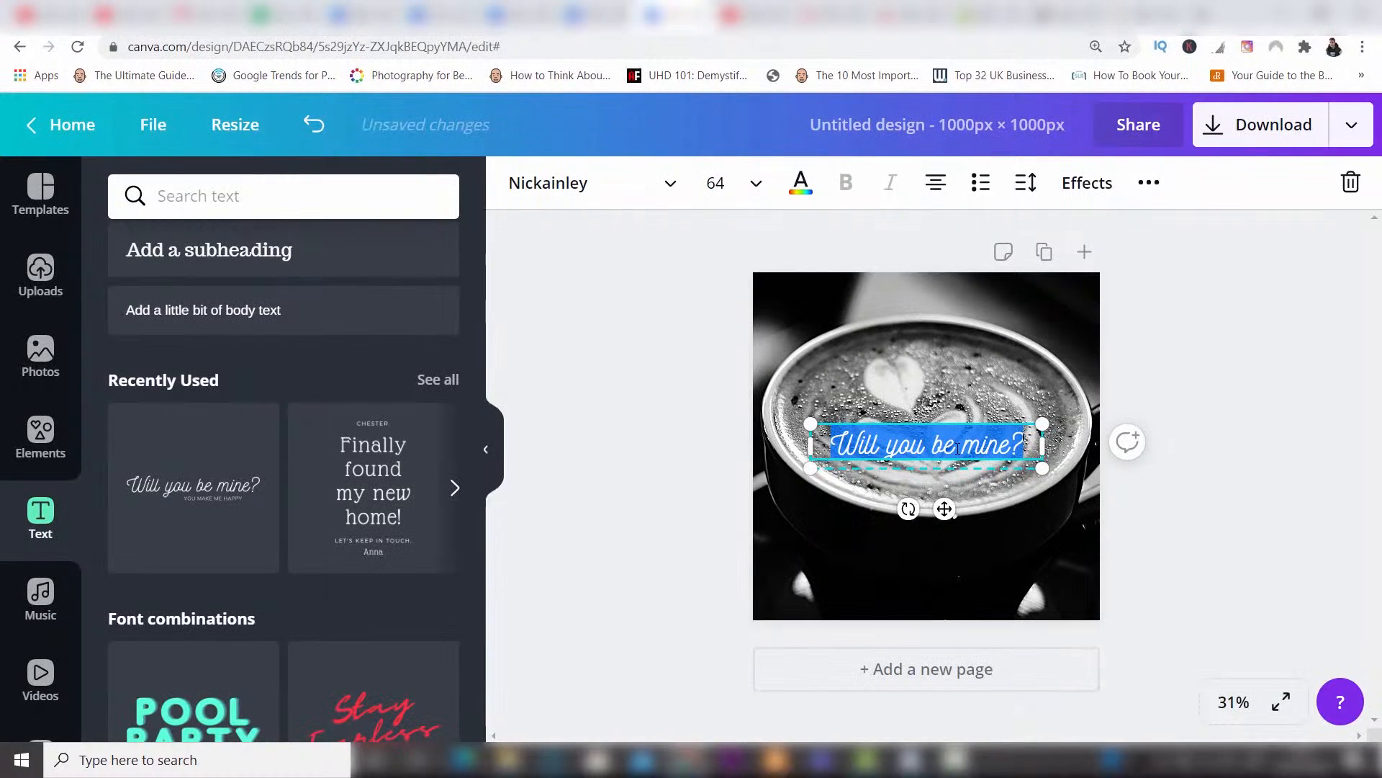
text(Only The)
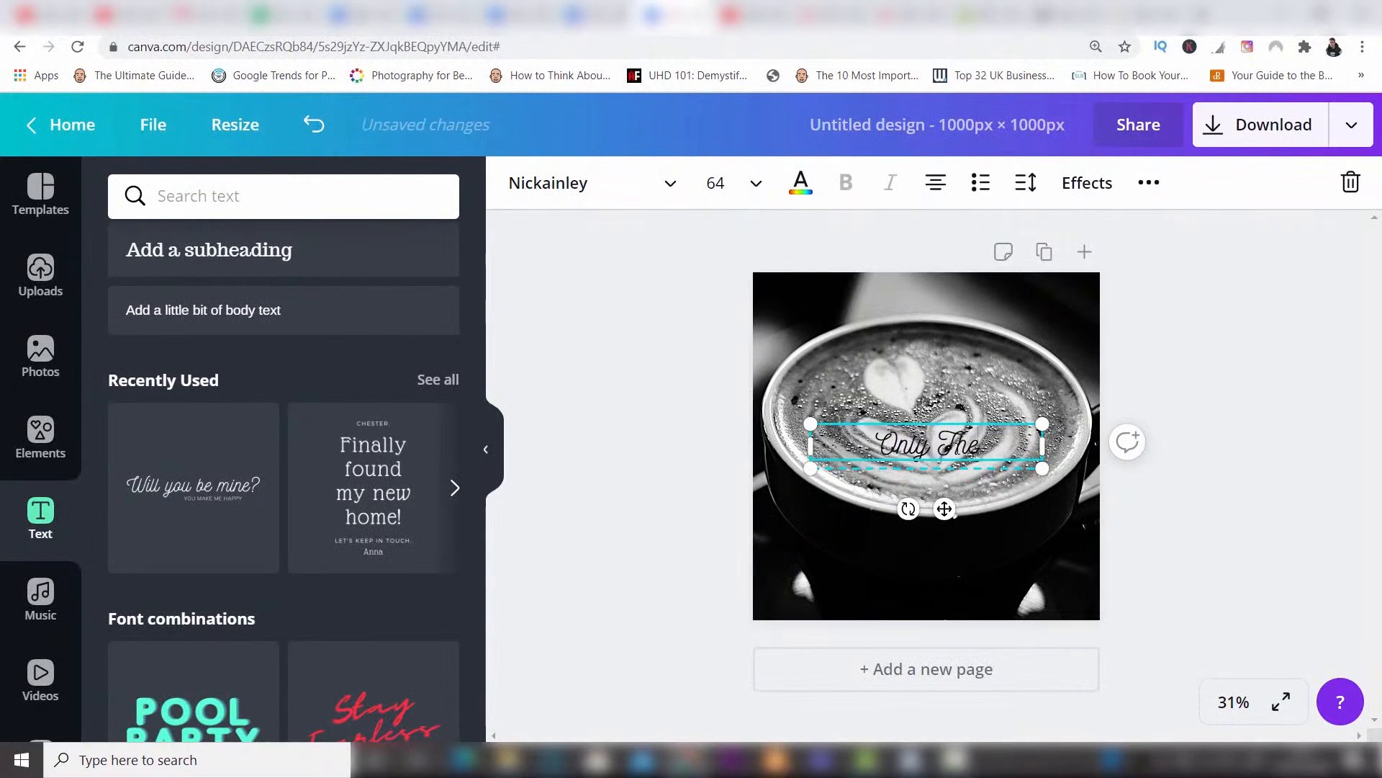
text( Best B)
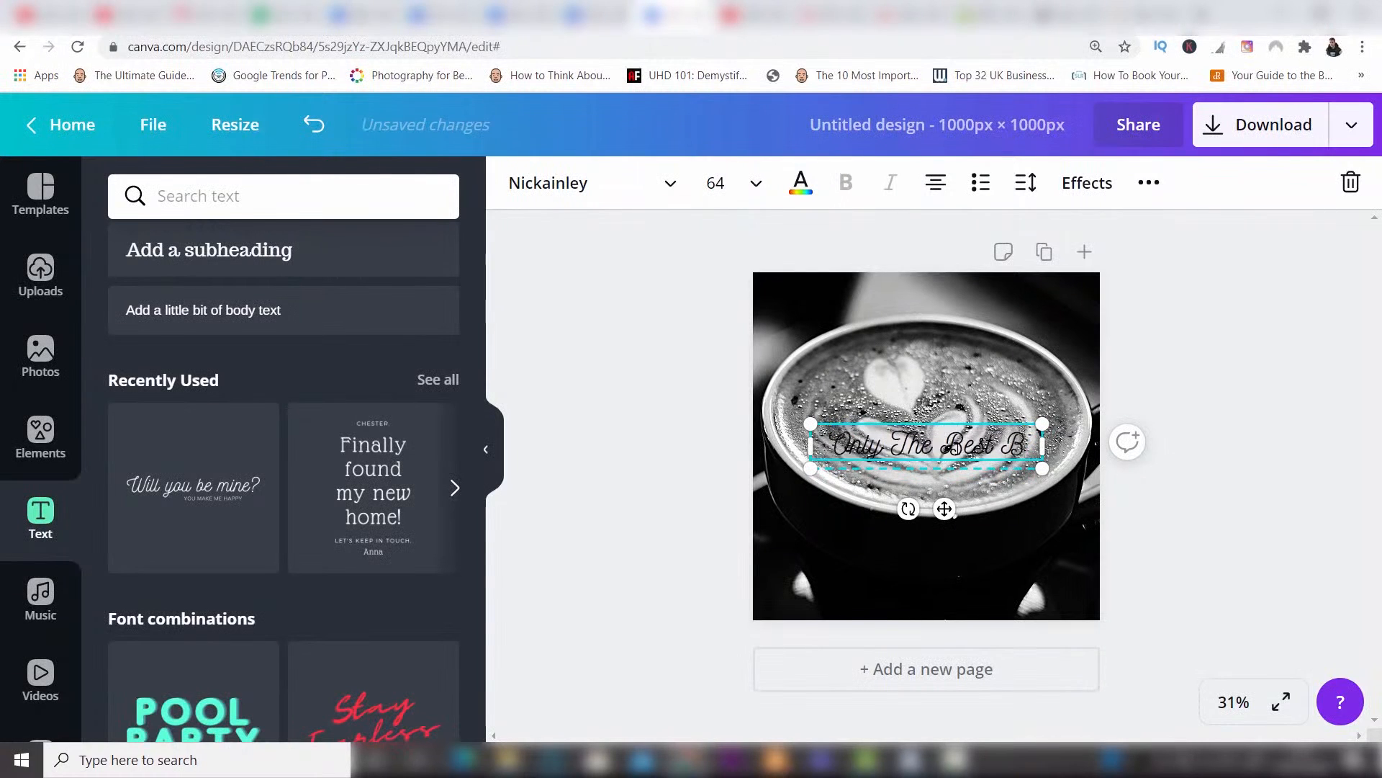
text(eans)
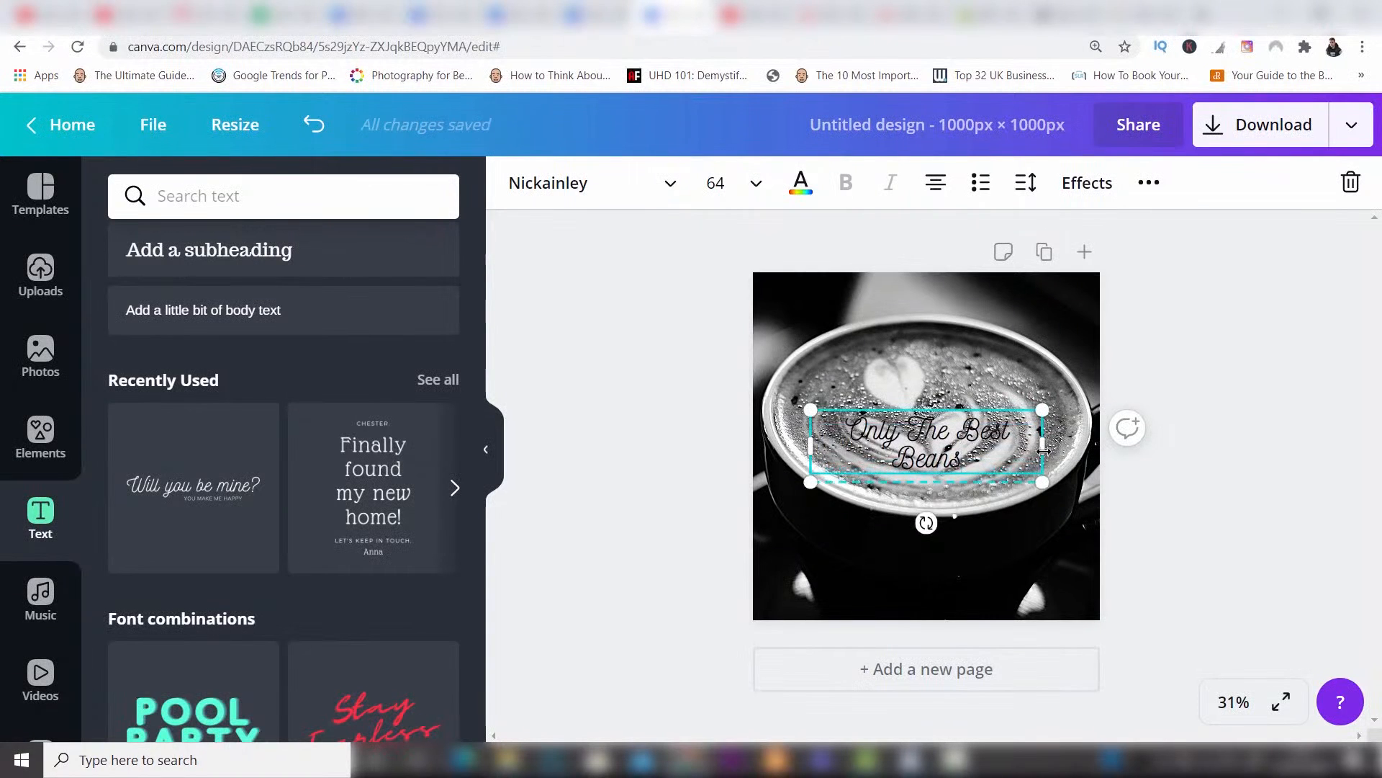
mouse_move(1043, 450)
mouse_down()
mouse_move(1058, 450)
mouse_move(1043, 446)
mouse_up()
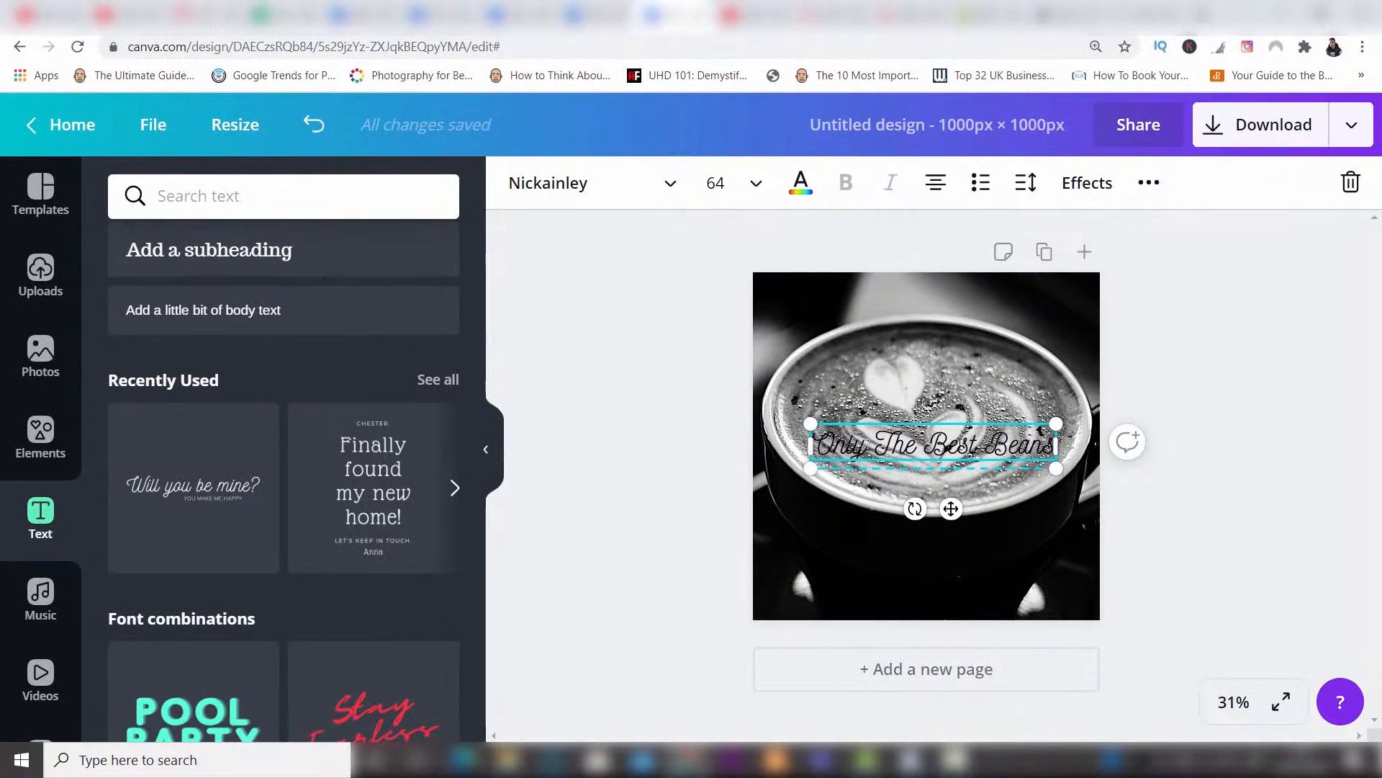
- Colour the "Only The Best Beans" text white and move it down below the cup, near the bottom of the page
double_click(951, 440)
key(ctrl+a)
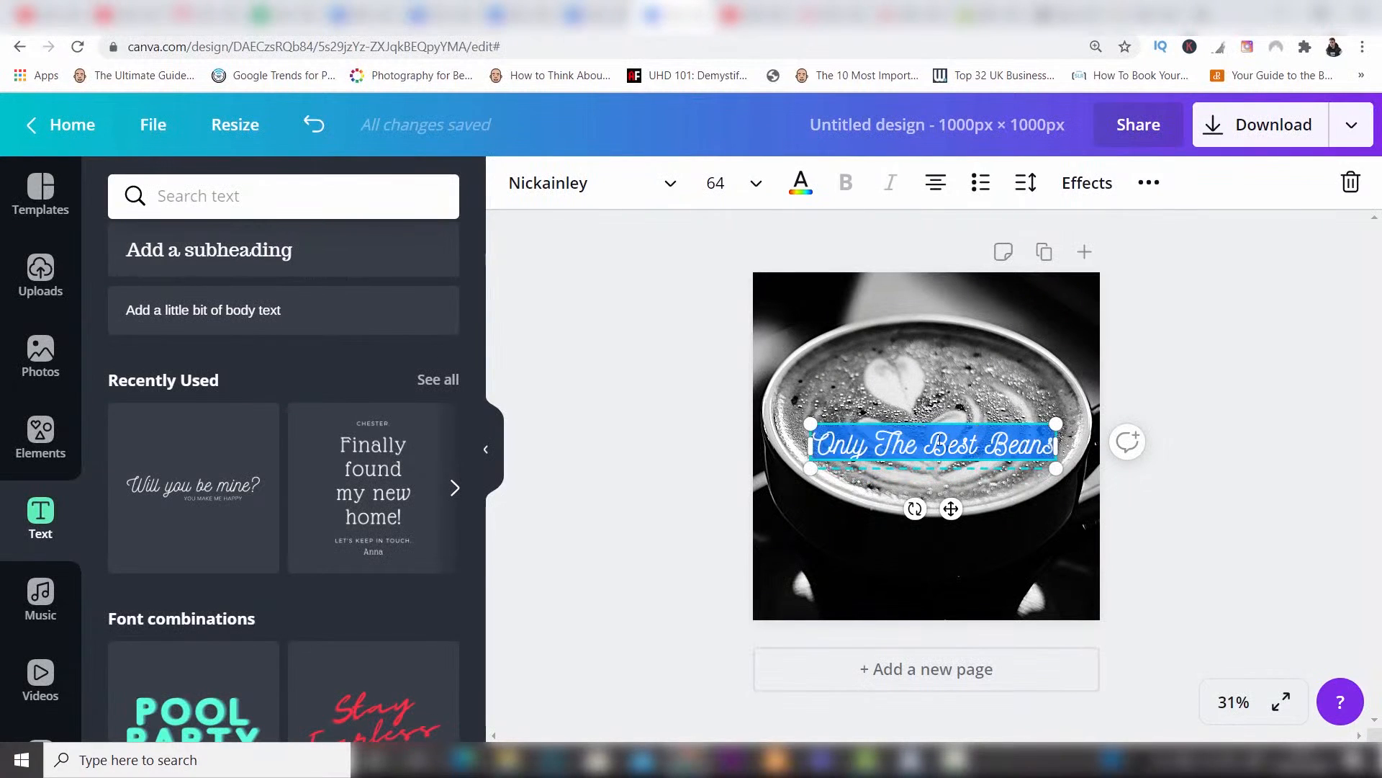
click(803, 186)
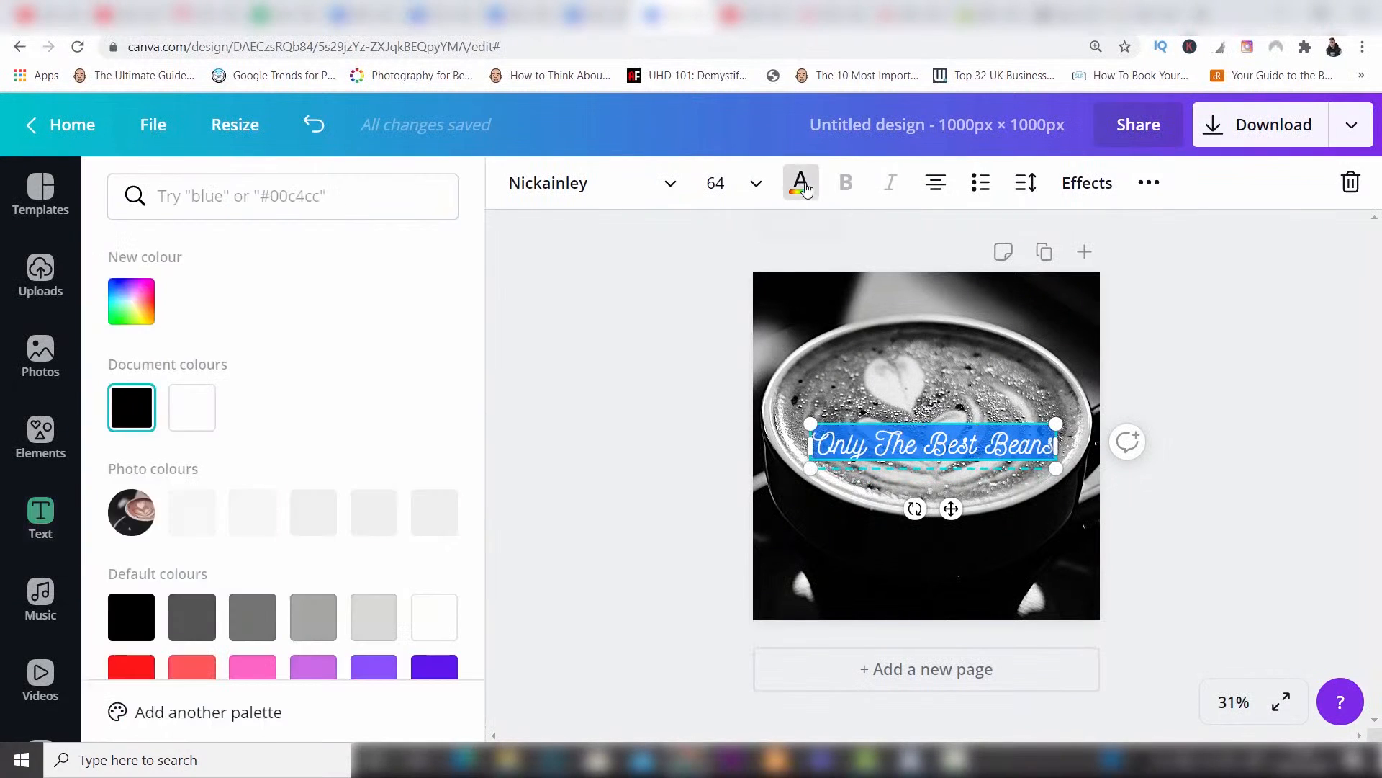
click(193, 406)
click(1160, 360)
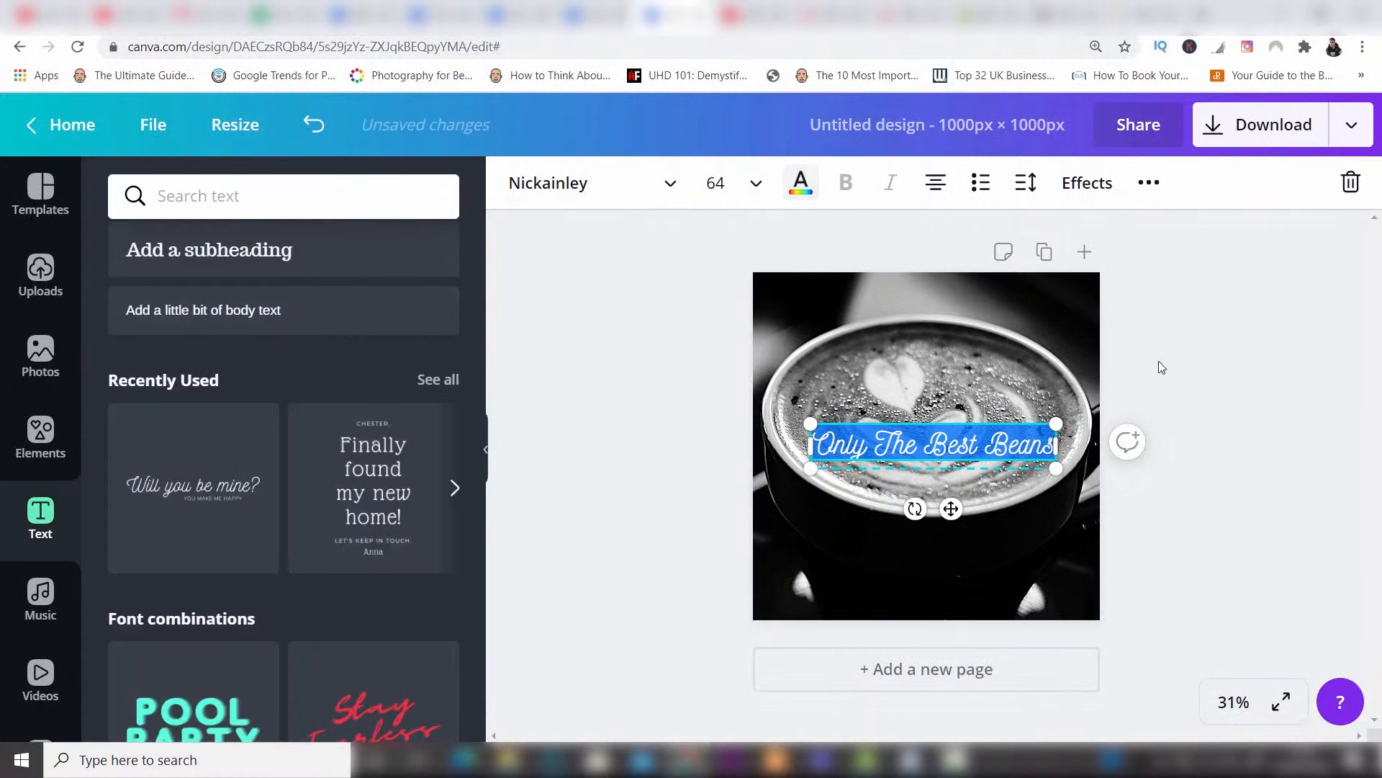
click(1159, 360)
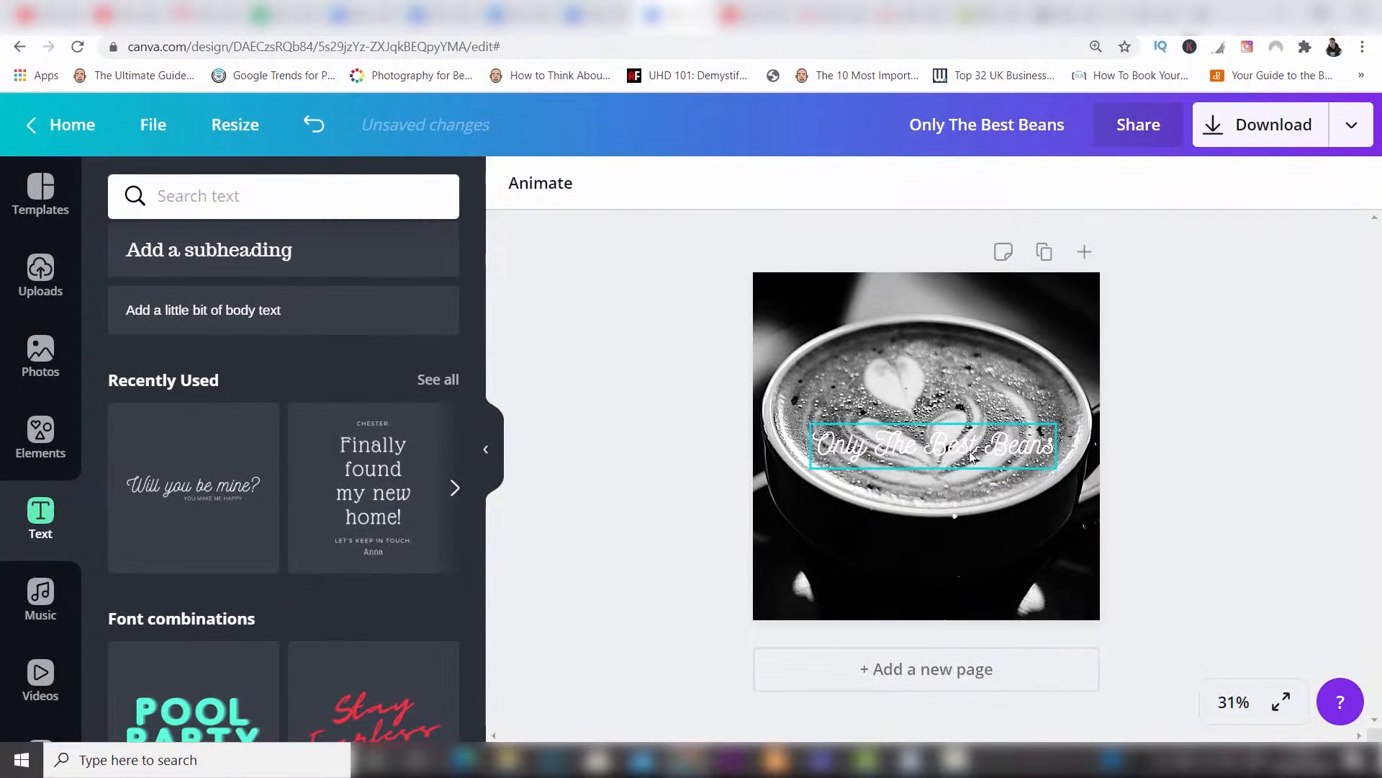
drag(967, 455, 957, 584)
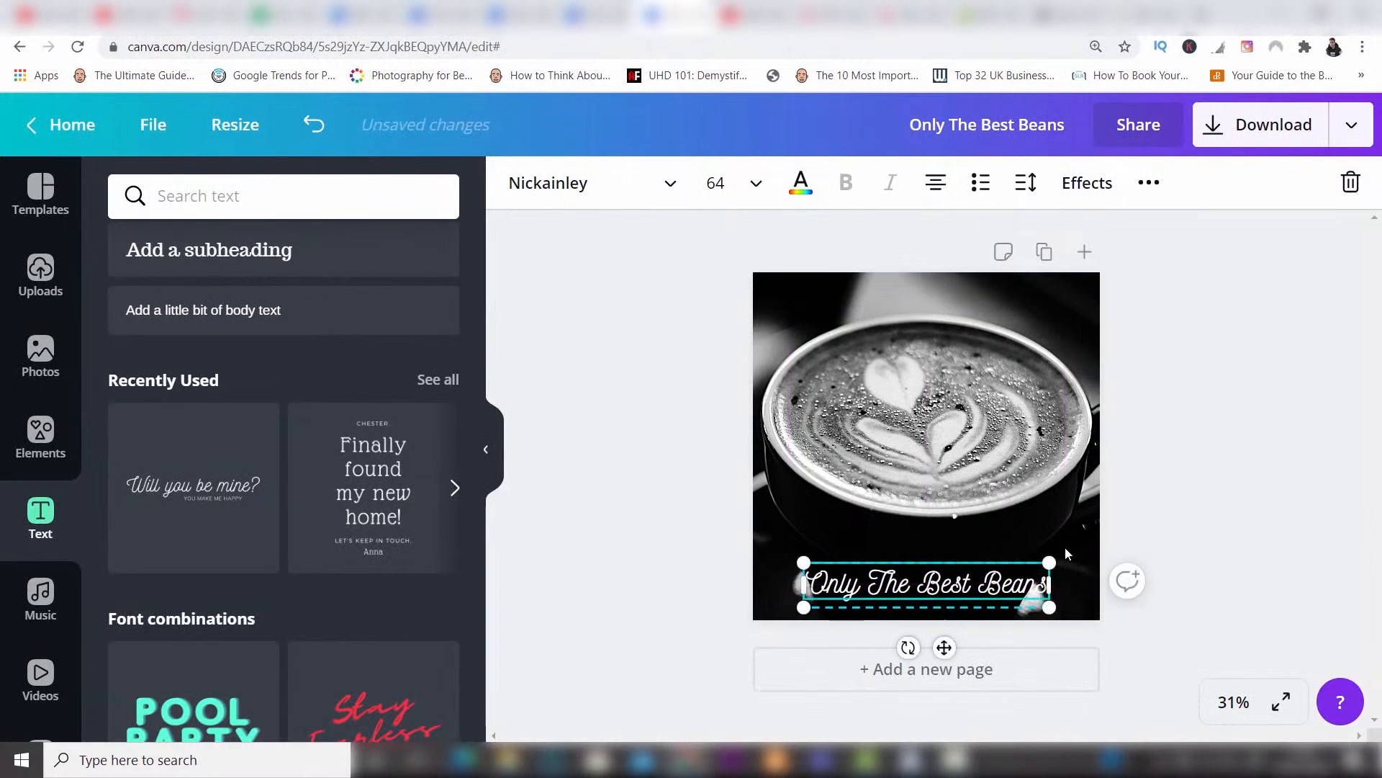
click(1177, 534)
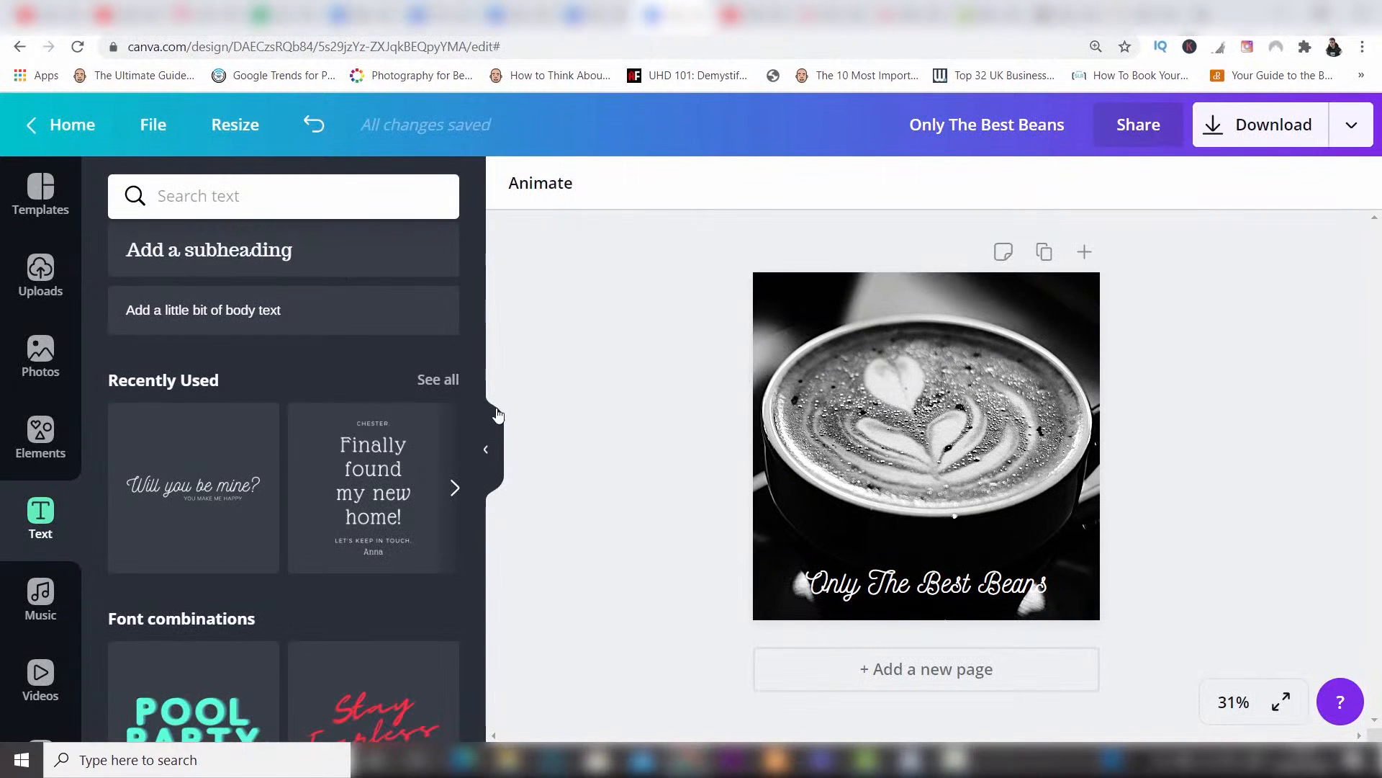
- Browse the elements, show all shapes, and add a plain square to the page
click(23, 448)
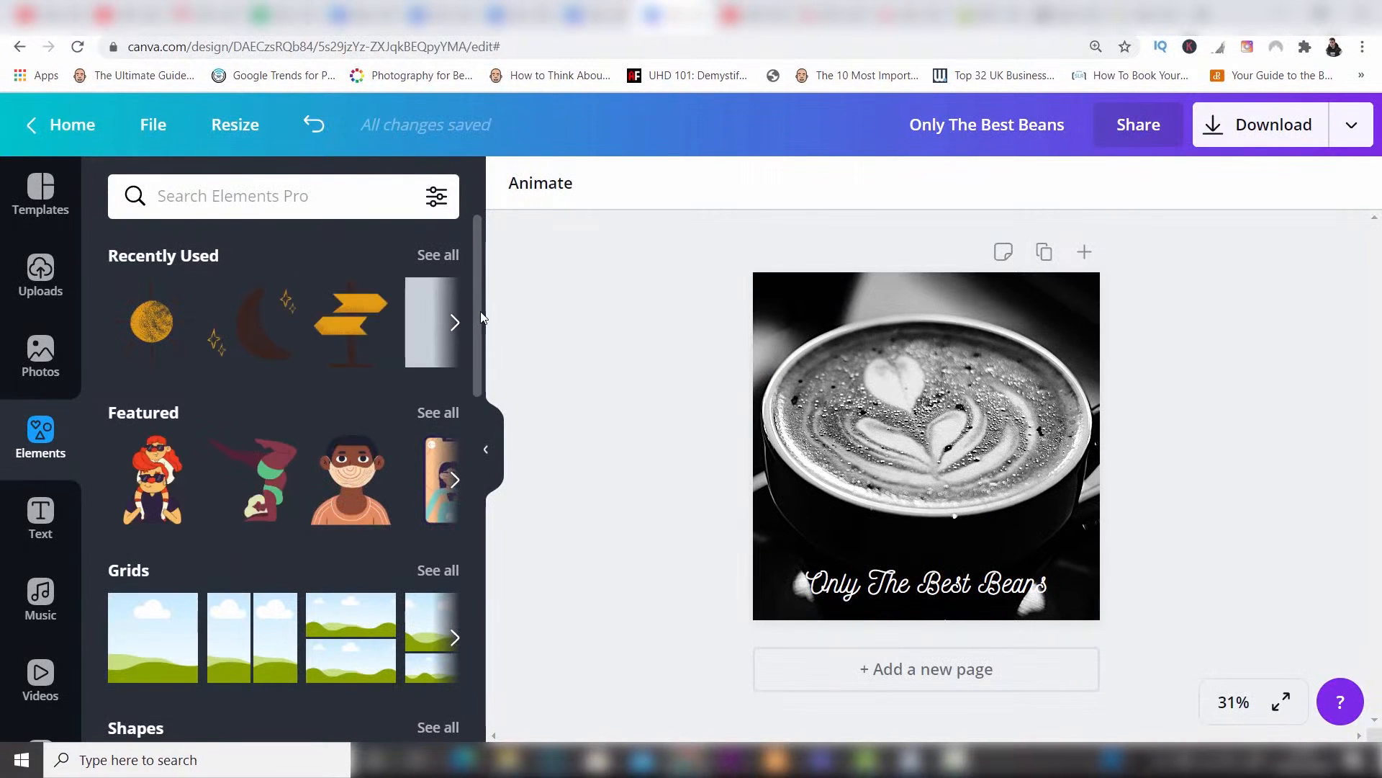
scroll(479, 321, down, 1)
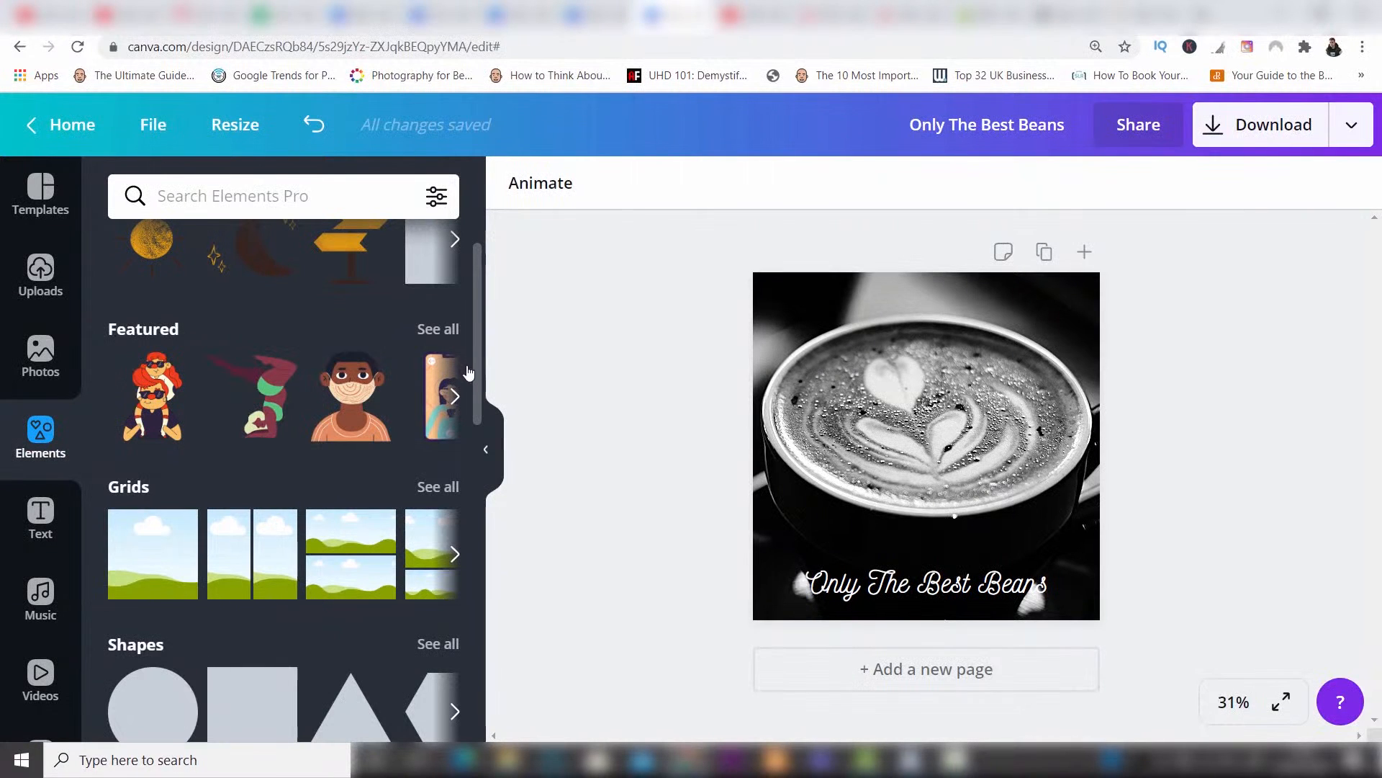
scroll(476, 369, down, 1)
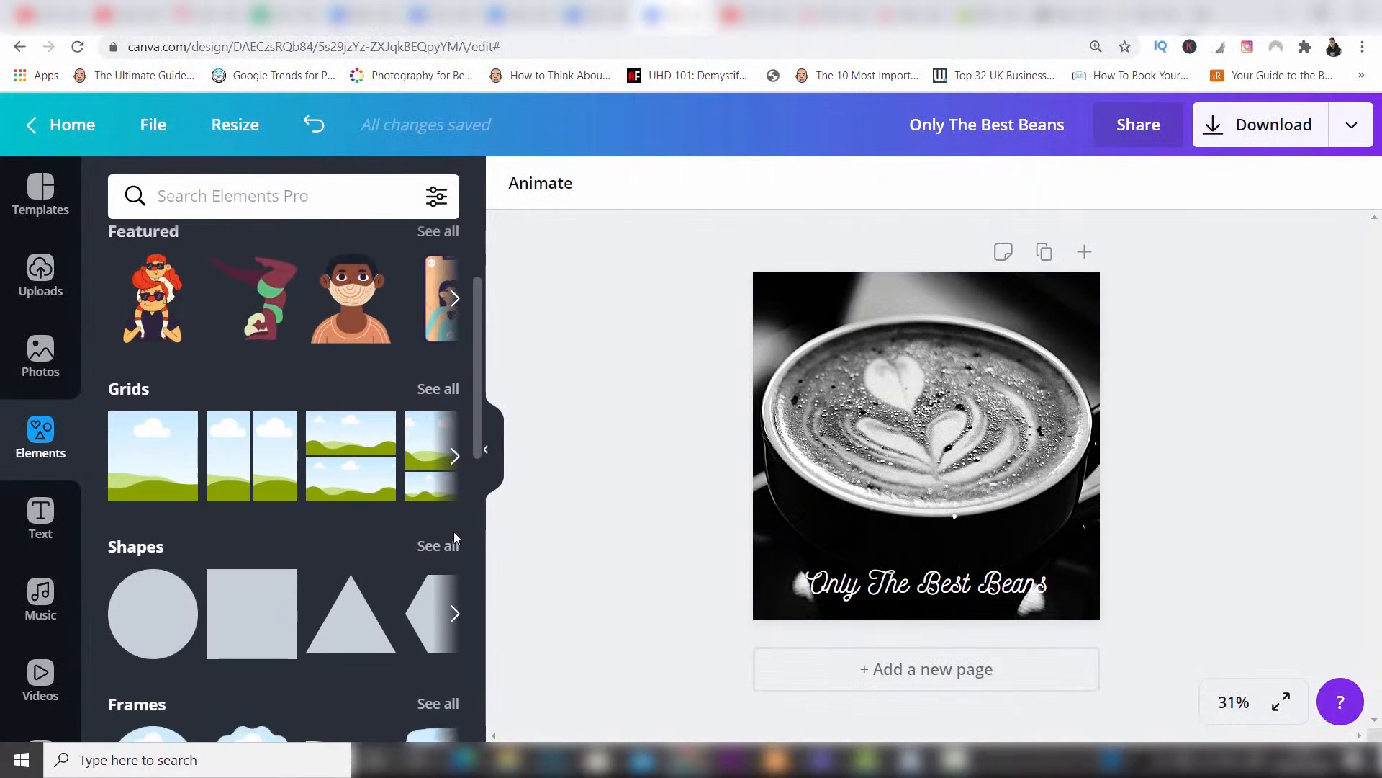
click(447, 550)
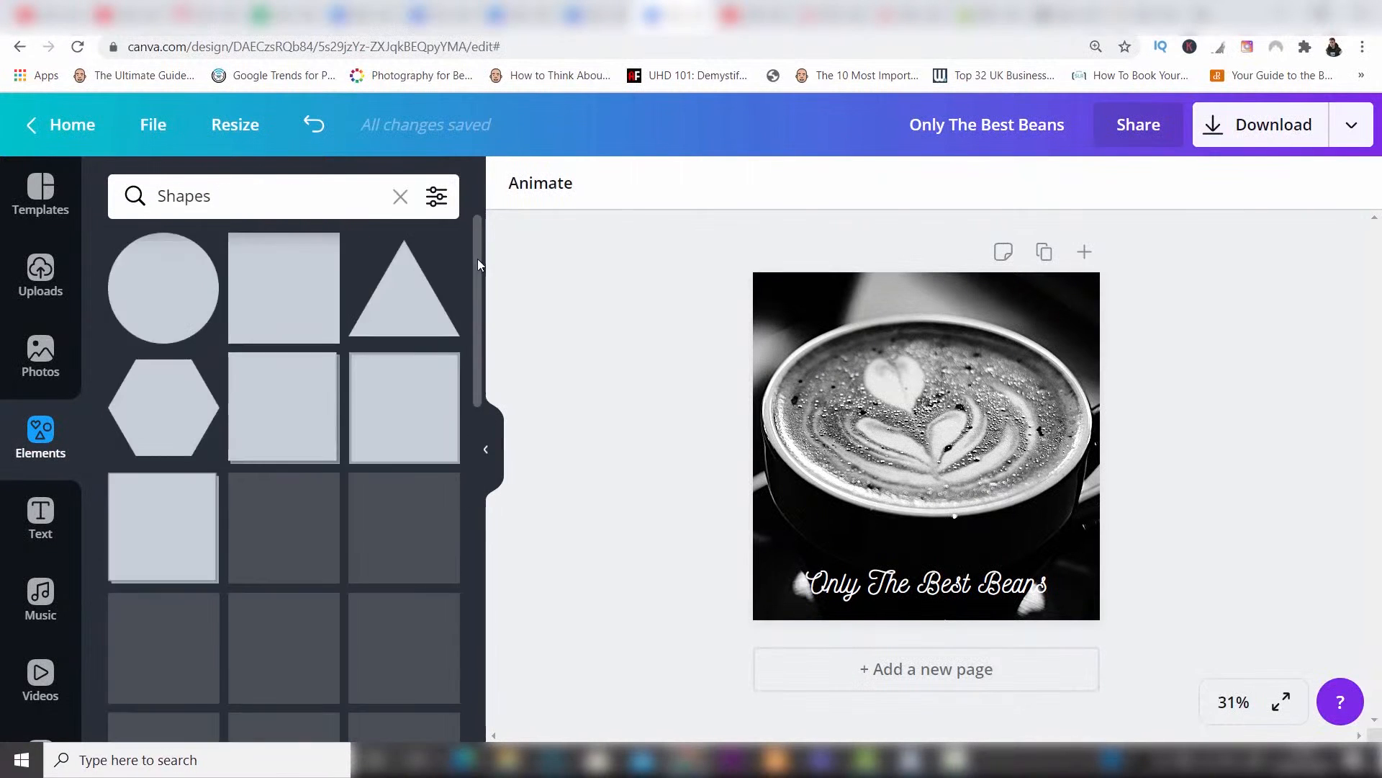
drag(477, 261, 485, 301)
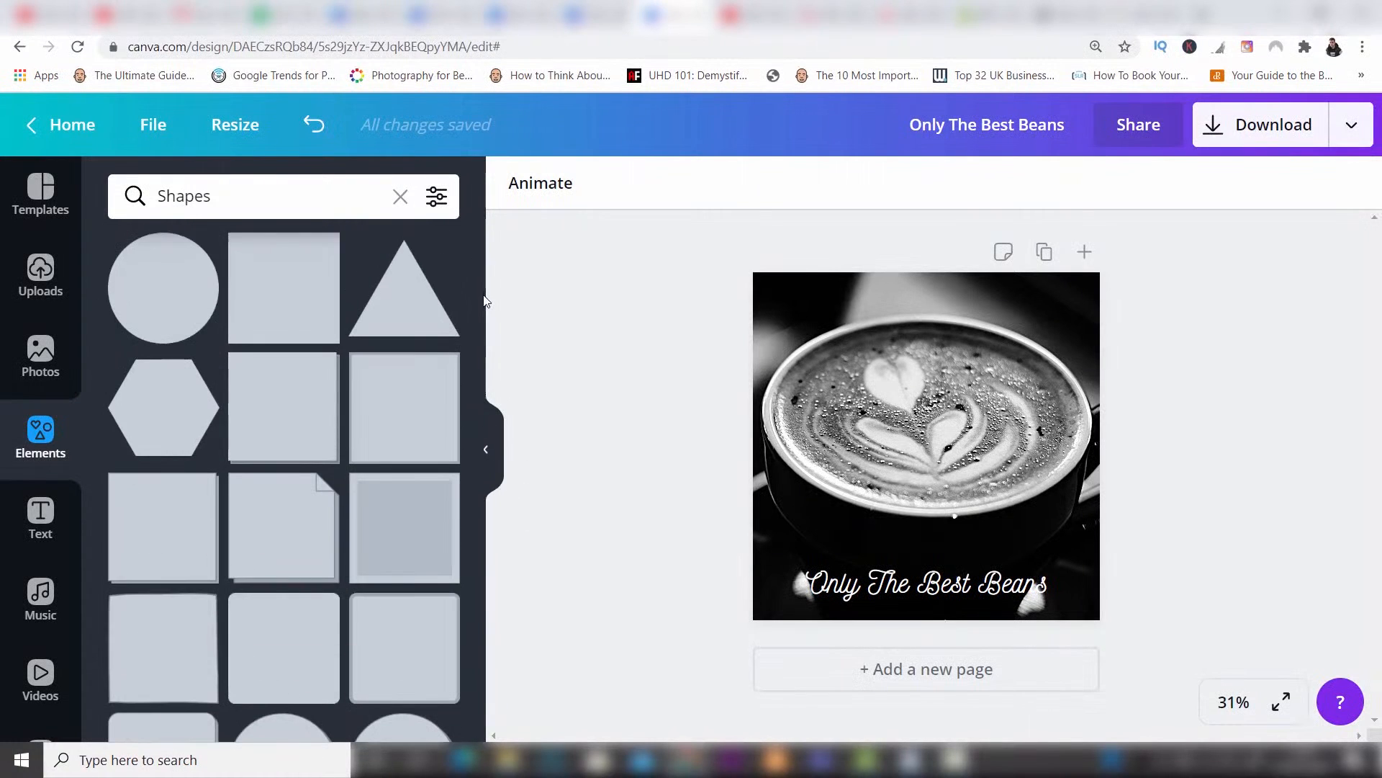
click(294, 267)
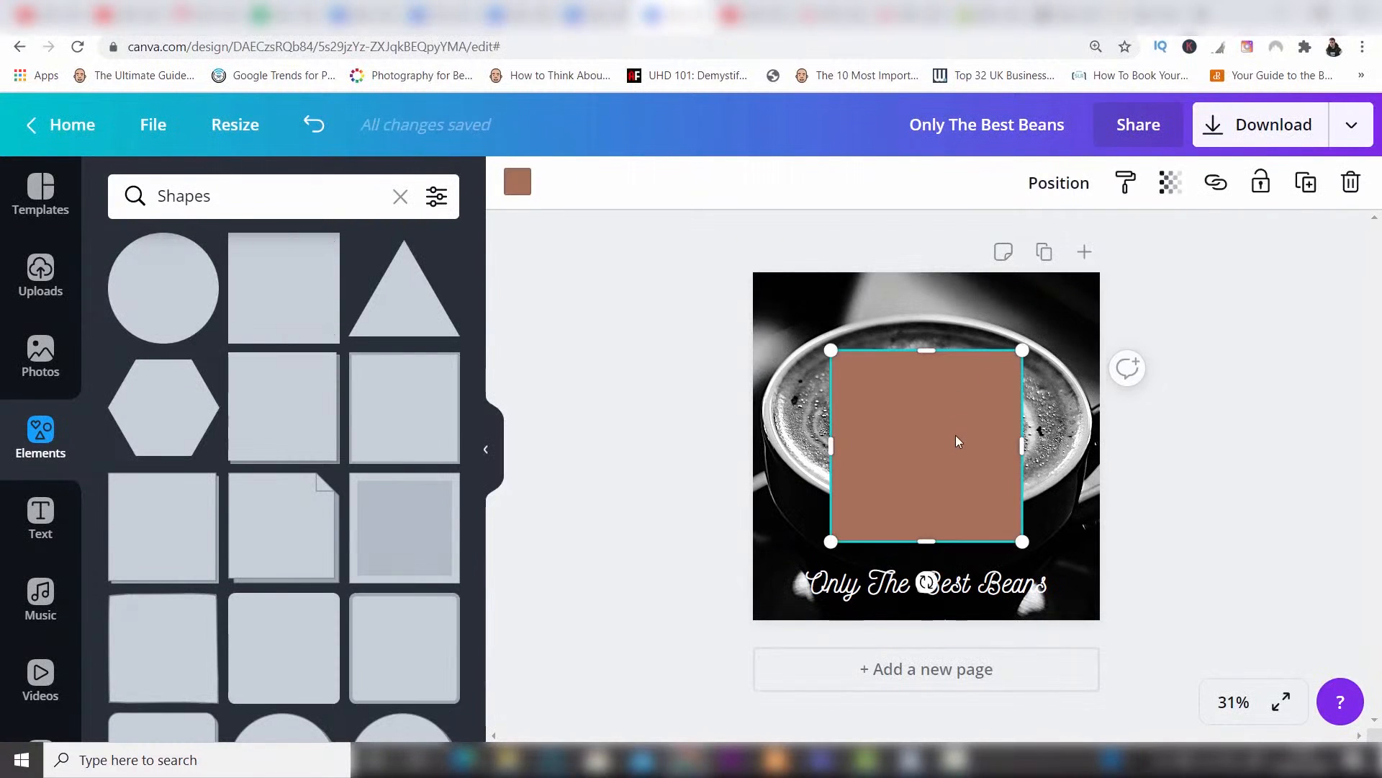
- Move the brown square behind the text at the bottom of the page and reshape it into a banner slightly wider than the page
drag(956, 442, 952, 617)
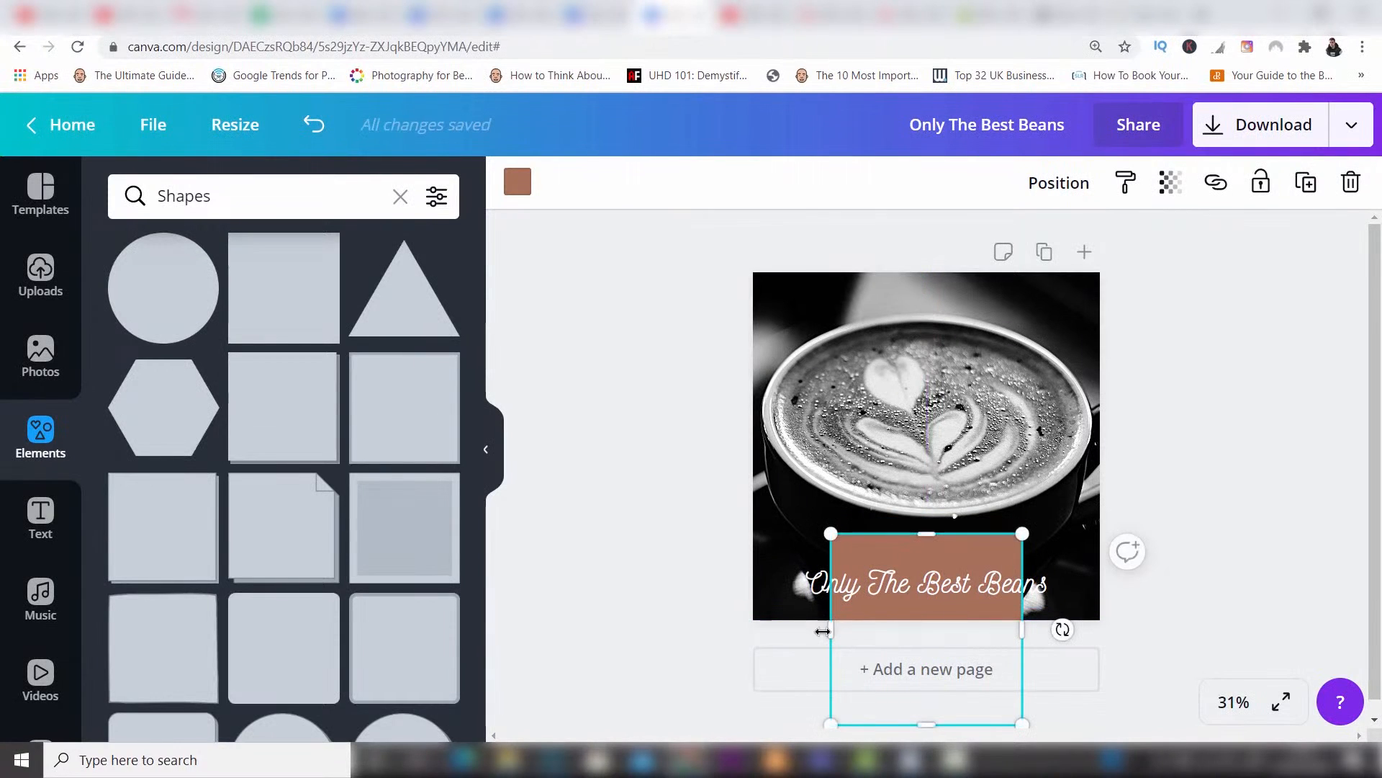
drag(832, 628, 722, 627)
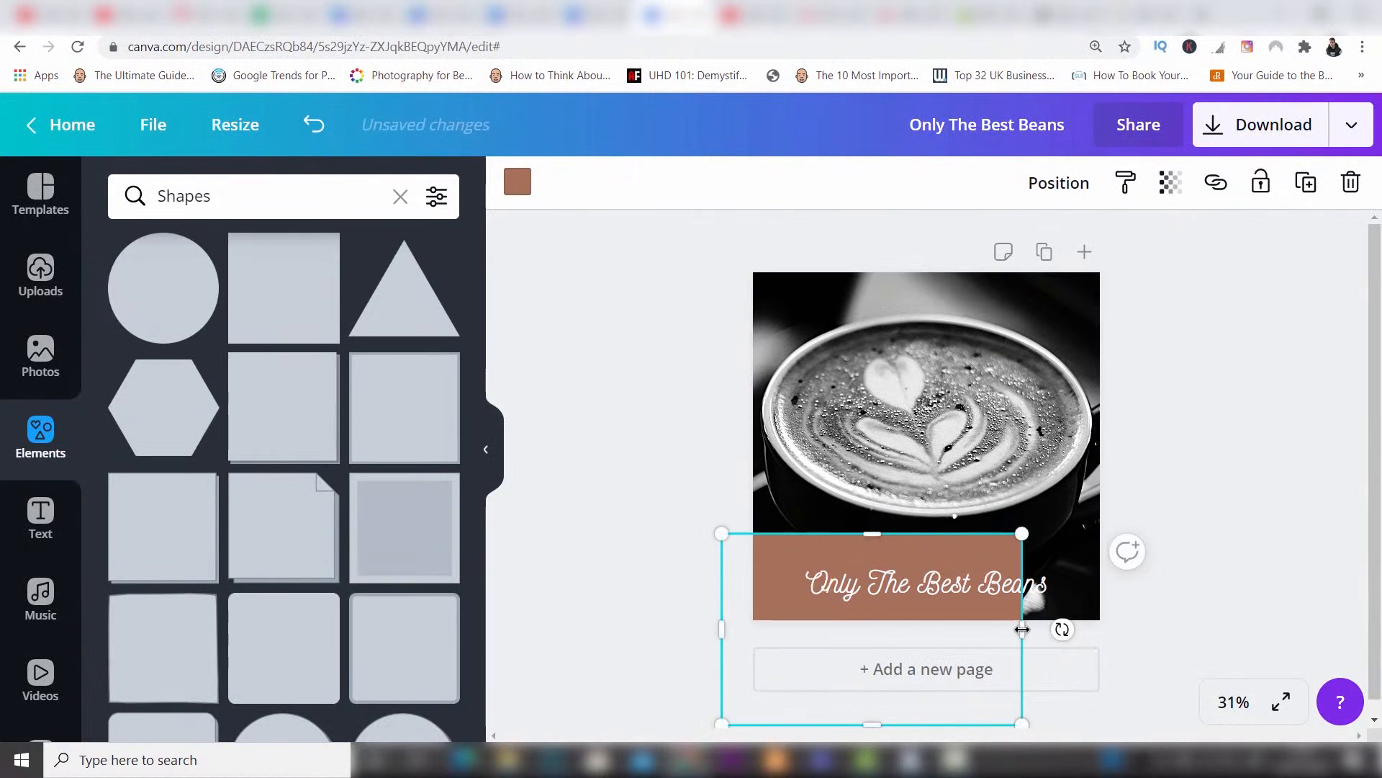
drag(1022, 629, 1149, 630)
drag(939, 534, 939, 553)
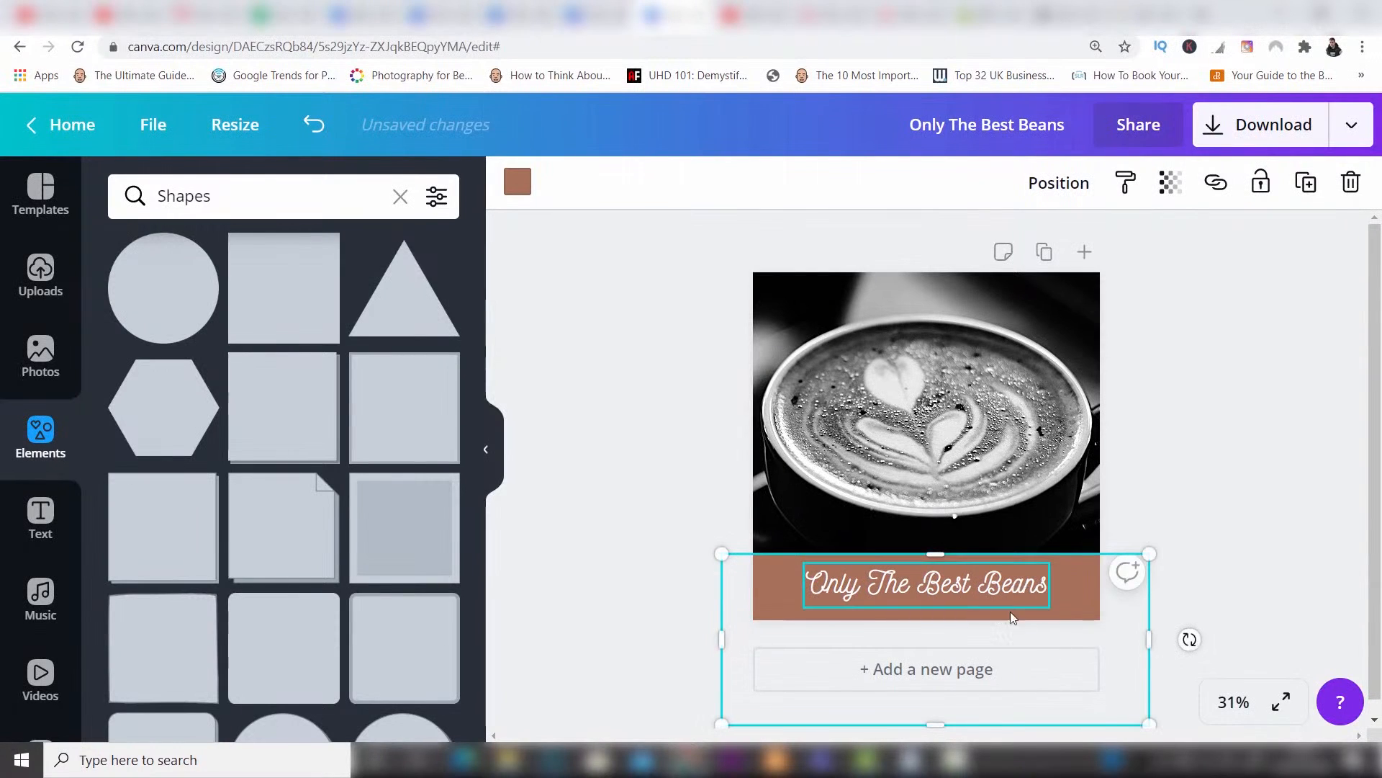
drag(938, 713, 938, 626)
drag(938, 625, 937, 626)
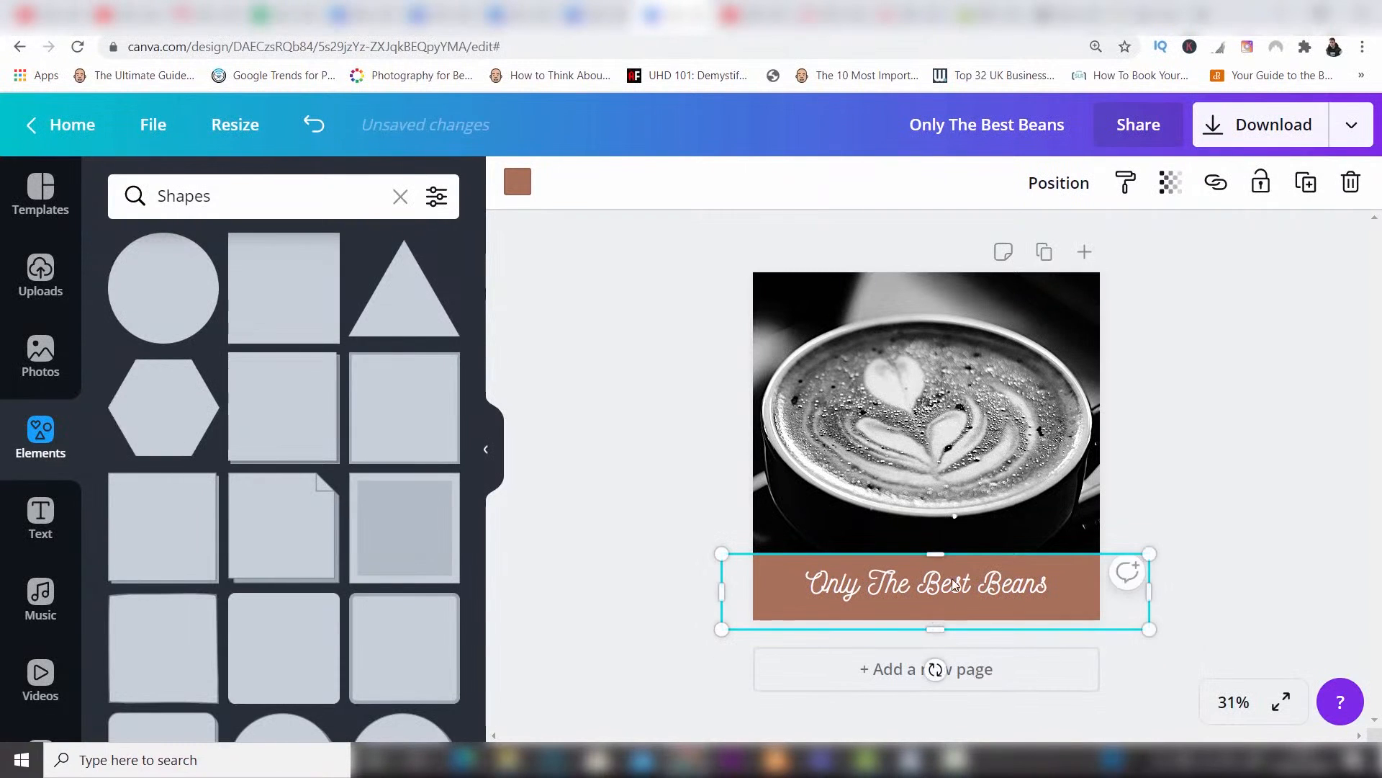
- Lower the brown banner's top edge slightly and move the "Only The Best Beans" text down to sit within it
drag(941, 562, 988, 593)
click(1265, 496)
click(986, 586)
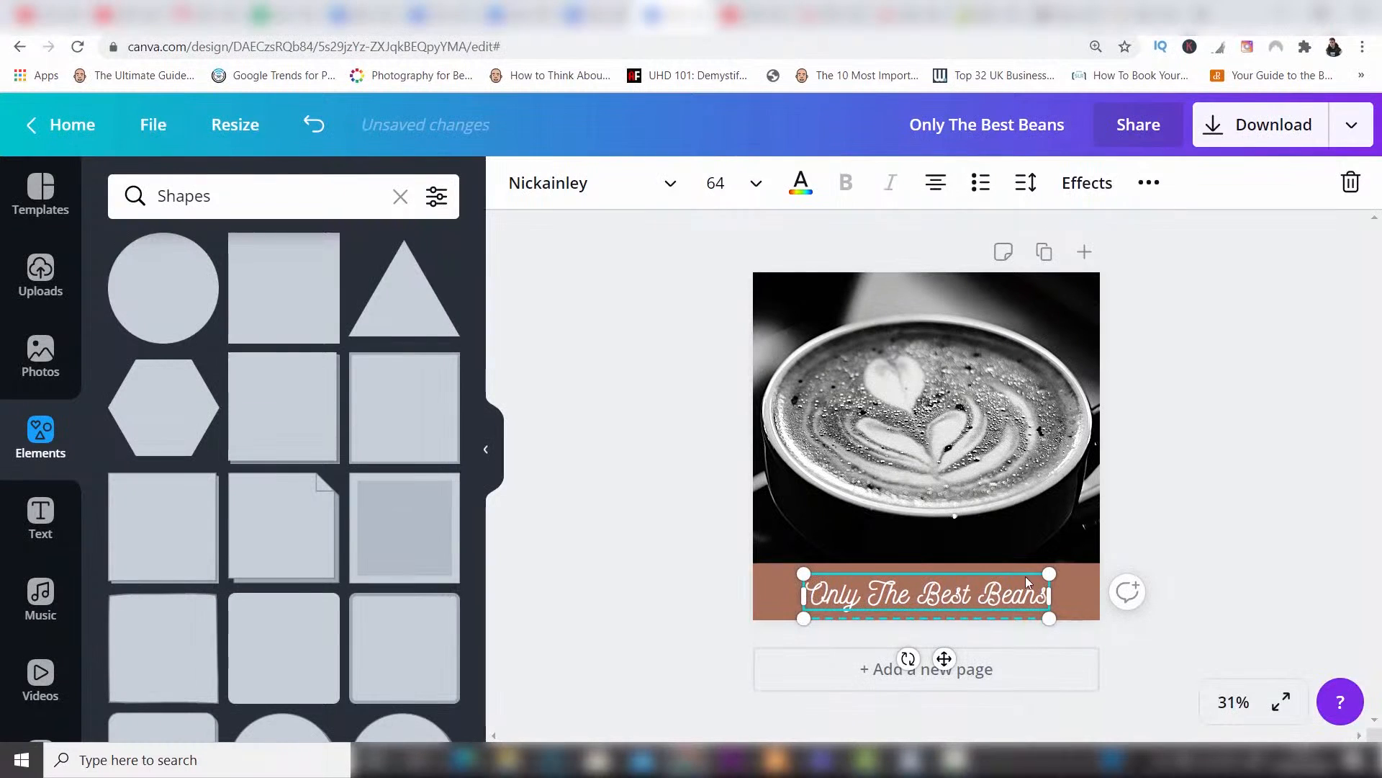
- Lower the top edge of the brown banner slightly further so it fits closer around the text
click(1152, 472)
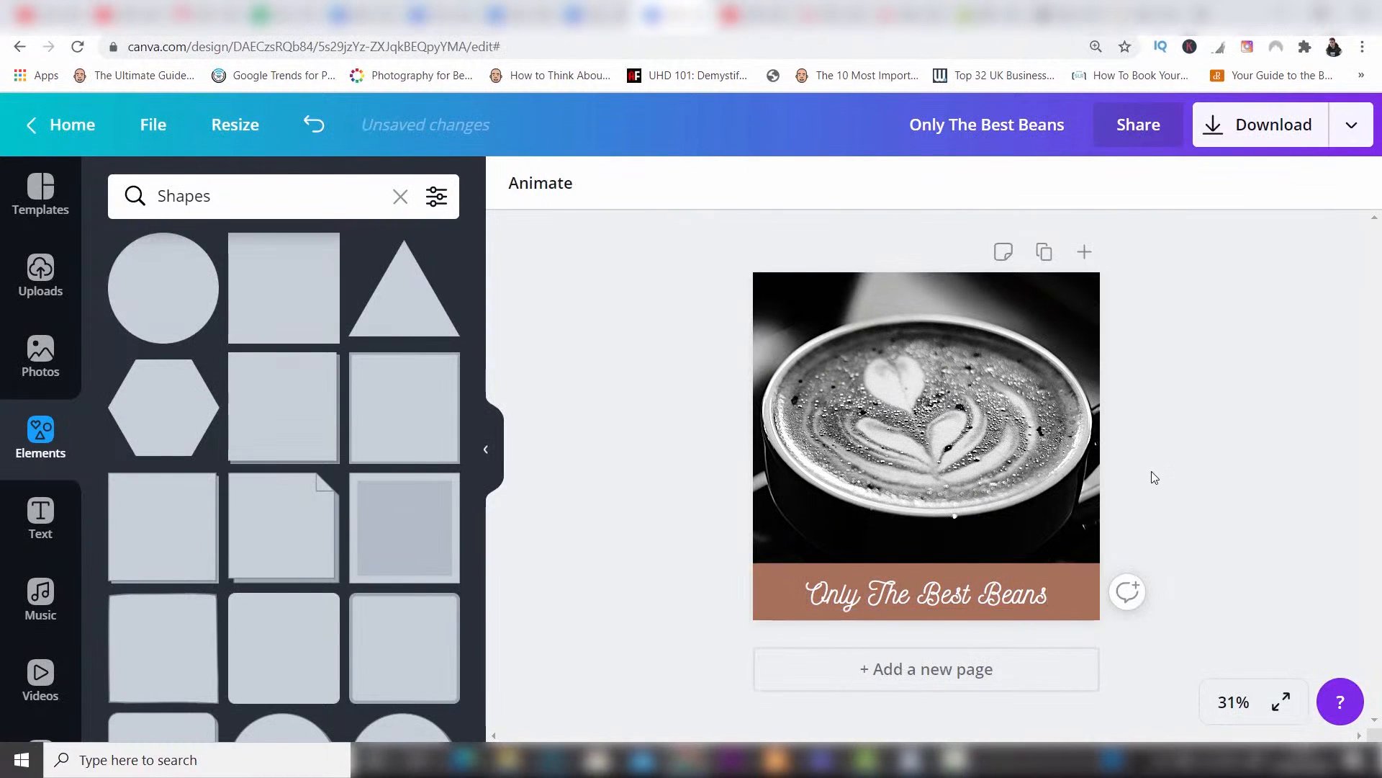
click(1094, 581)
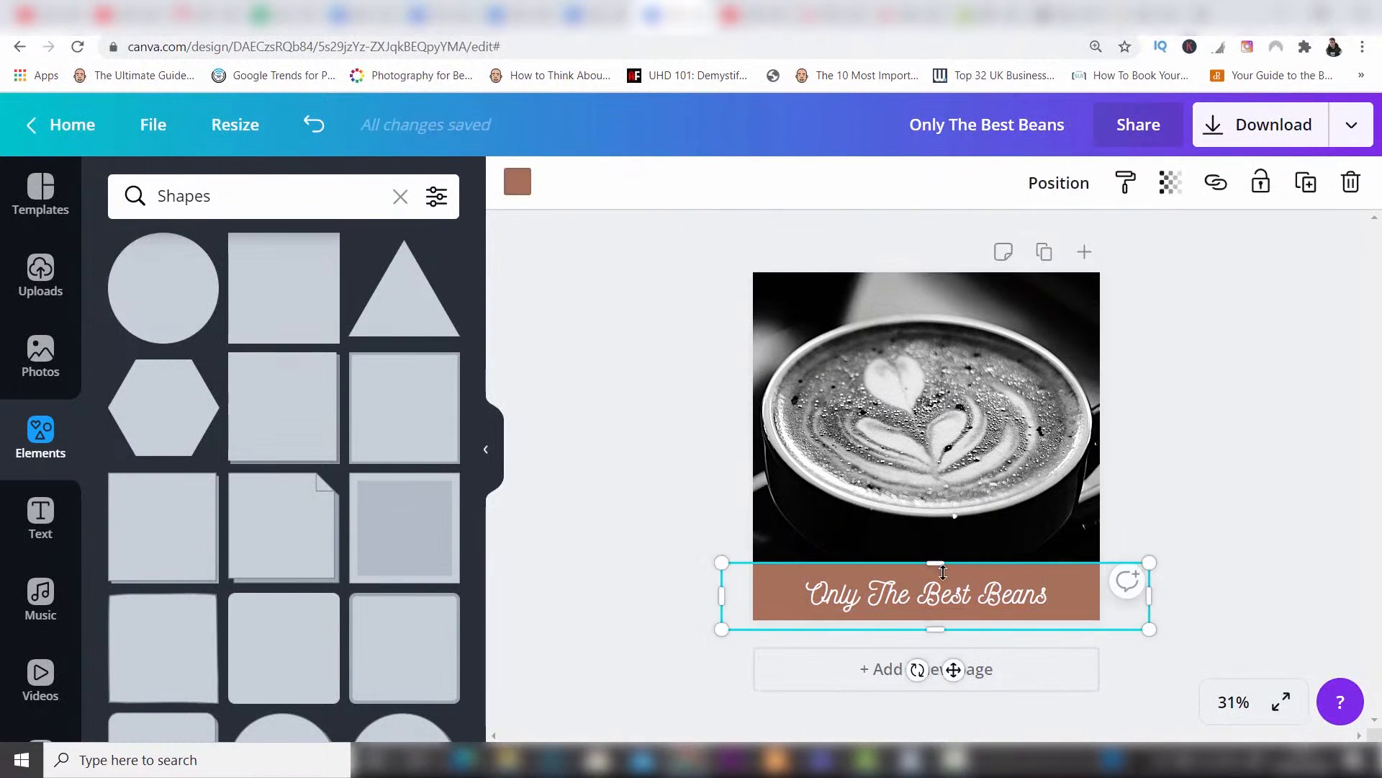
drag(943, 573, 999, 549)
click(1194, 481)
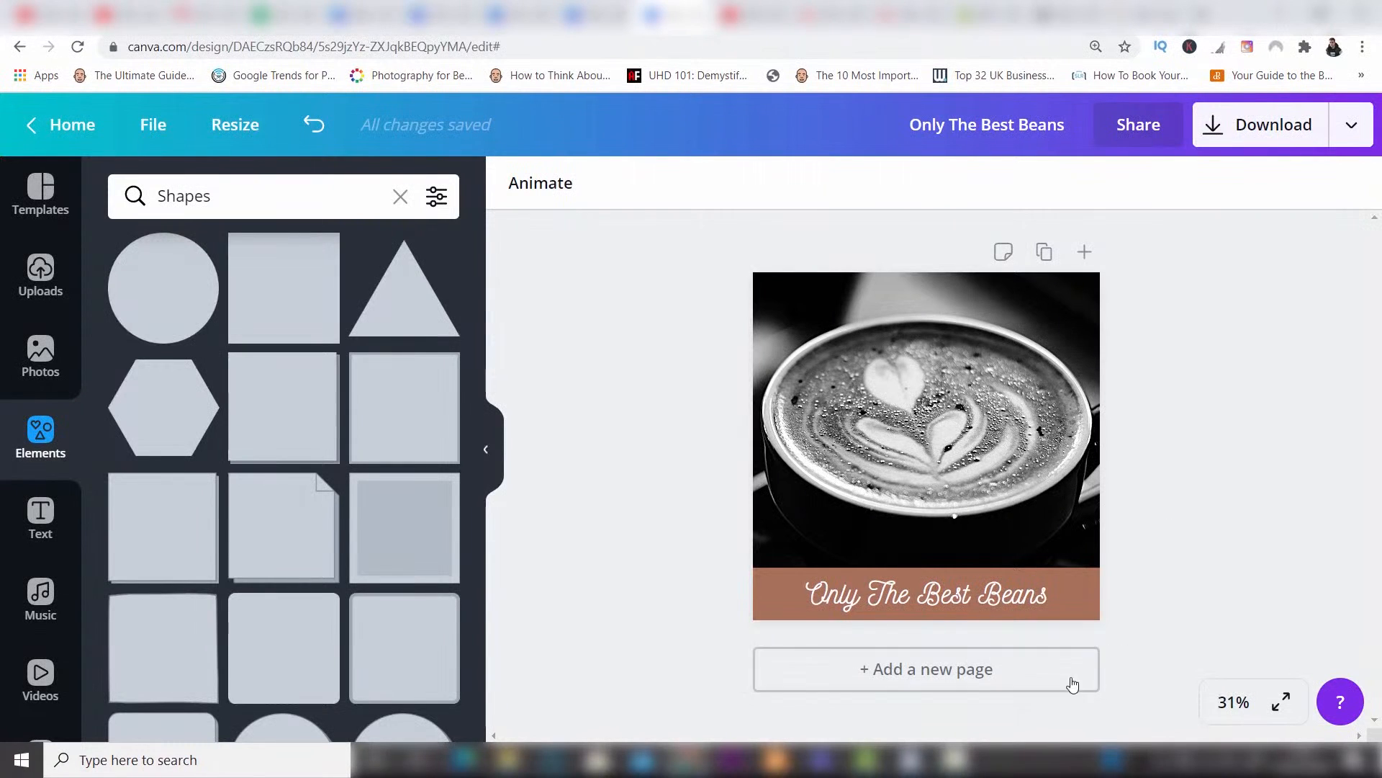
- Recolour the brown banner behind the text with a custom dark grey, #4b4a48
click(1091, 600)
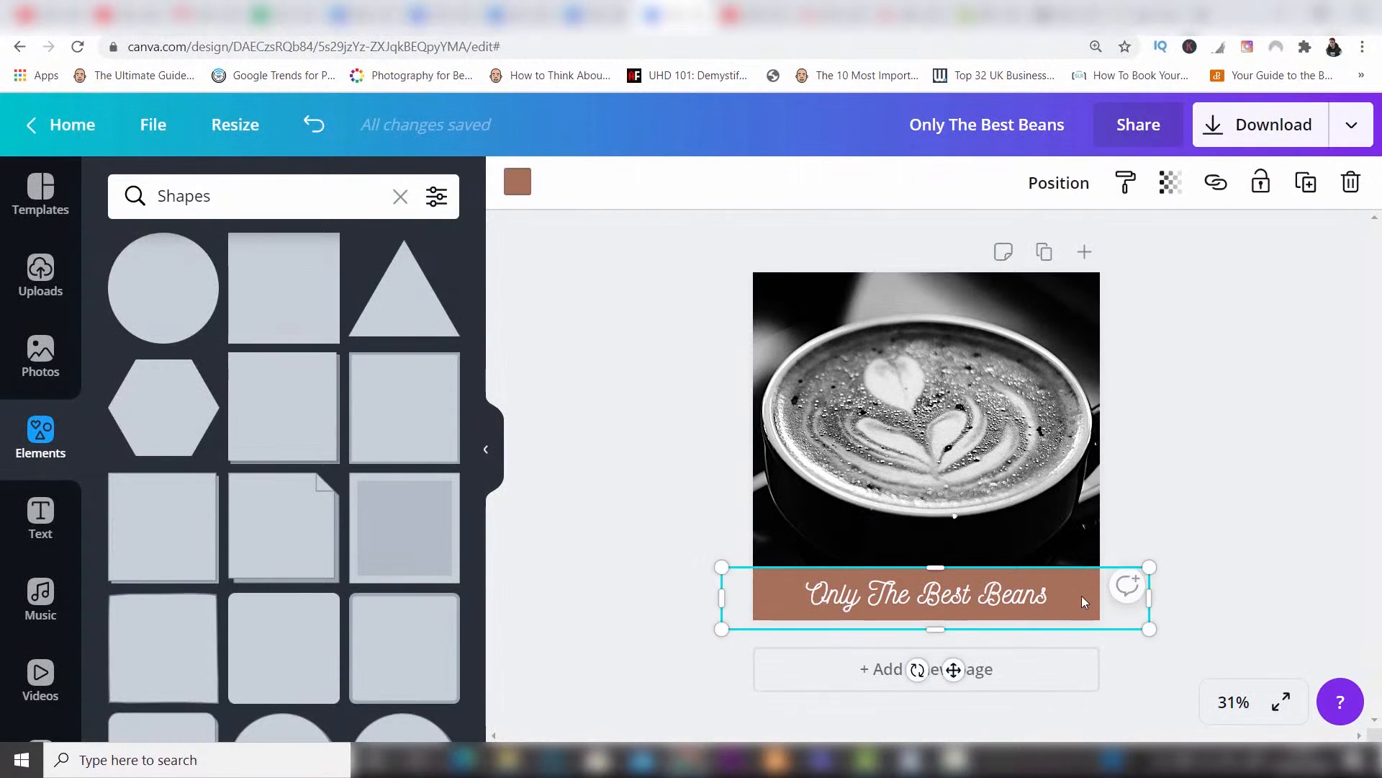
click(518, 189)
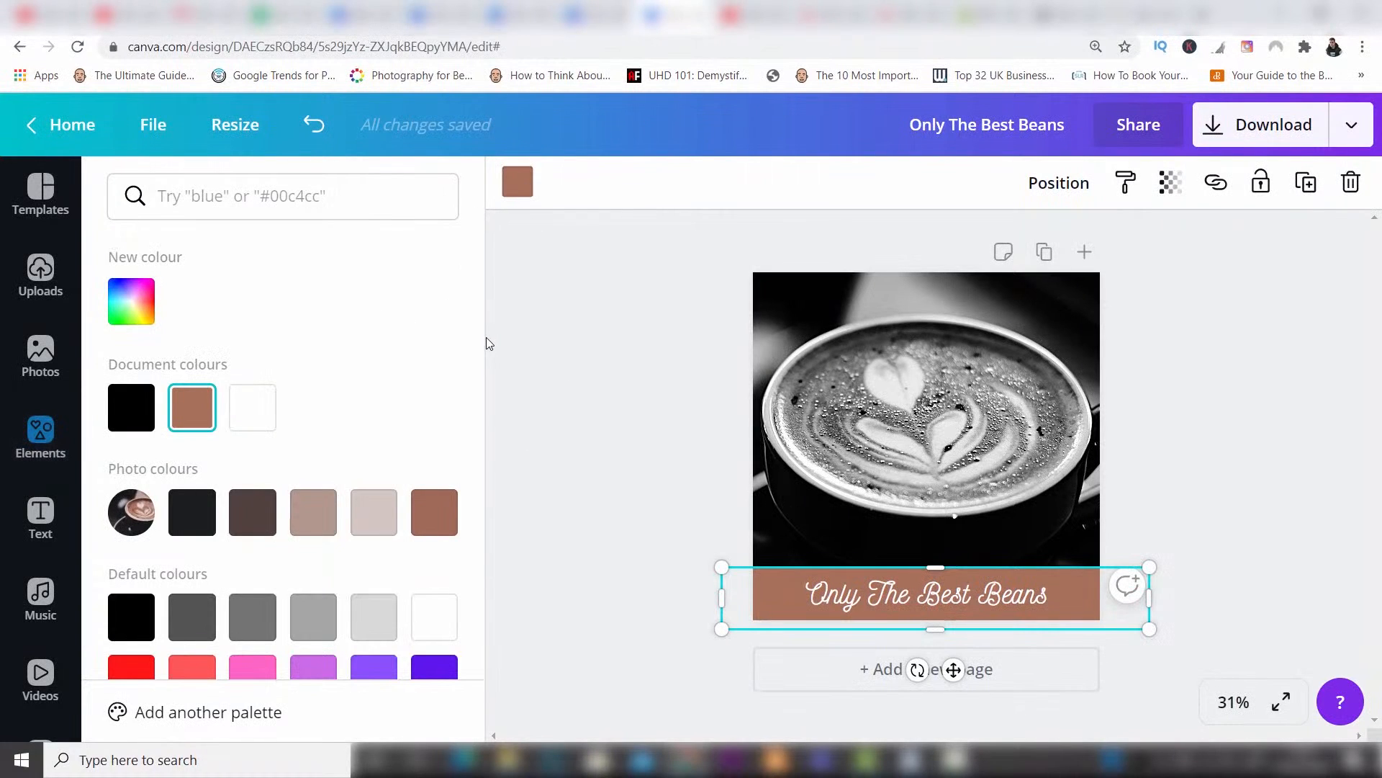
scroll(346, 447, down, 1)
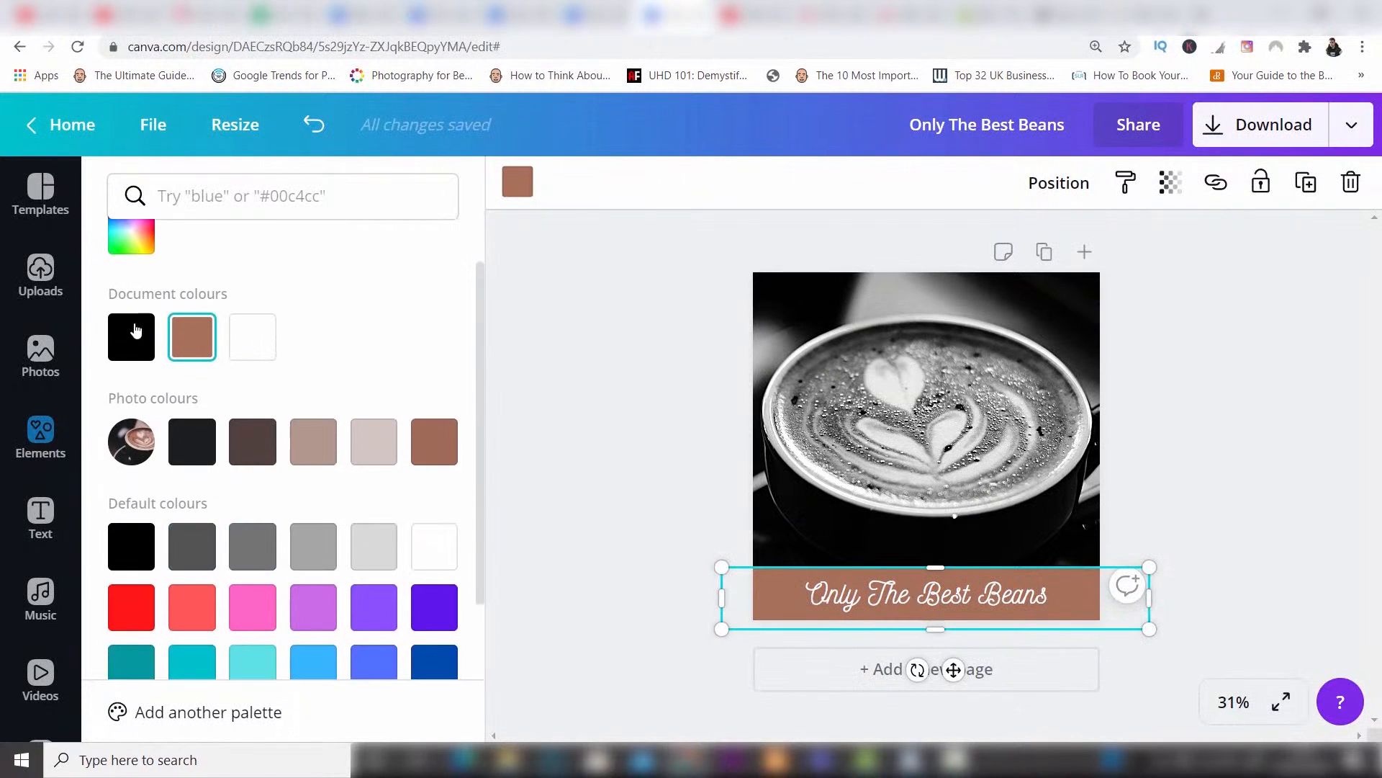
click(135, 252)
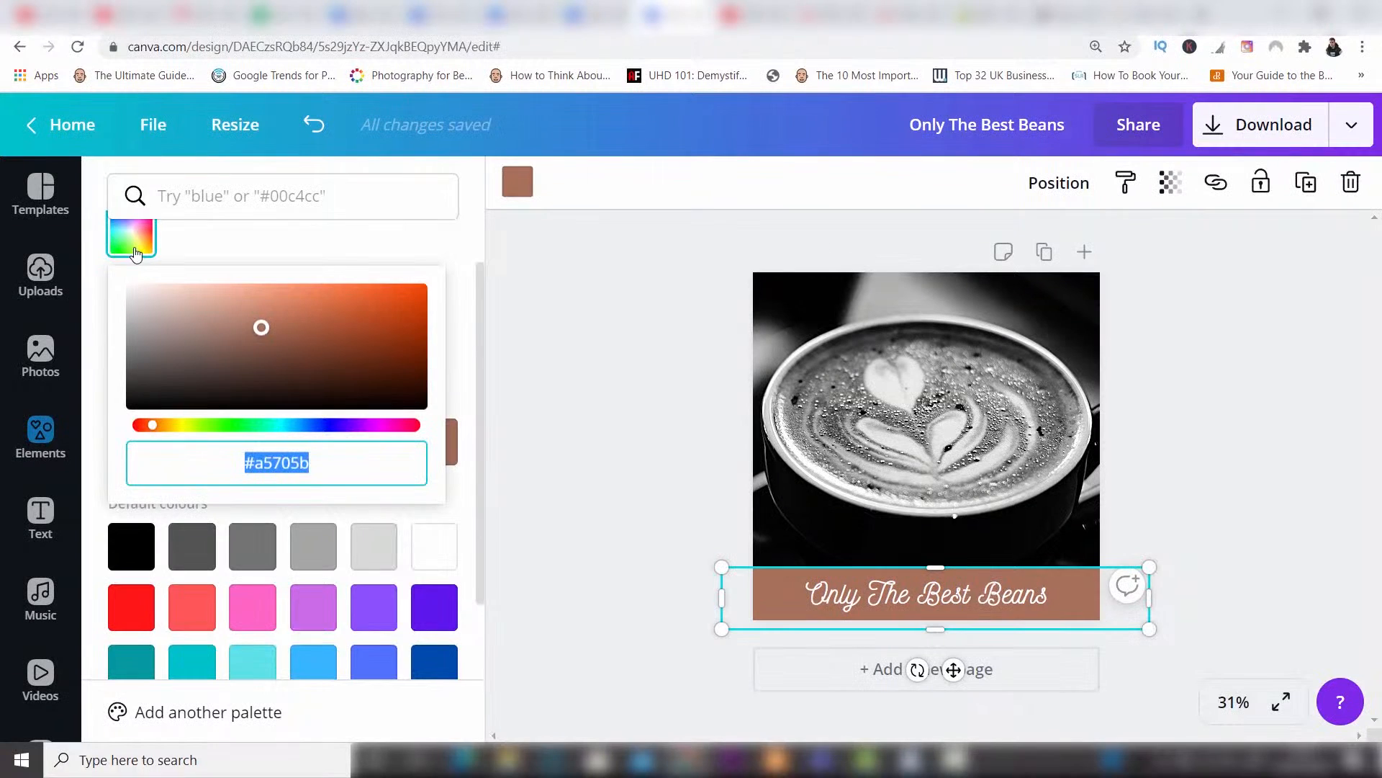
drag(151, 428, 179, 434)
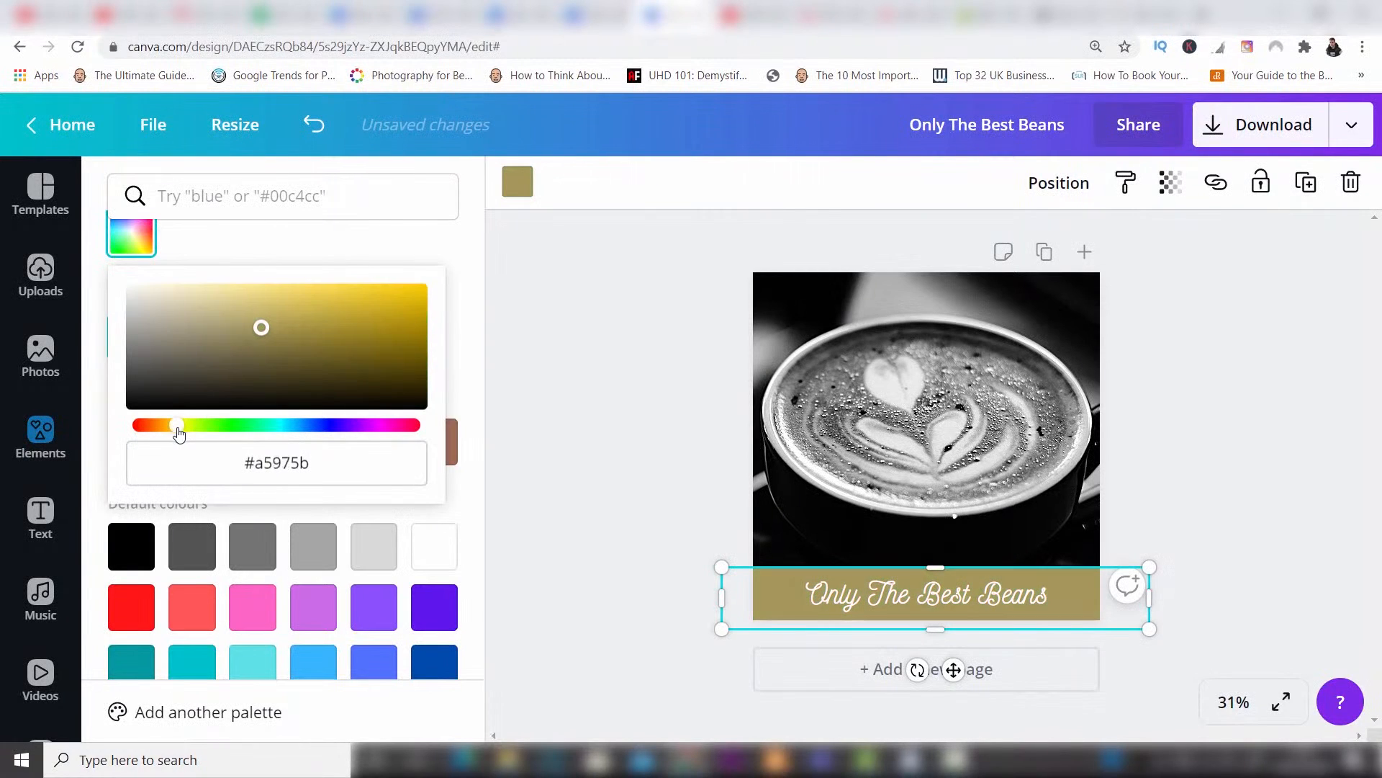
click(144, 355)
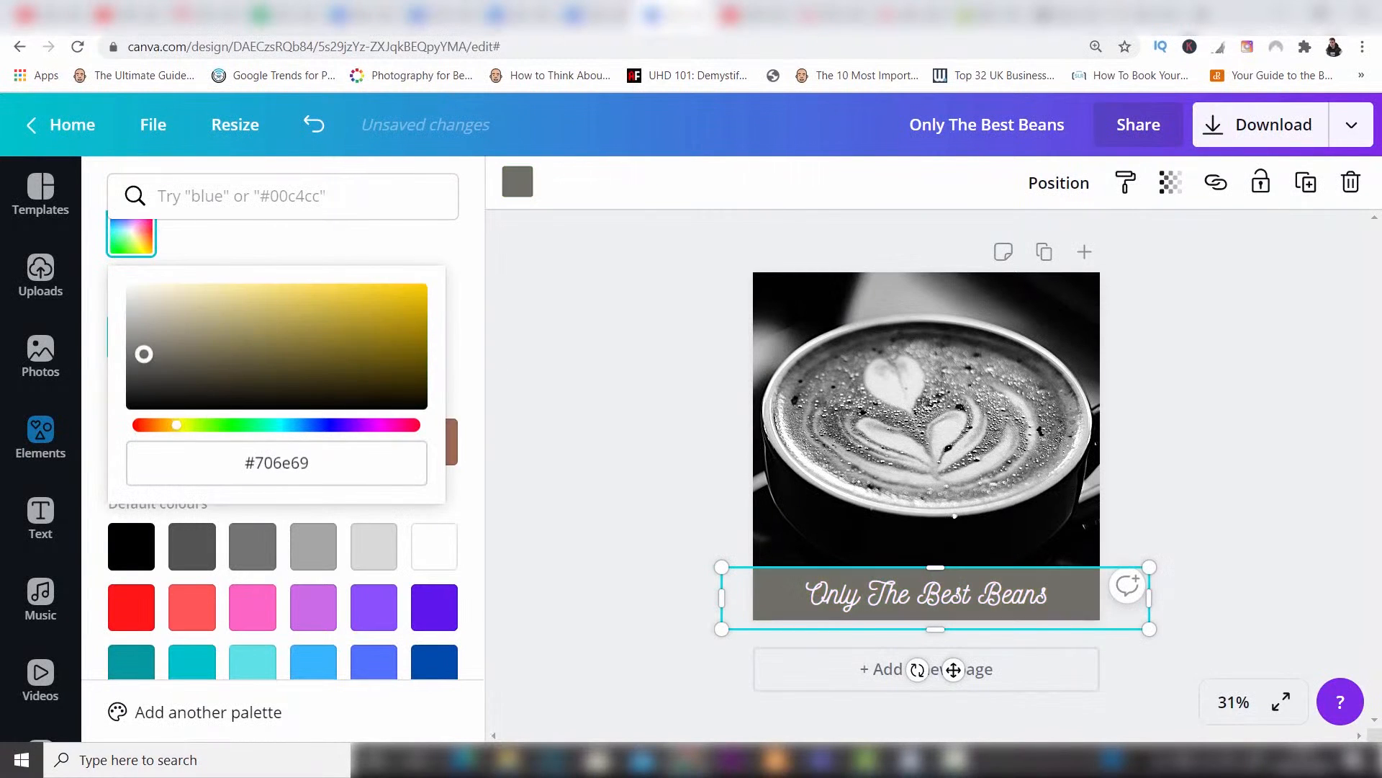
drag(144, 353, 140, 371)
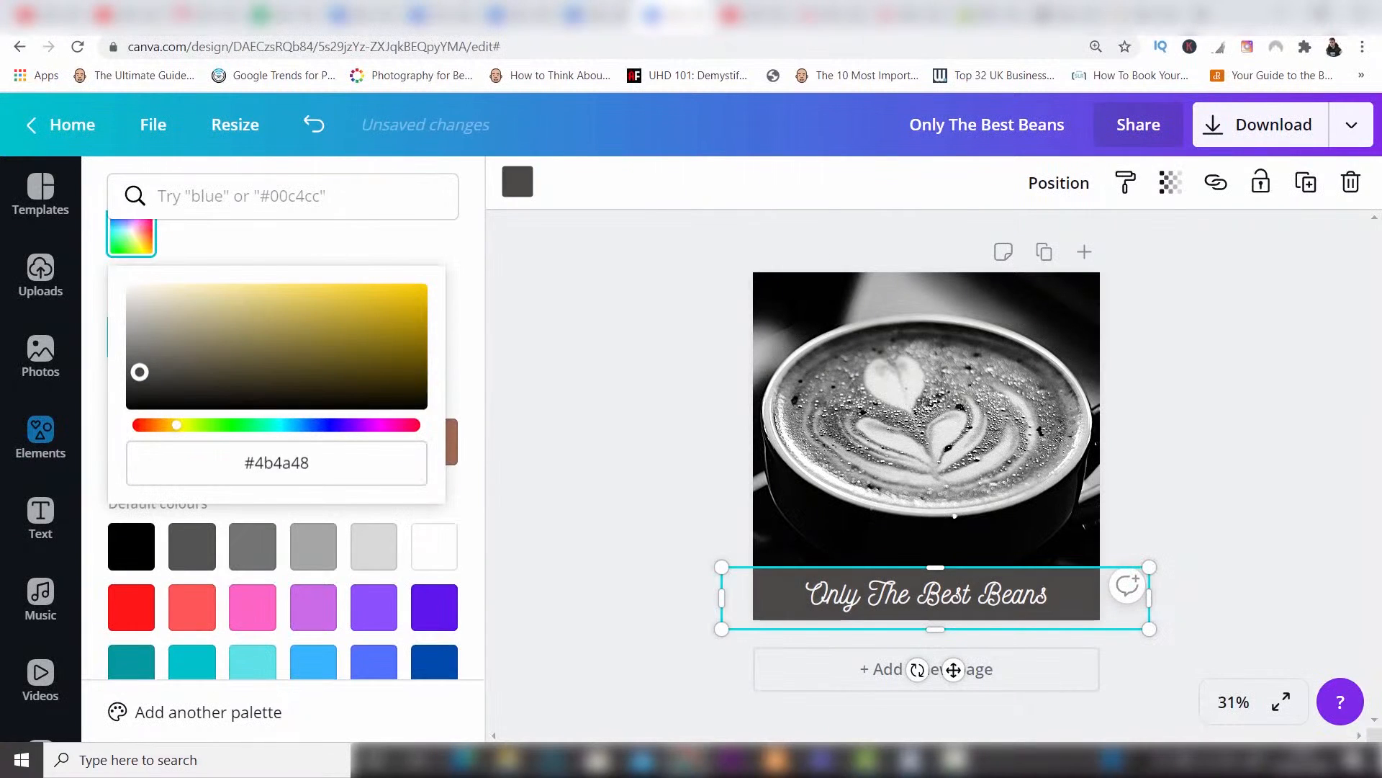
click(536, 315)
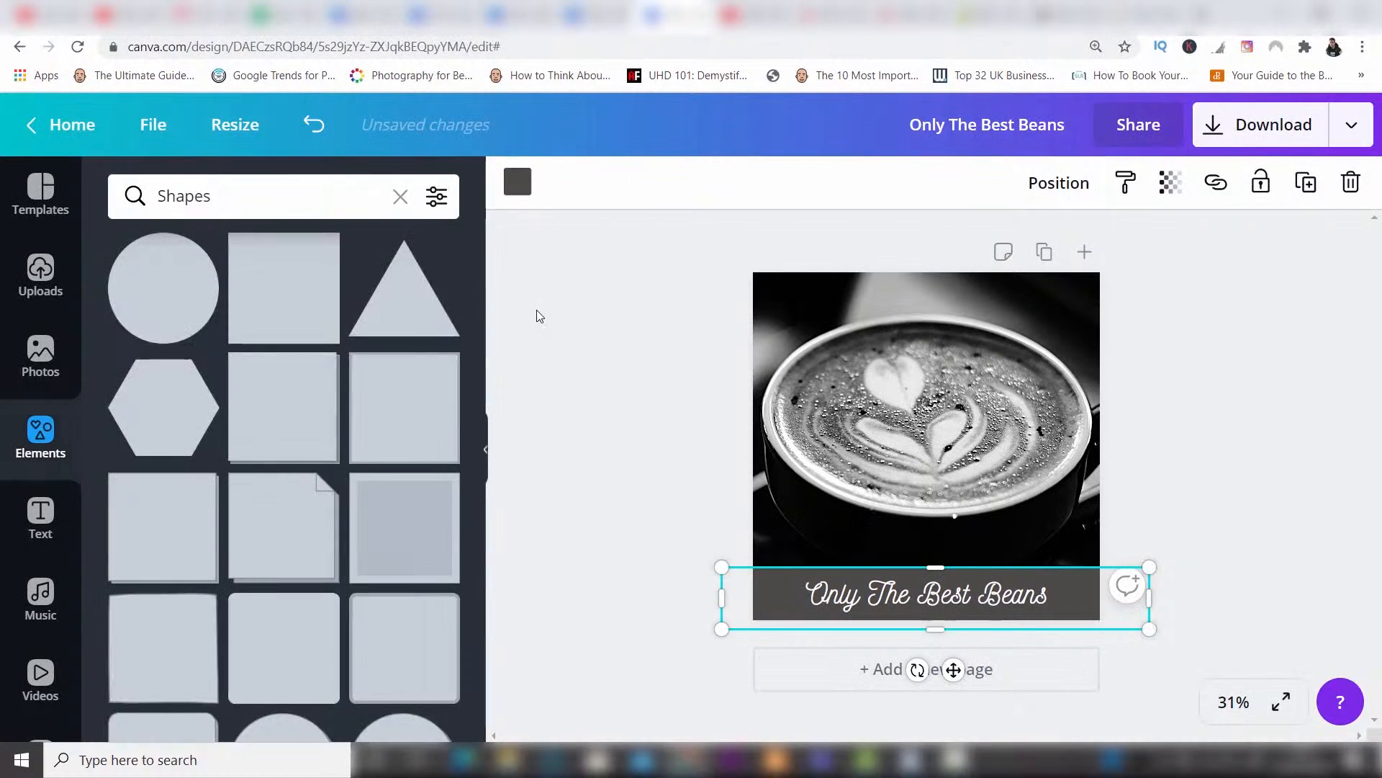
click(1211, 503)
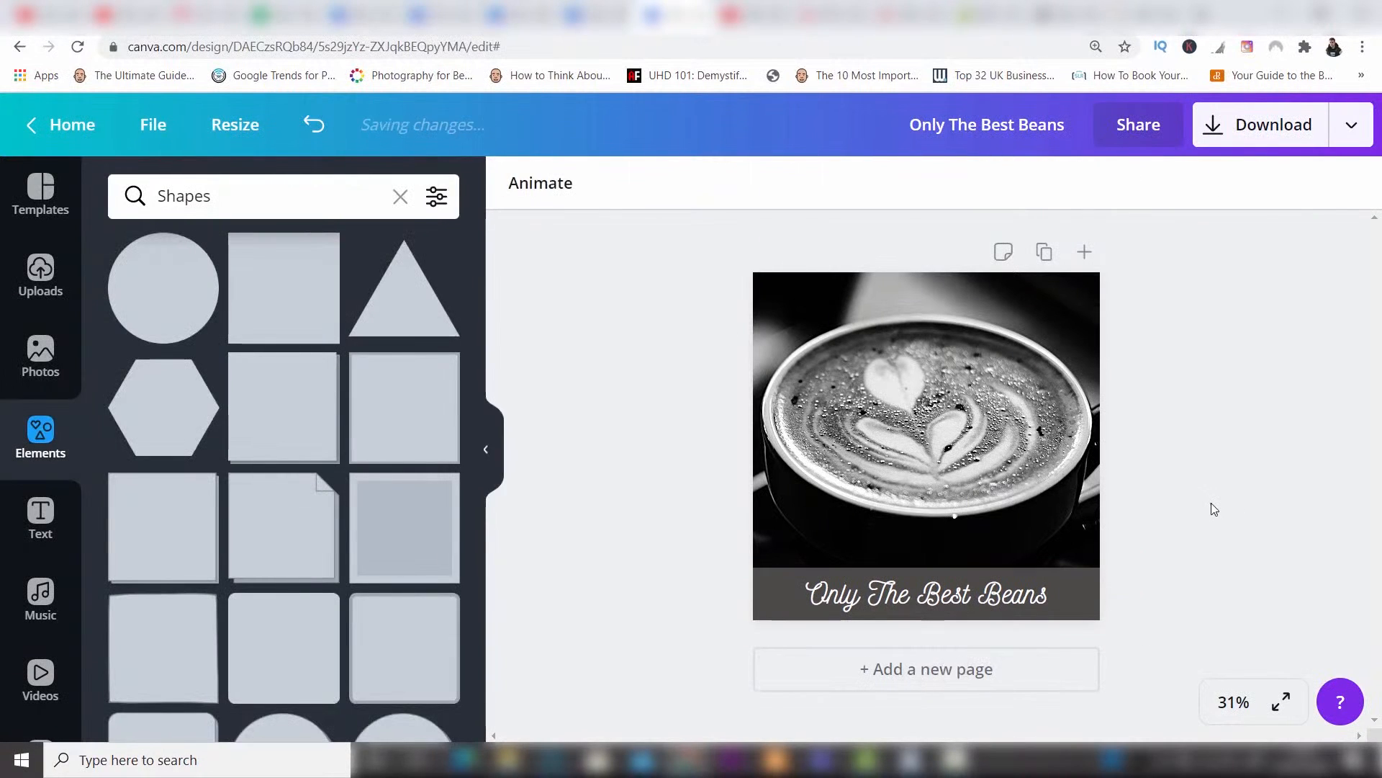
- Set the transparency of the dark grey banner to 73
click(1101, 585)
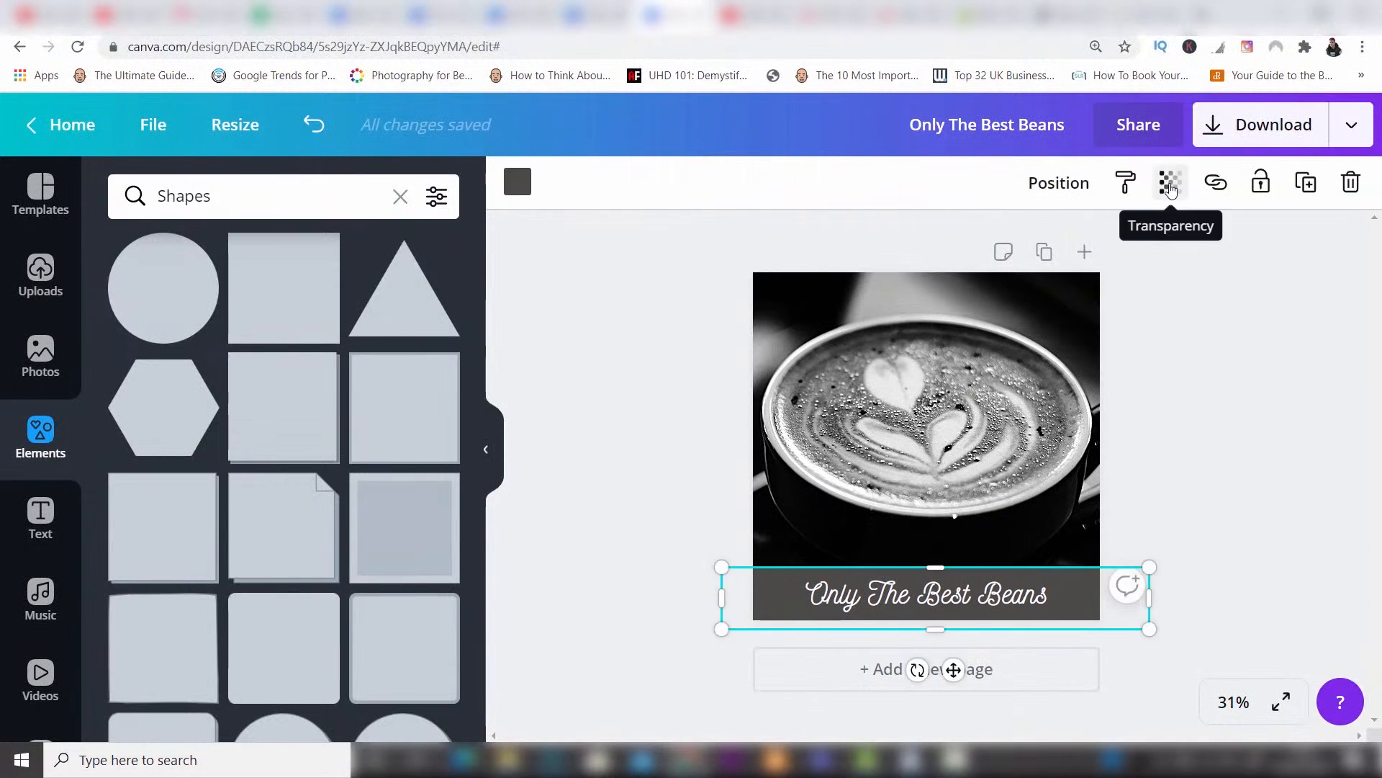
click(1170, 184)
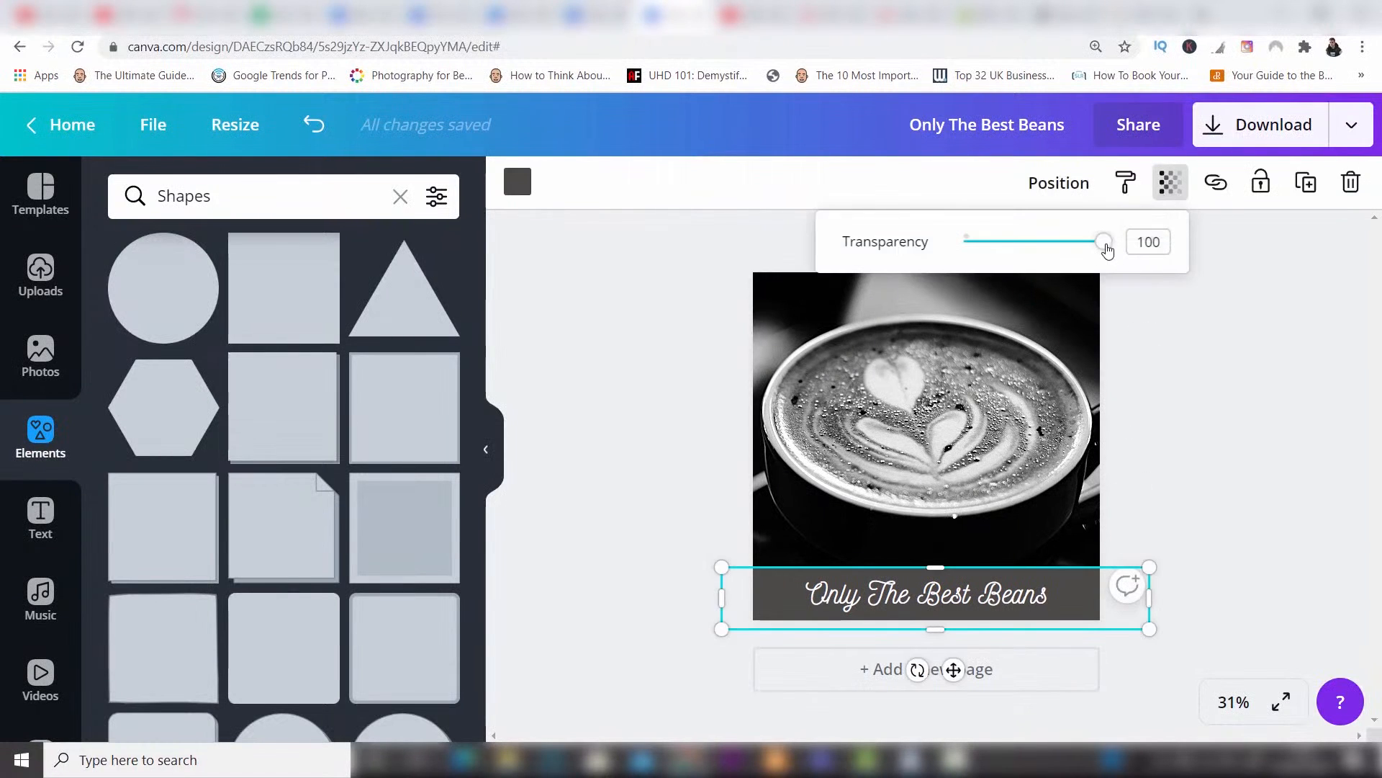
drag(1107, 249, 1066, 249)
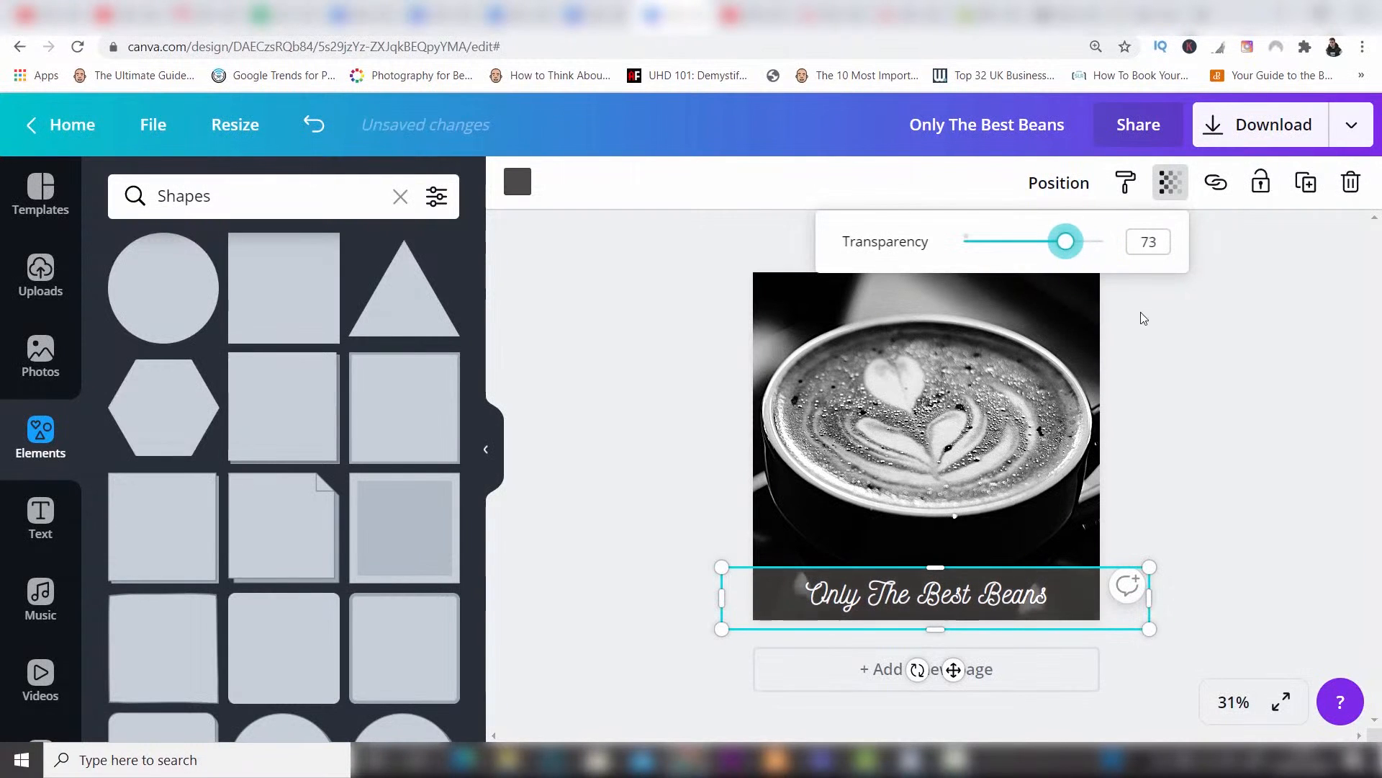
click(1210, 369)
click(1210, 368)
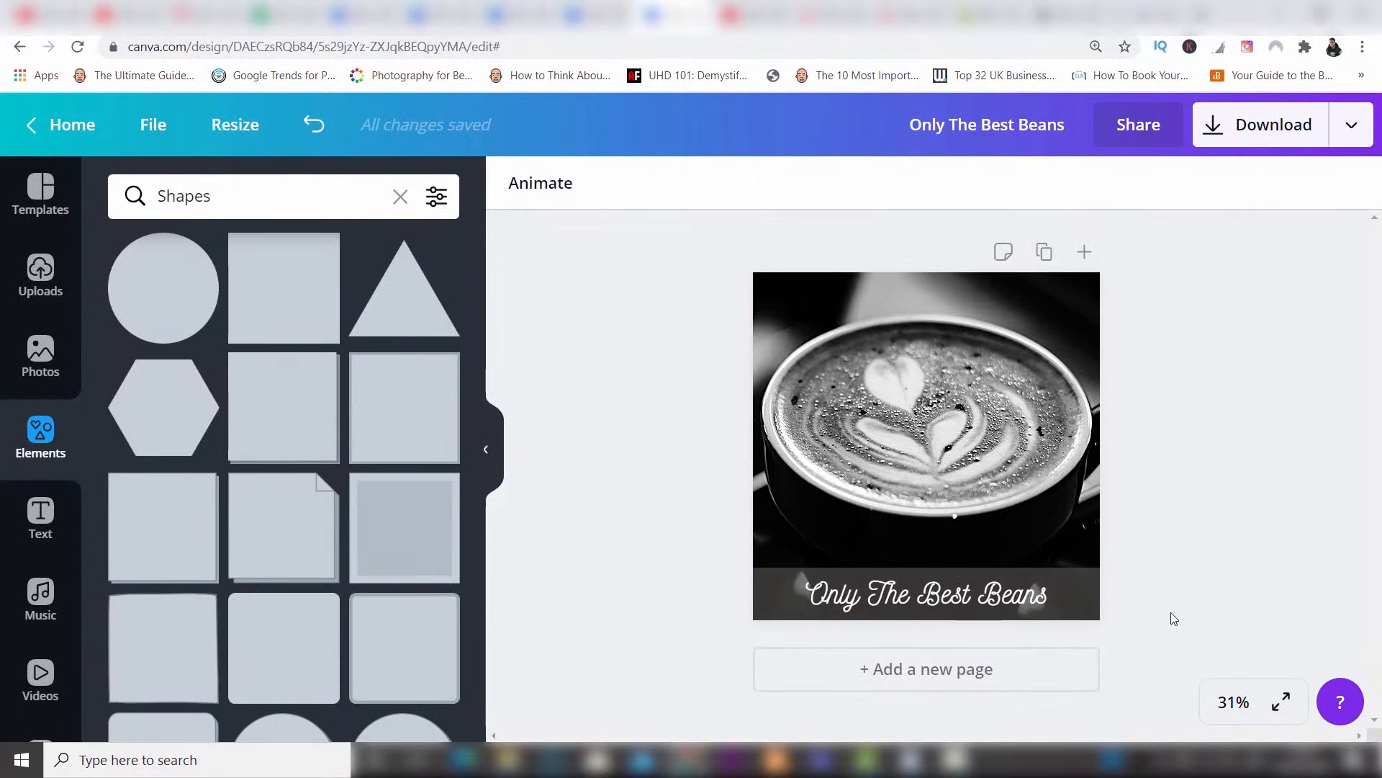
- Recolour the "Only The Best Beans" text with a custom golden yellow, about #d6c420
click(1010, 604)
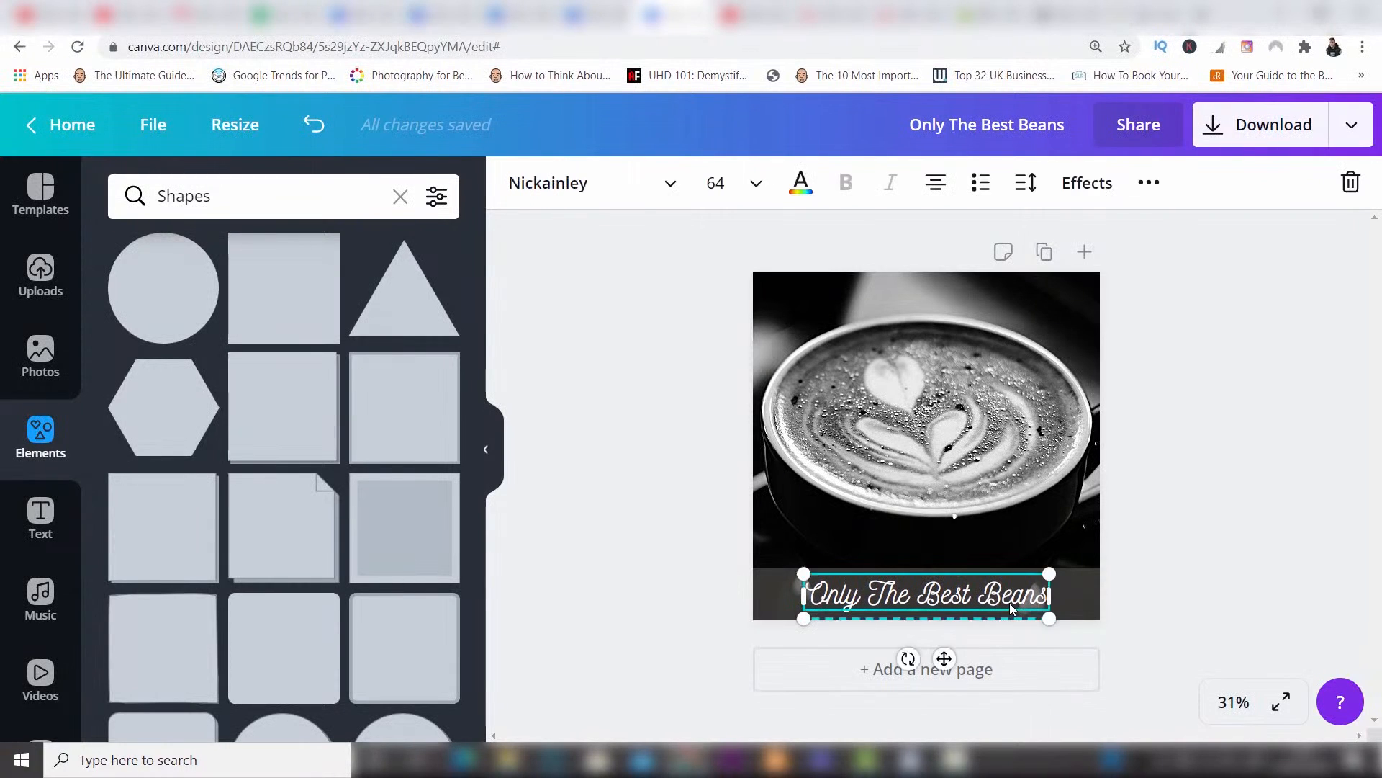
click(799, 186)
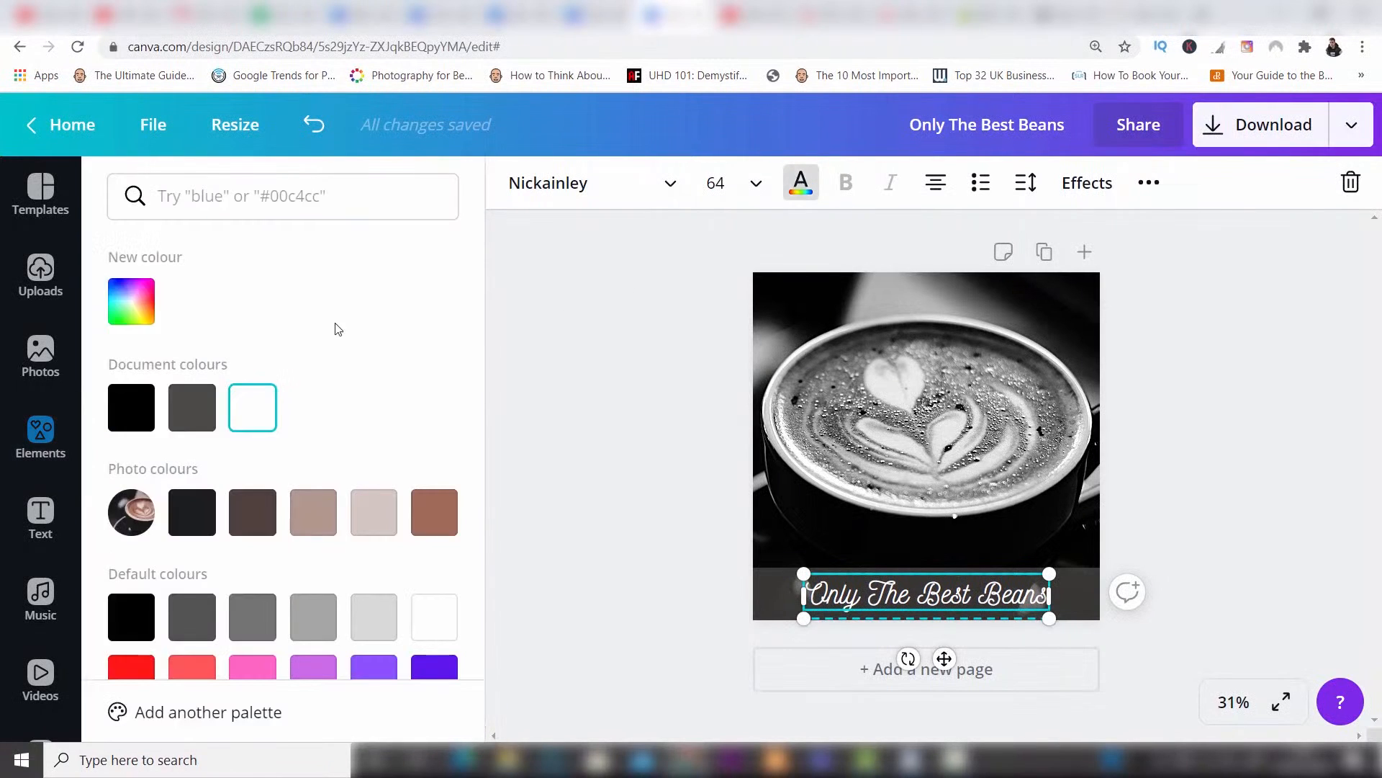
click(153, 301)
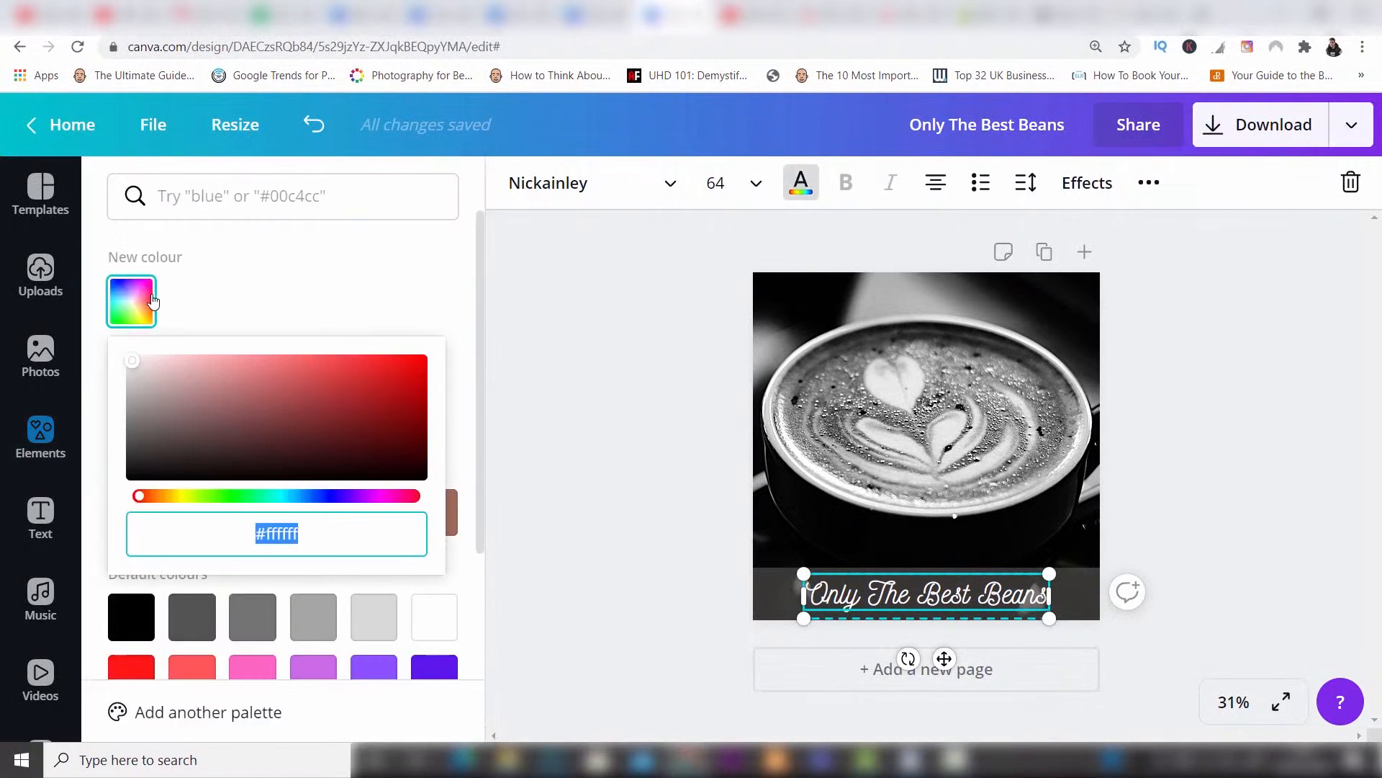
drag(144, 502, 181, 503)
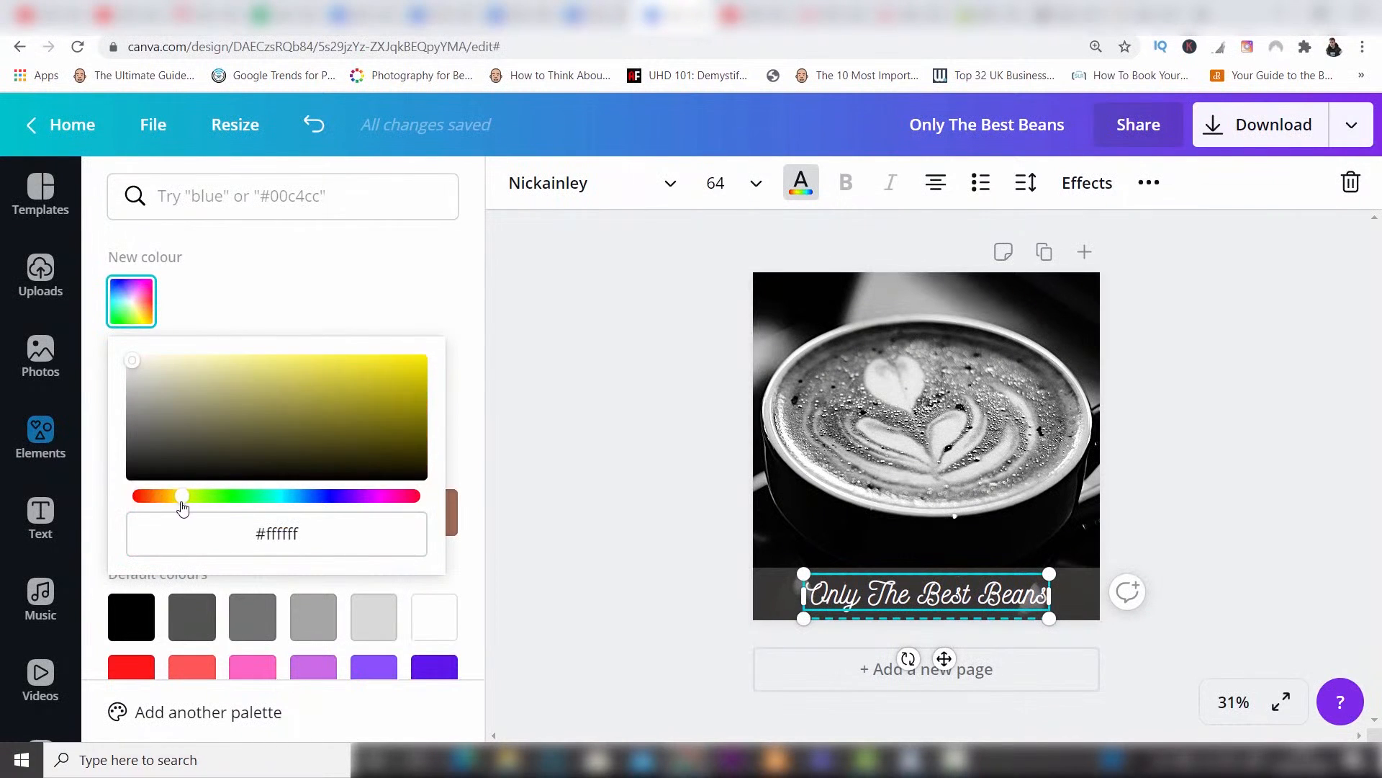
click(362, 404)
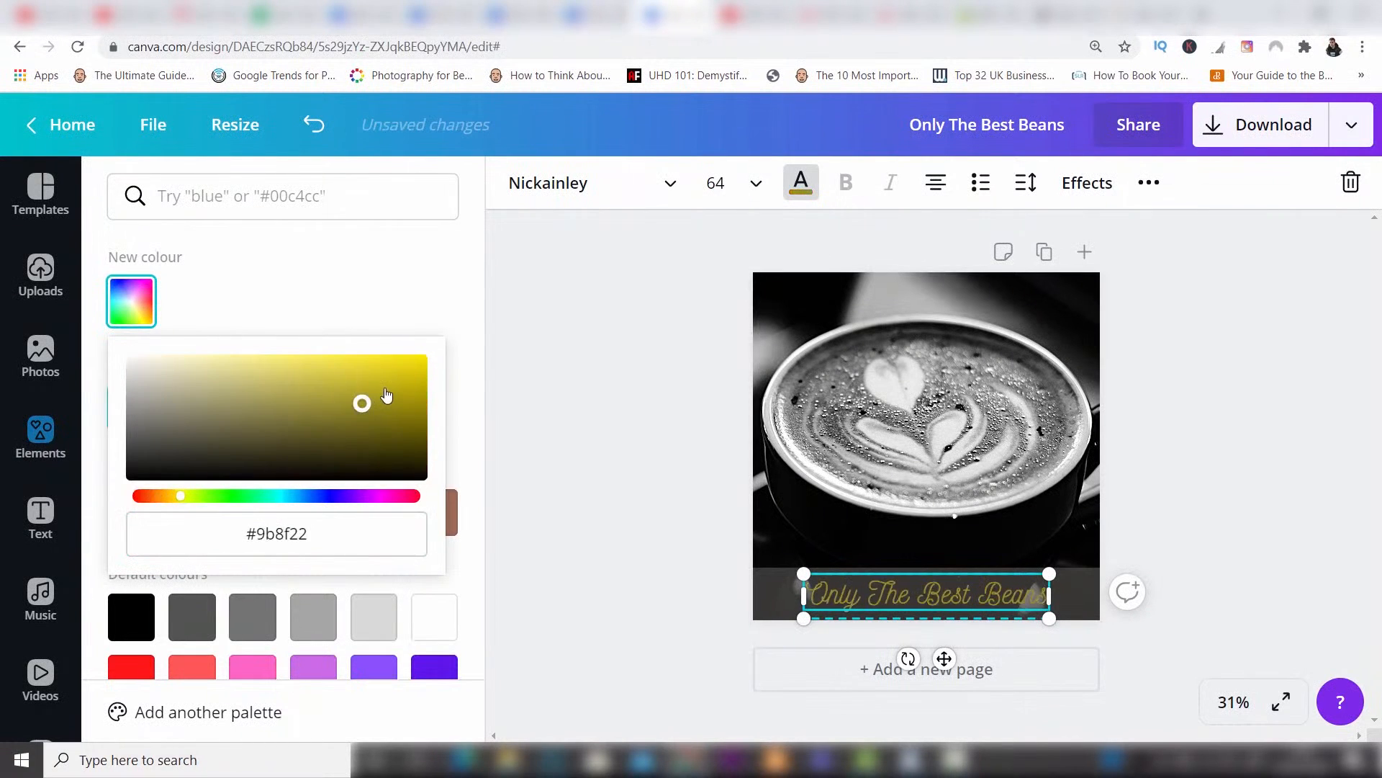
click(383, 382)
click(382, 374)
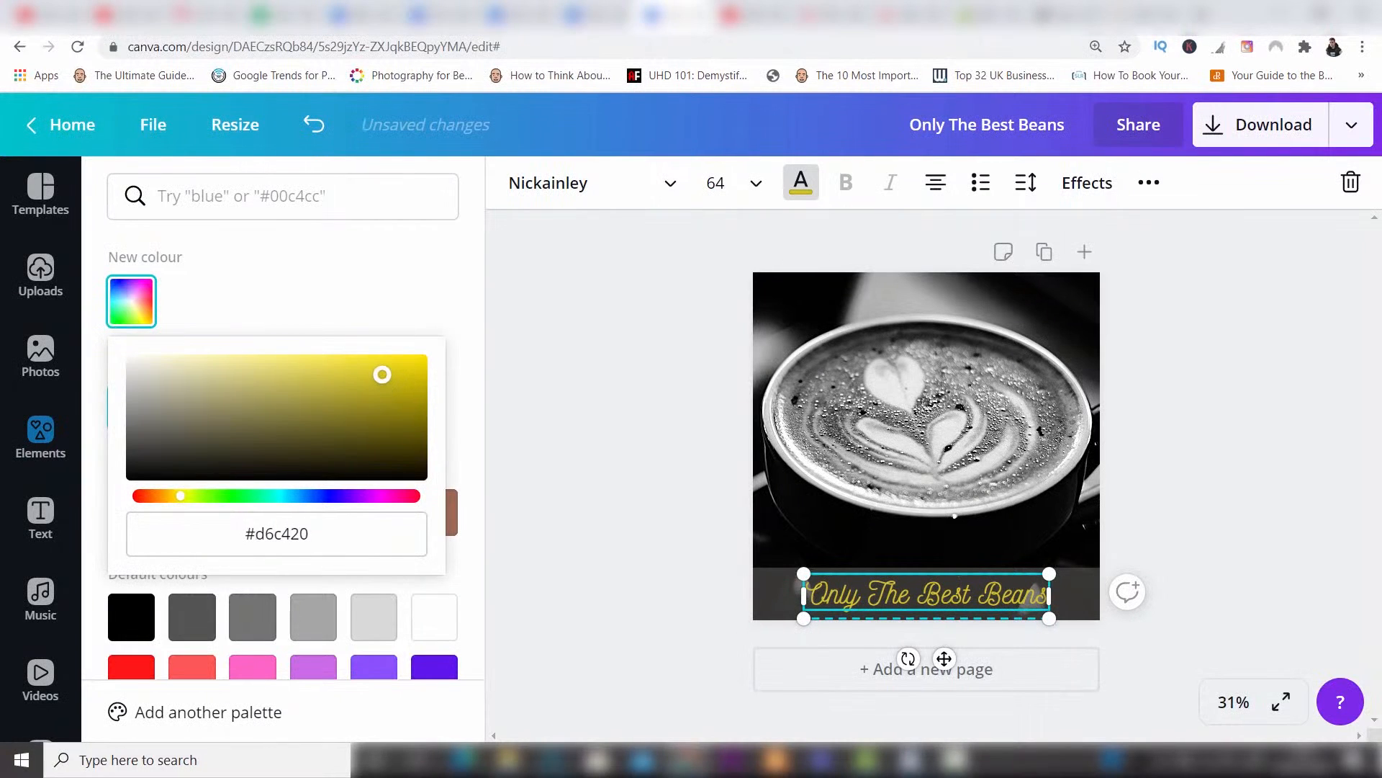
click(384, 373)
click(1142, 441)
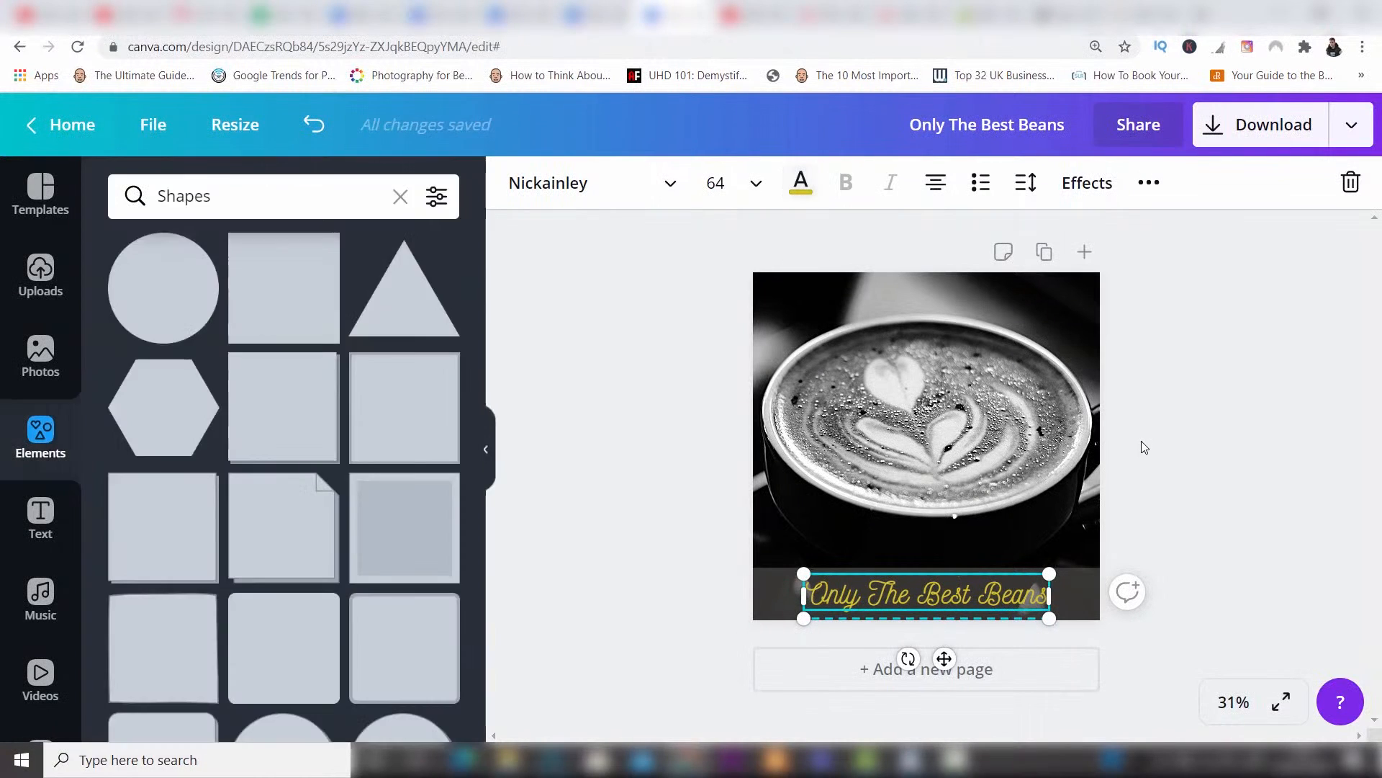
click(1142, 441)
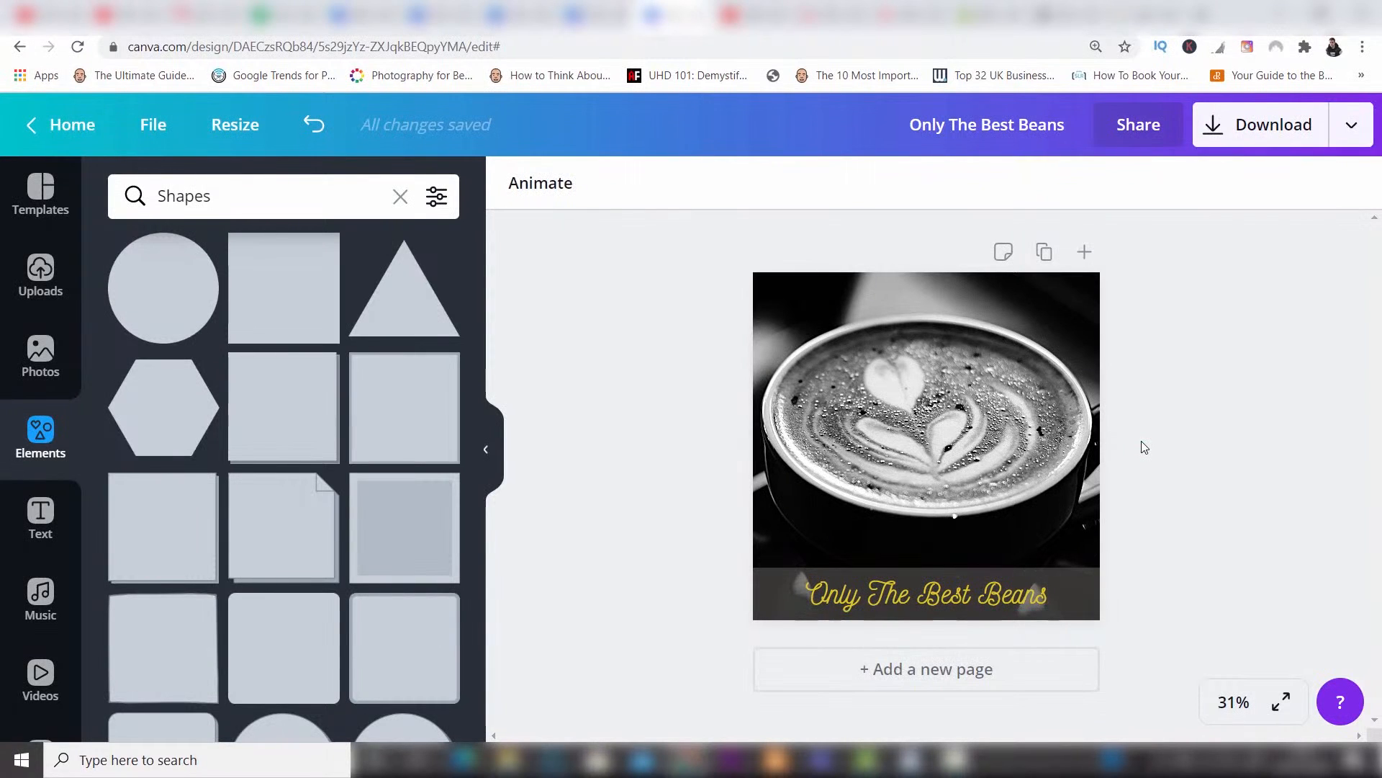
click(1023, 604)
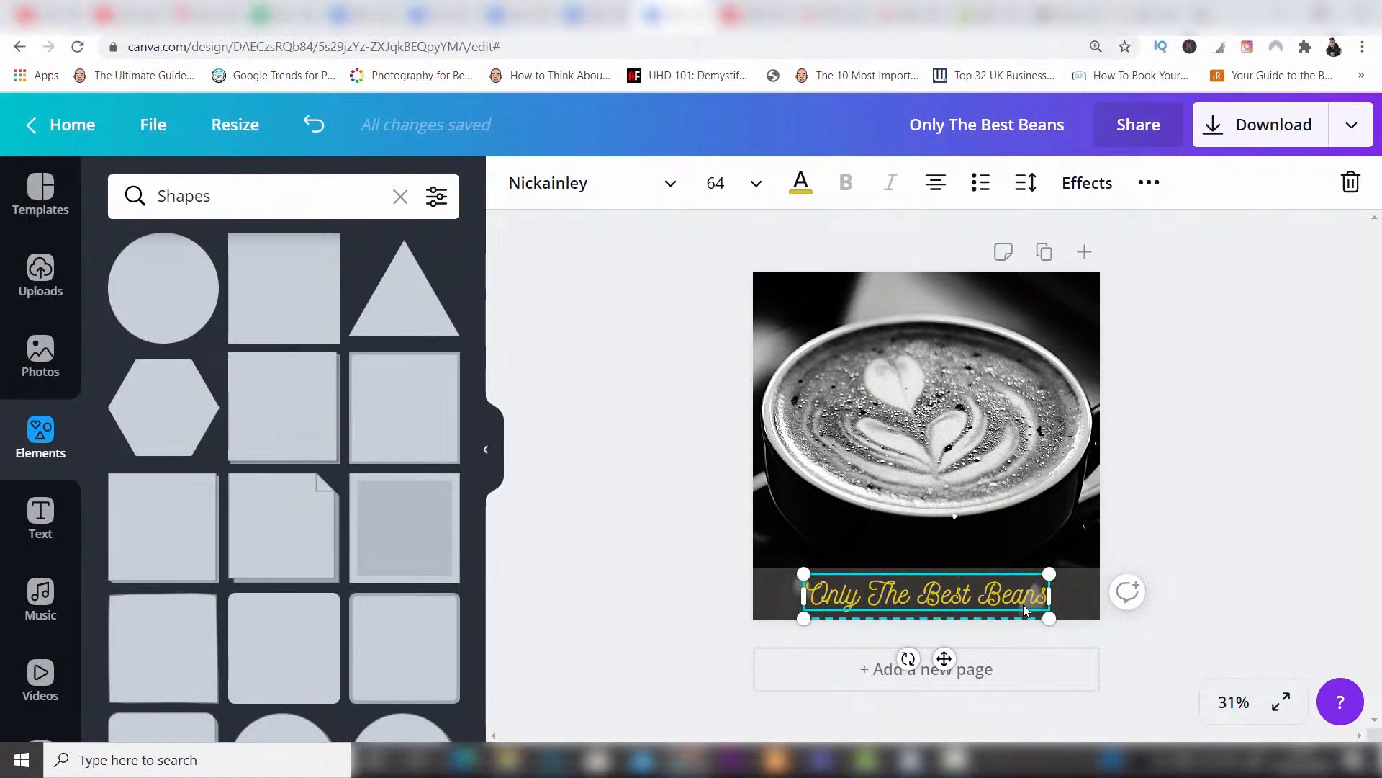
click(1202, 488)
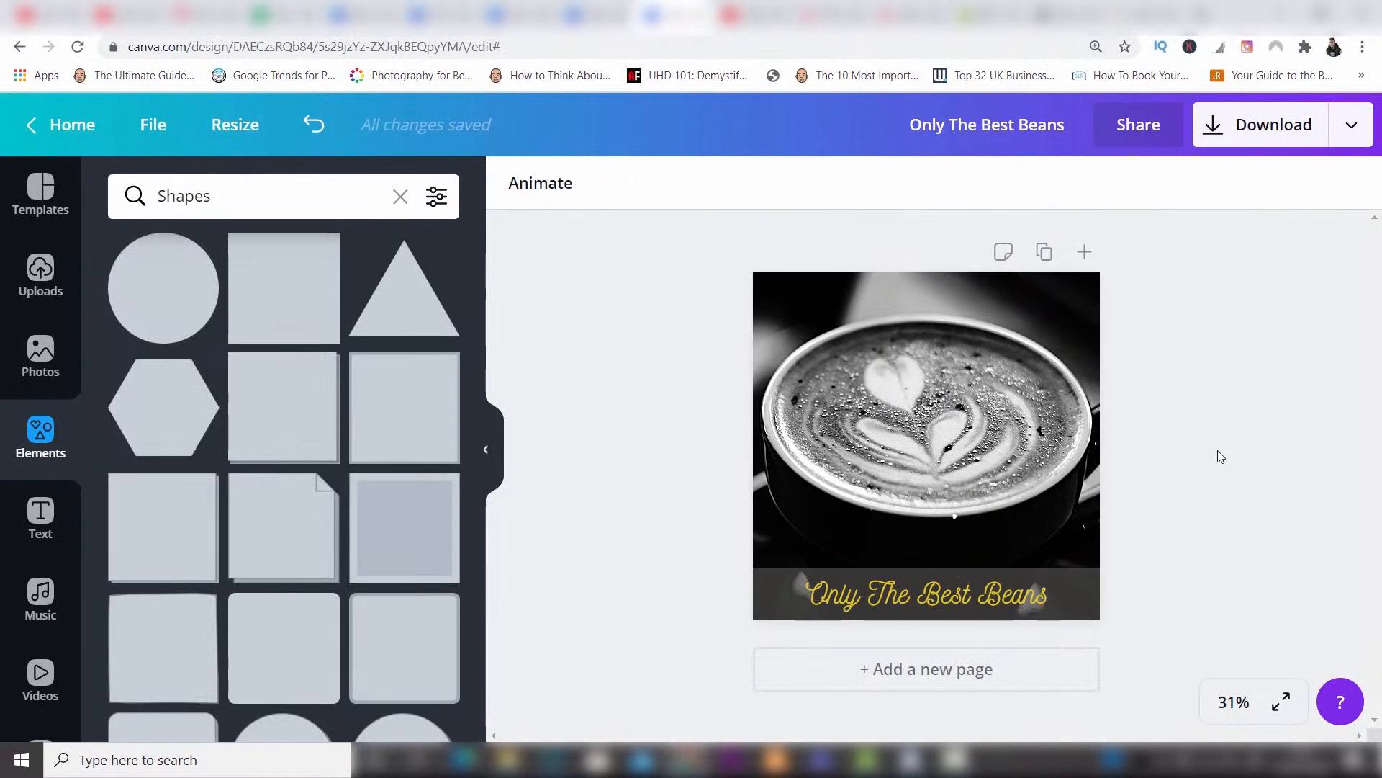
click(1037, 393)
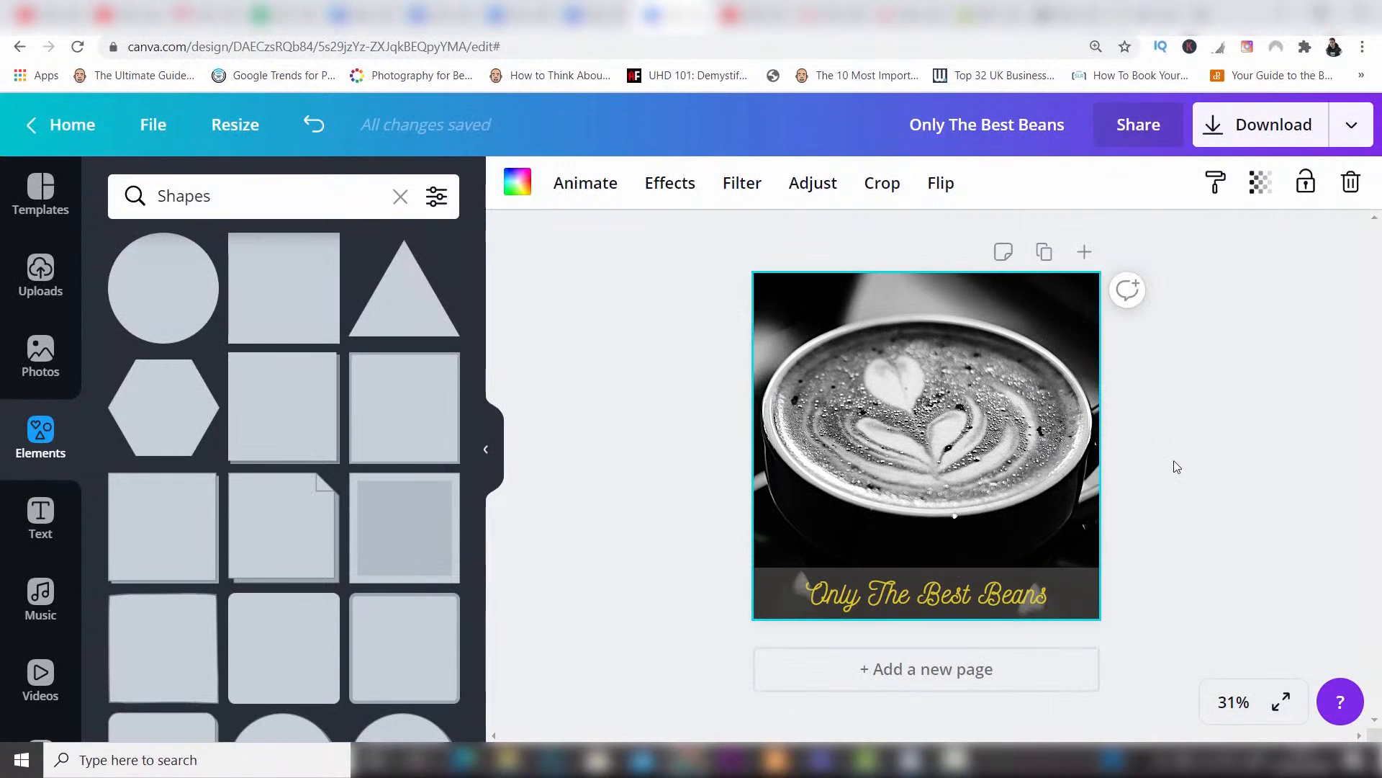
- Bring the grey banner forwards over the text and send it backwards behind the text again
click(1085, 578)
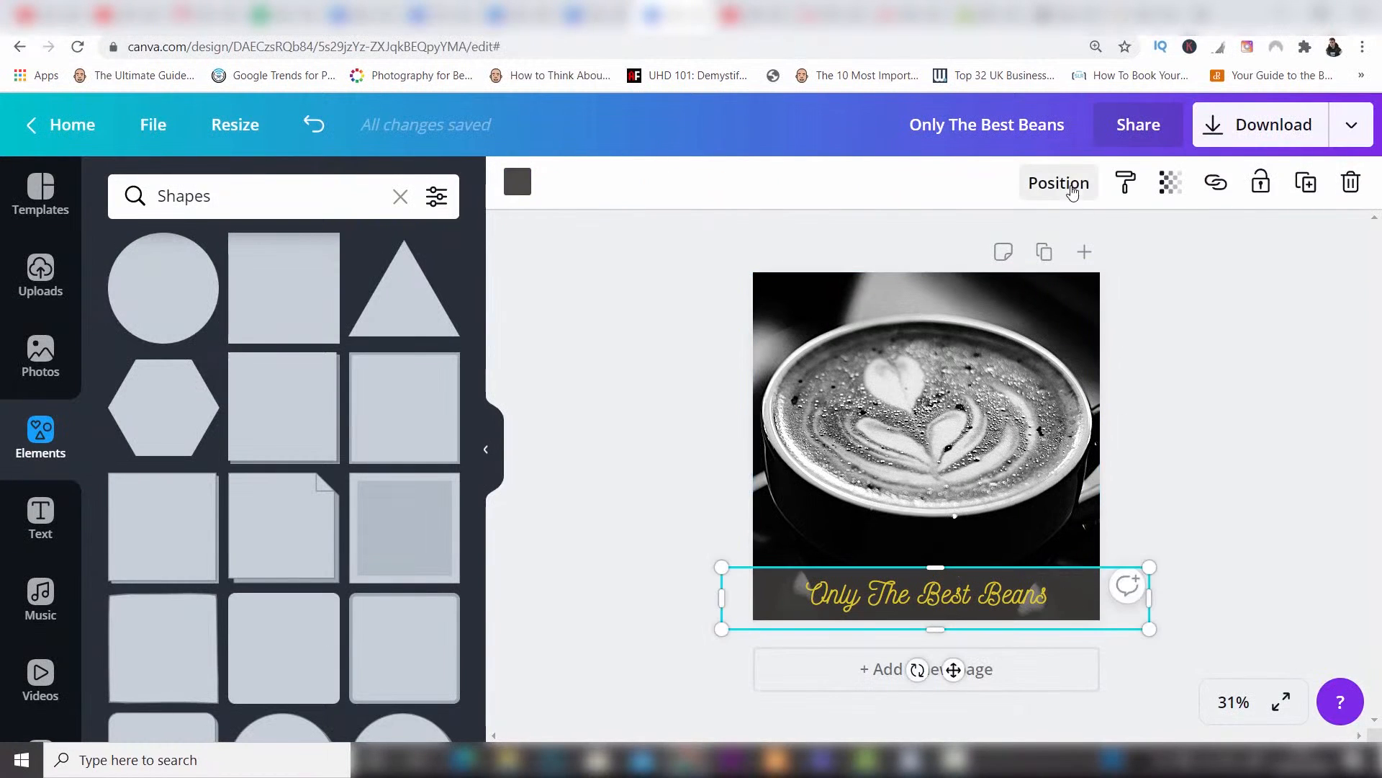
click(1072, 188)
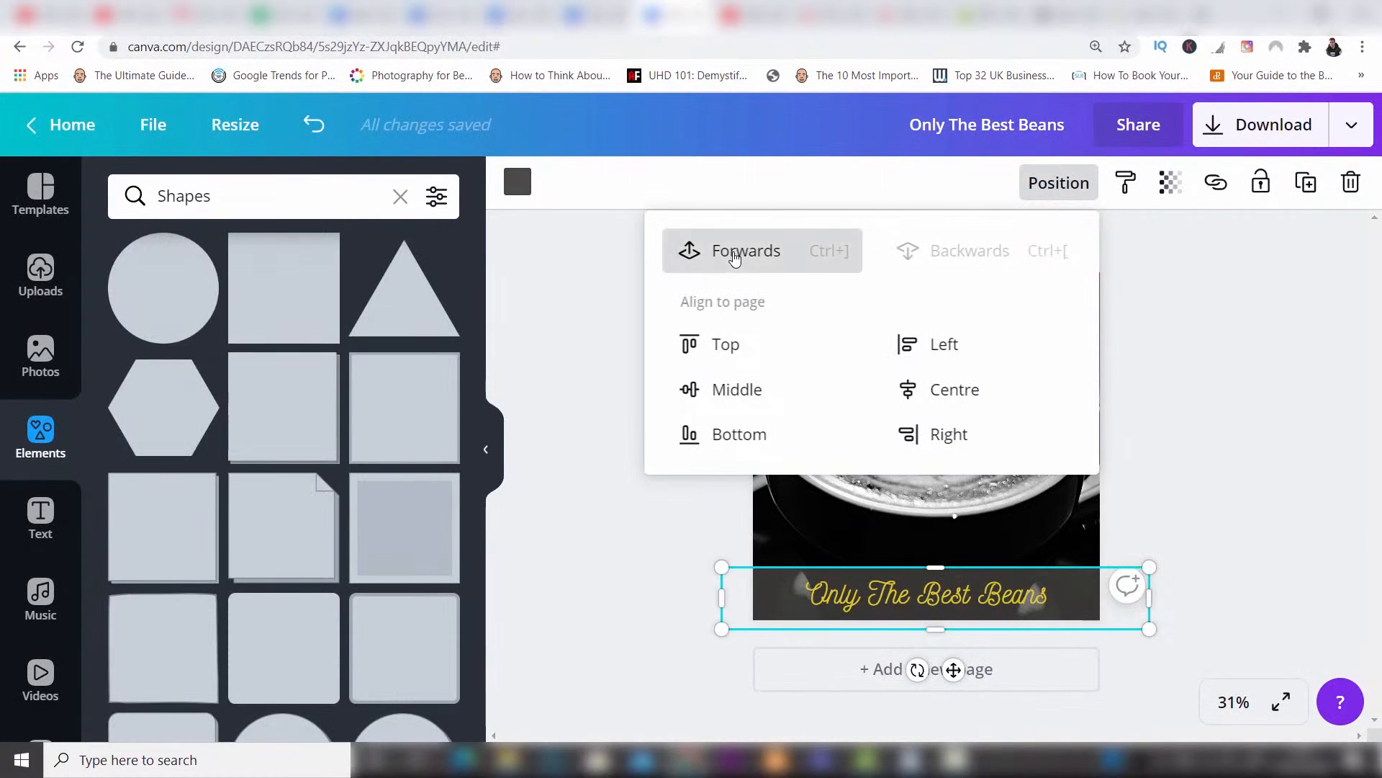
click(735, 259)
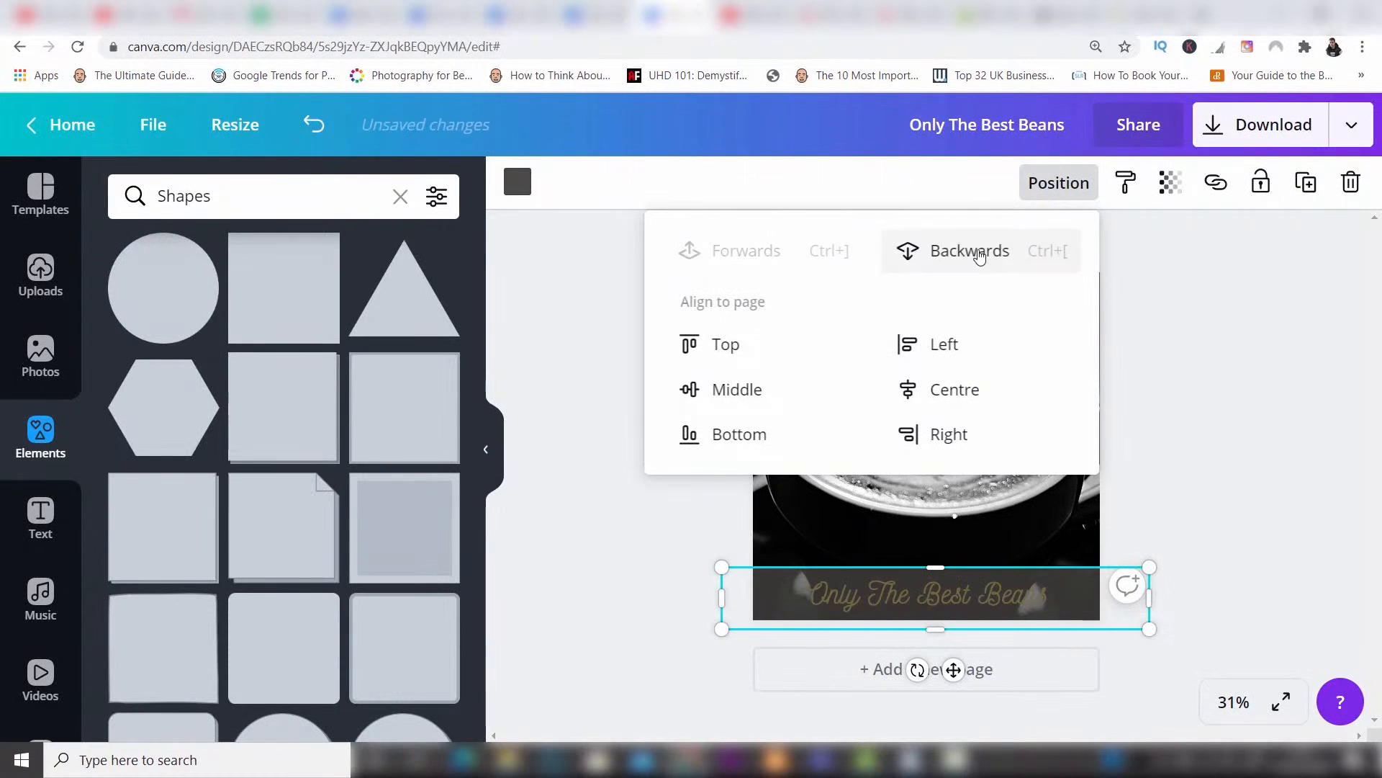
click(982, 254)
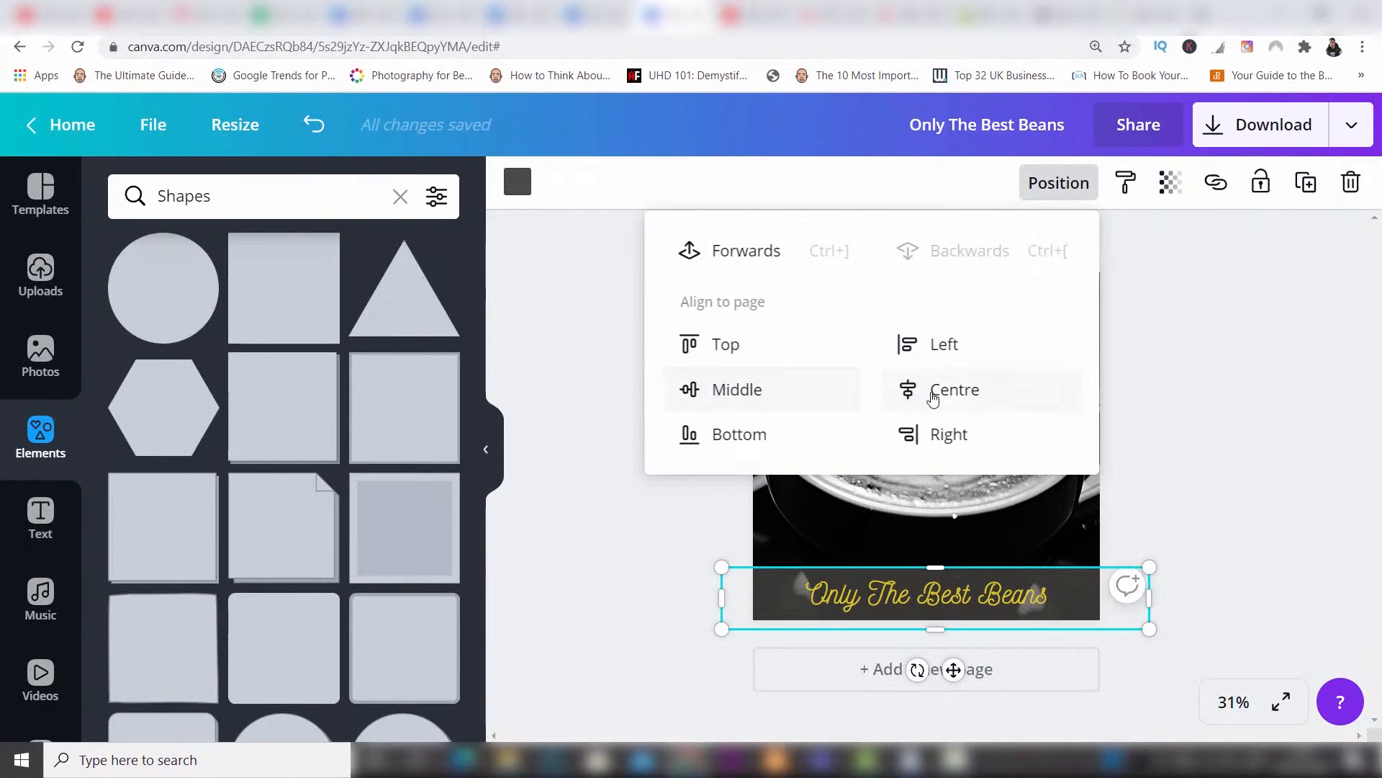
click(1178, 315)
click(1177, 314)
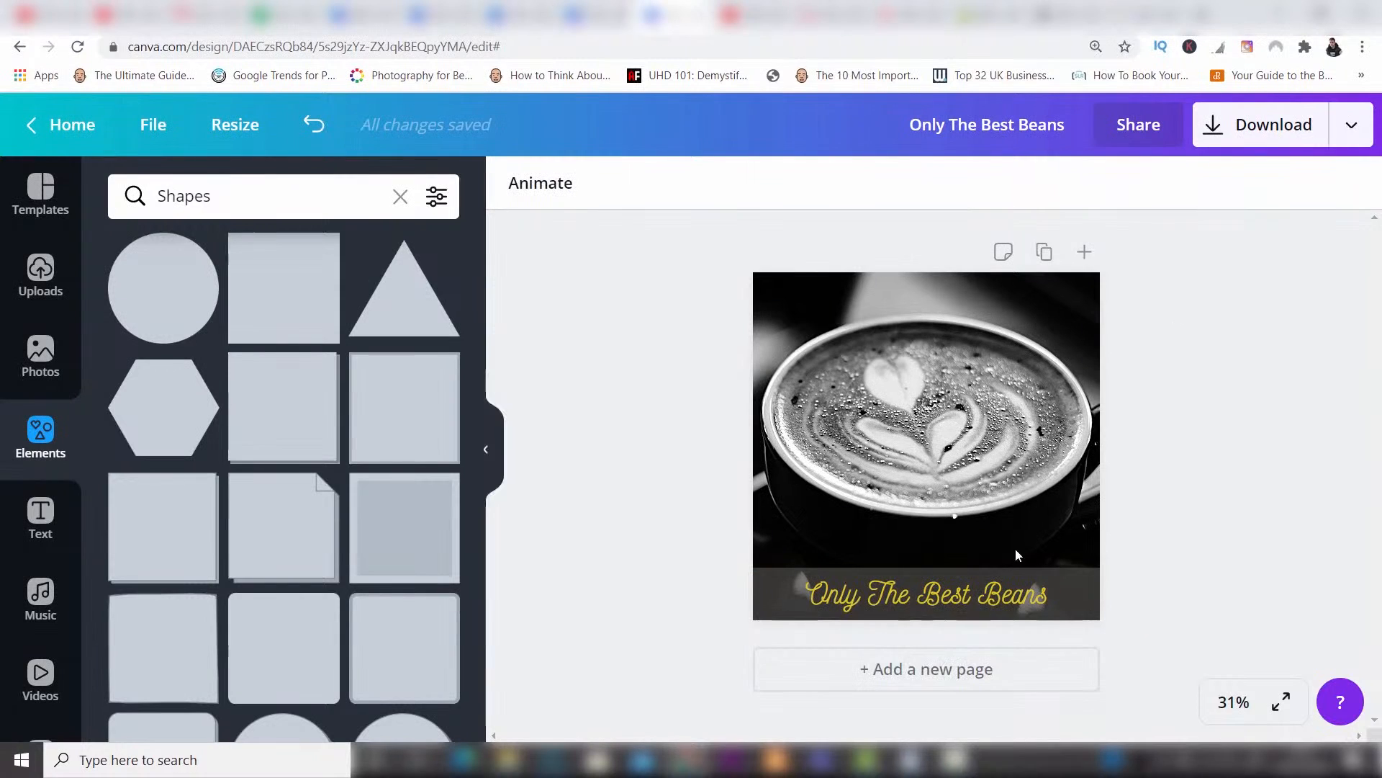
- Look over the effects for the "Only The Best Beans" text and set its letter spacing to 6
click(974, 593)
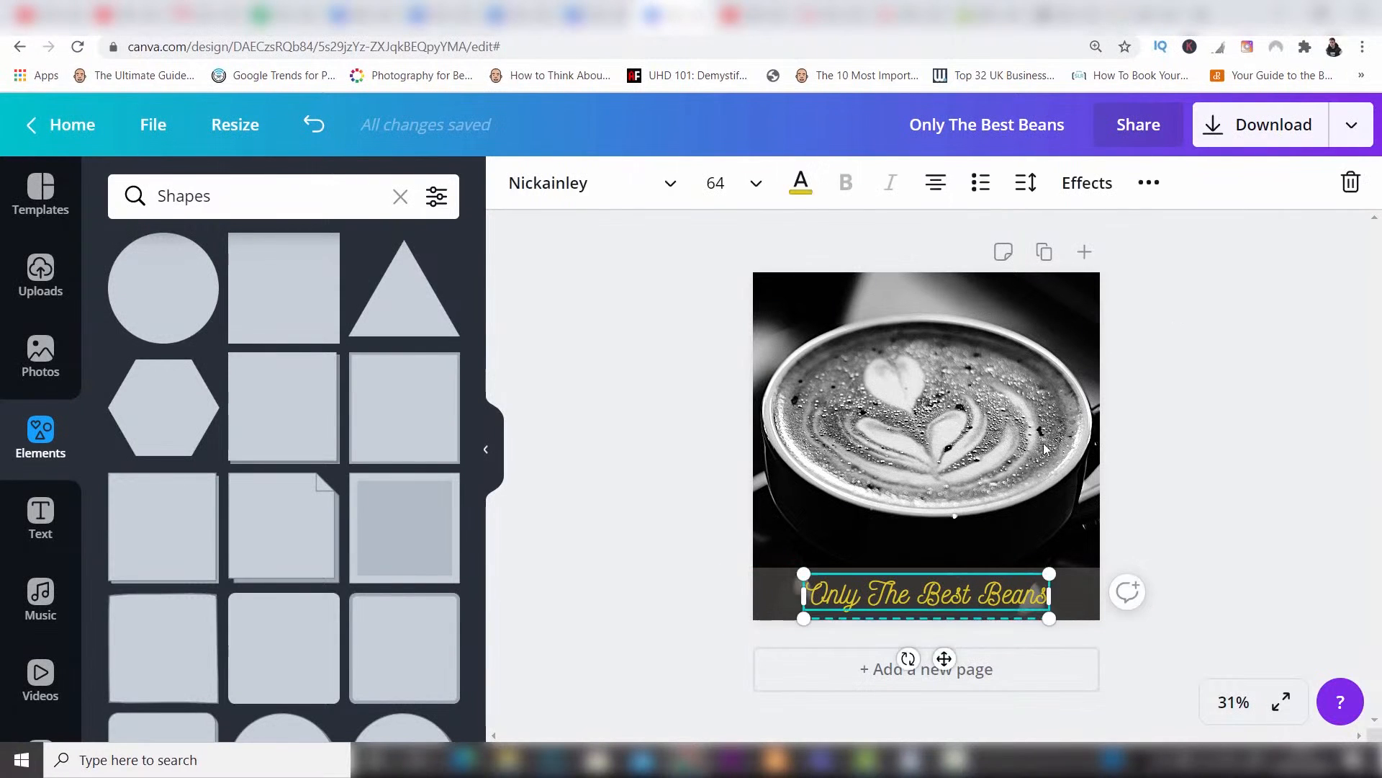
click(1088, 184)
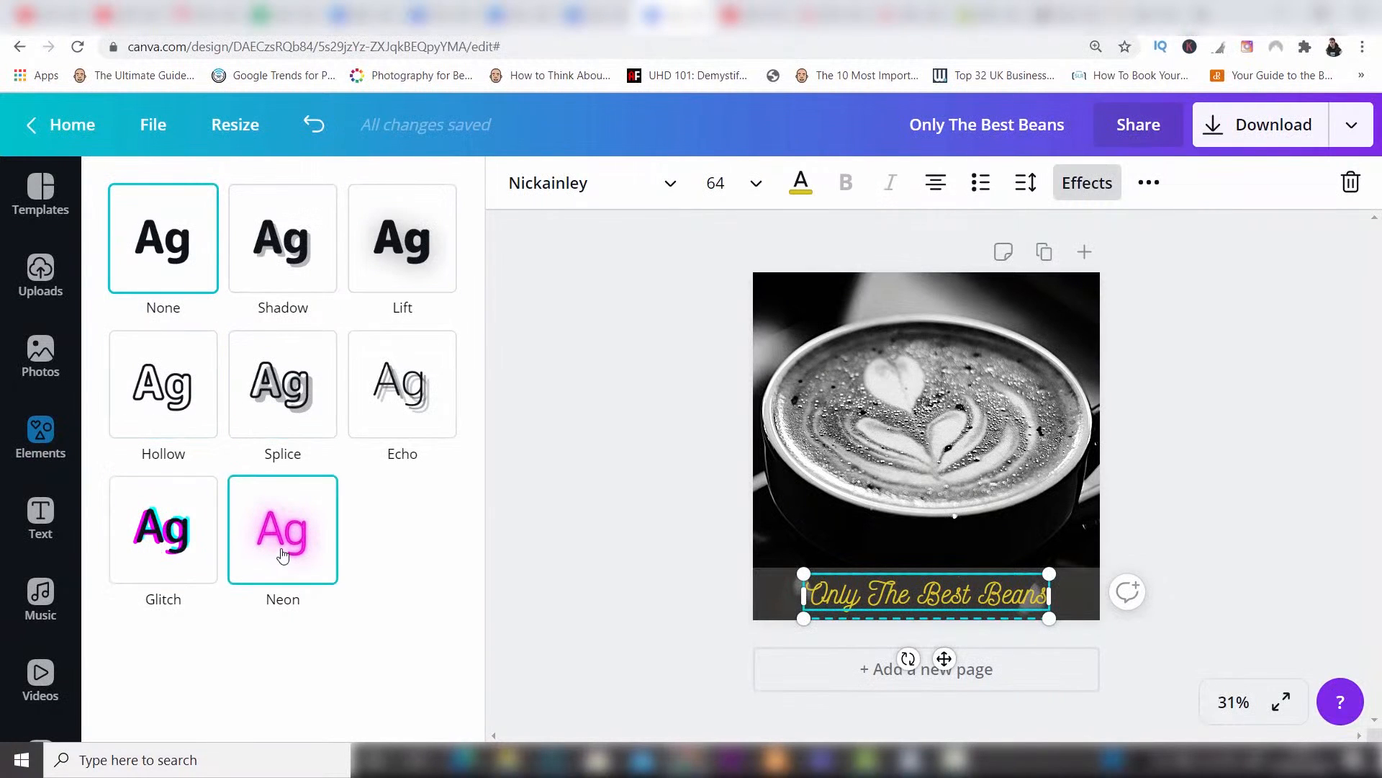
click(1026, 198)
mouse_move(1172, 253)
mouse_down()
mouse_move(1201, 252)
mouse_move(1170, 263)
mouse_up()
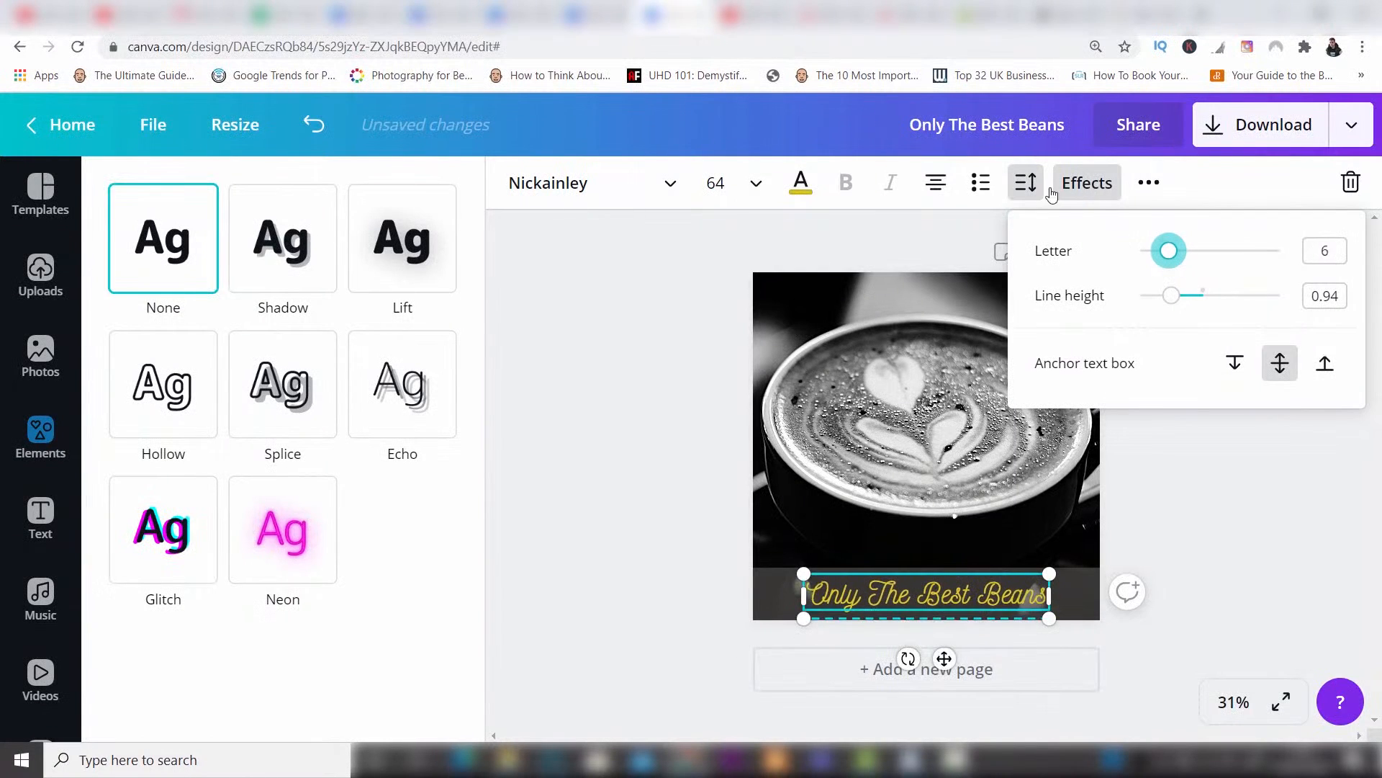
- Try a bulleted list on the "Only The Best Beans" text, undo it, and view the additional text options
click(980, 185)
key(ctrl+z)
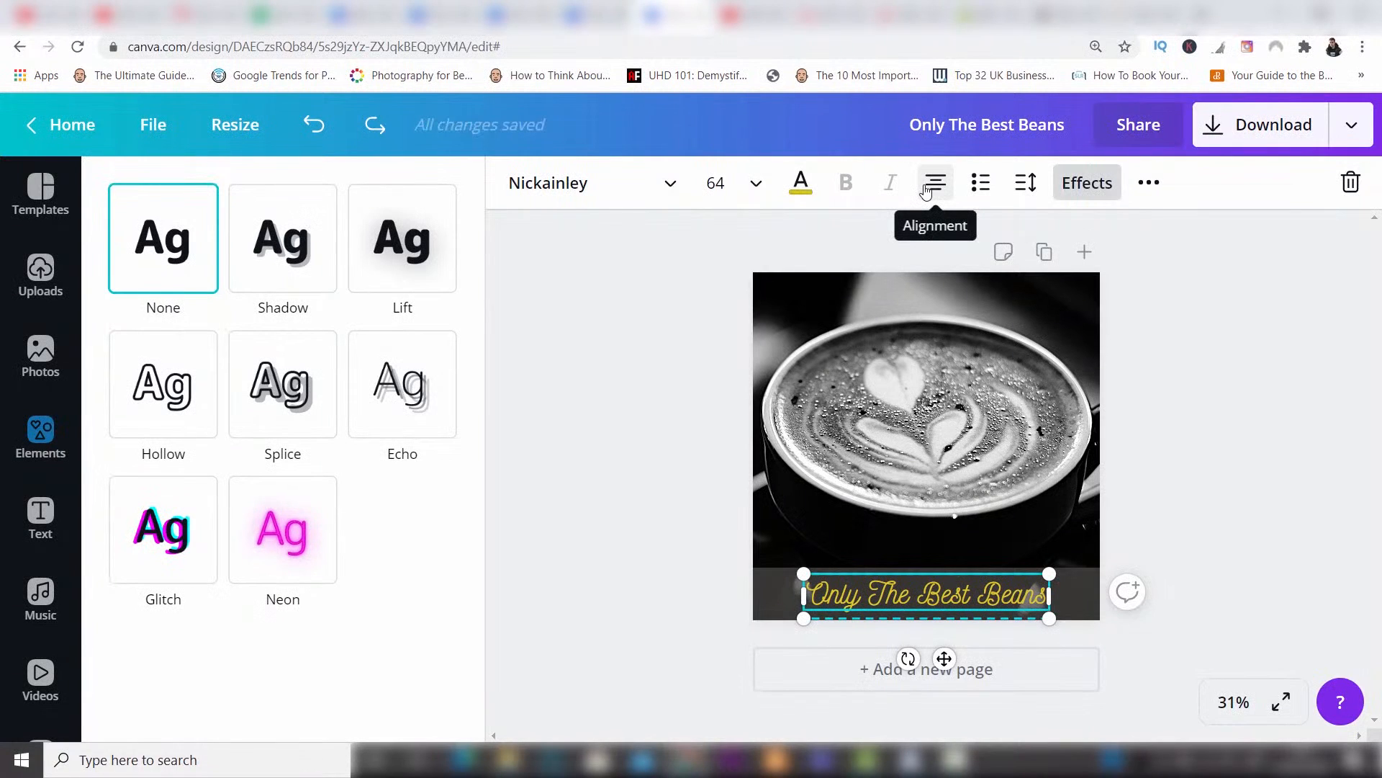
click(1150, 185)
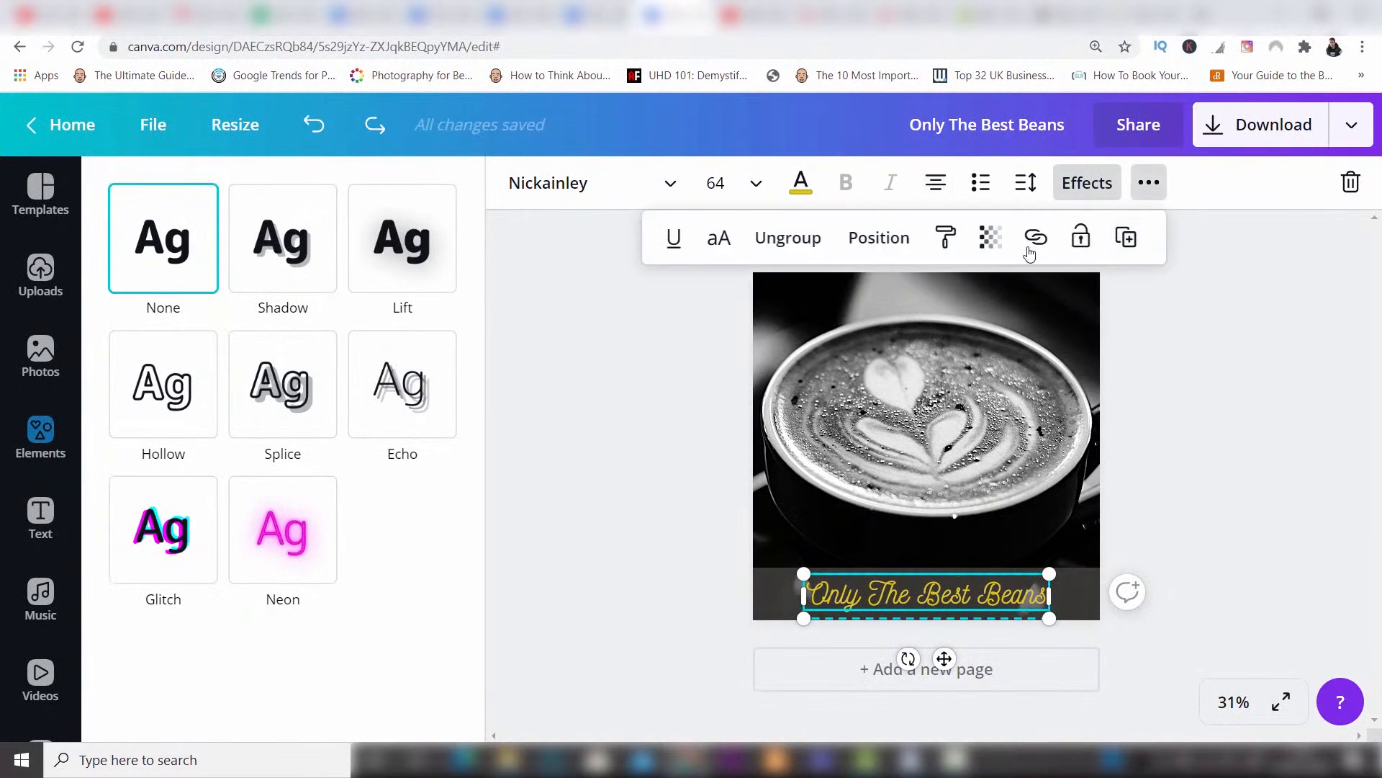
click(1214, 249)
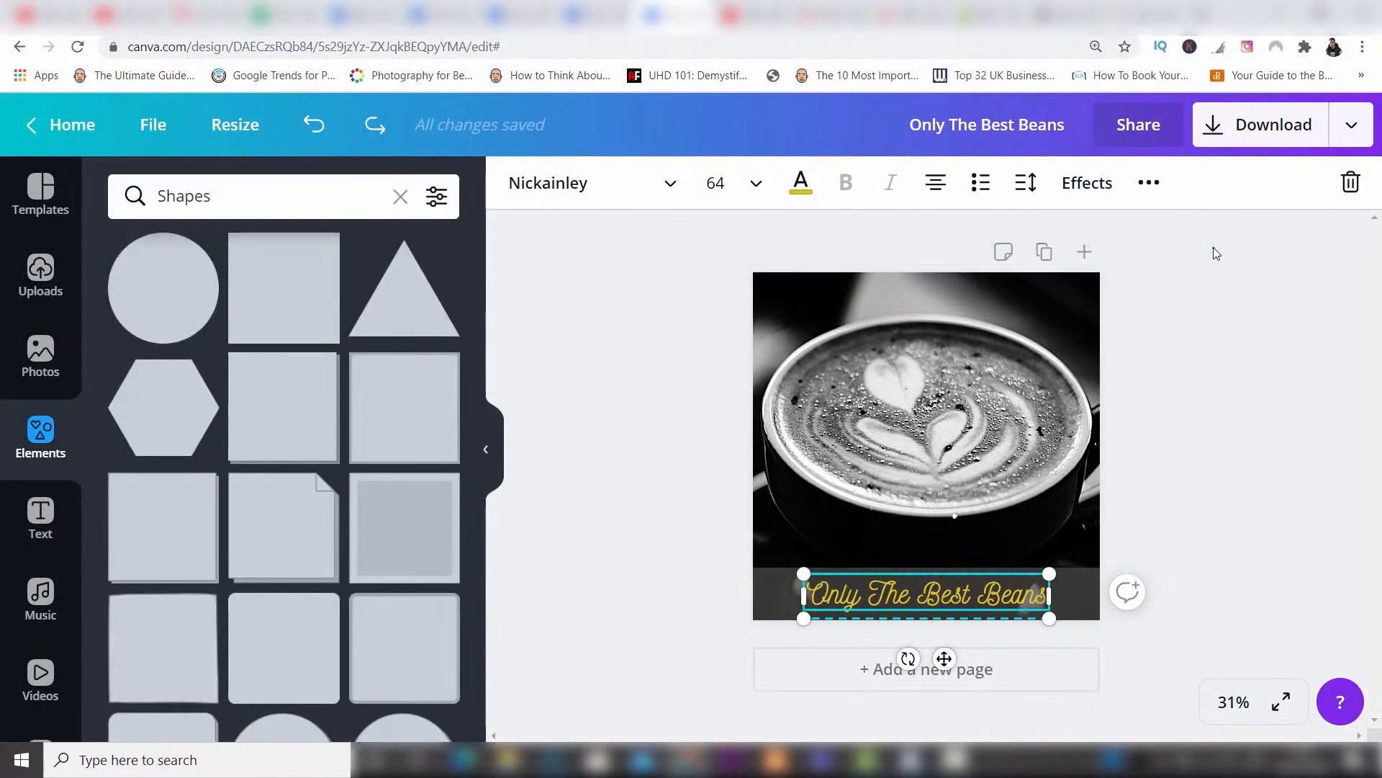
click(1213, 252)
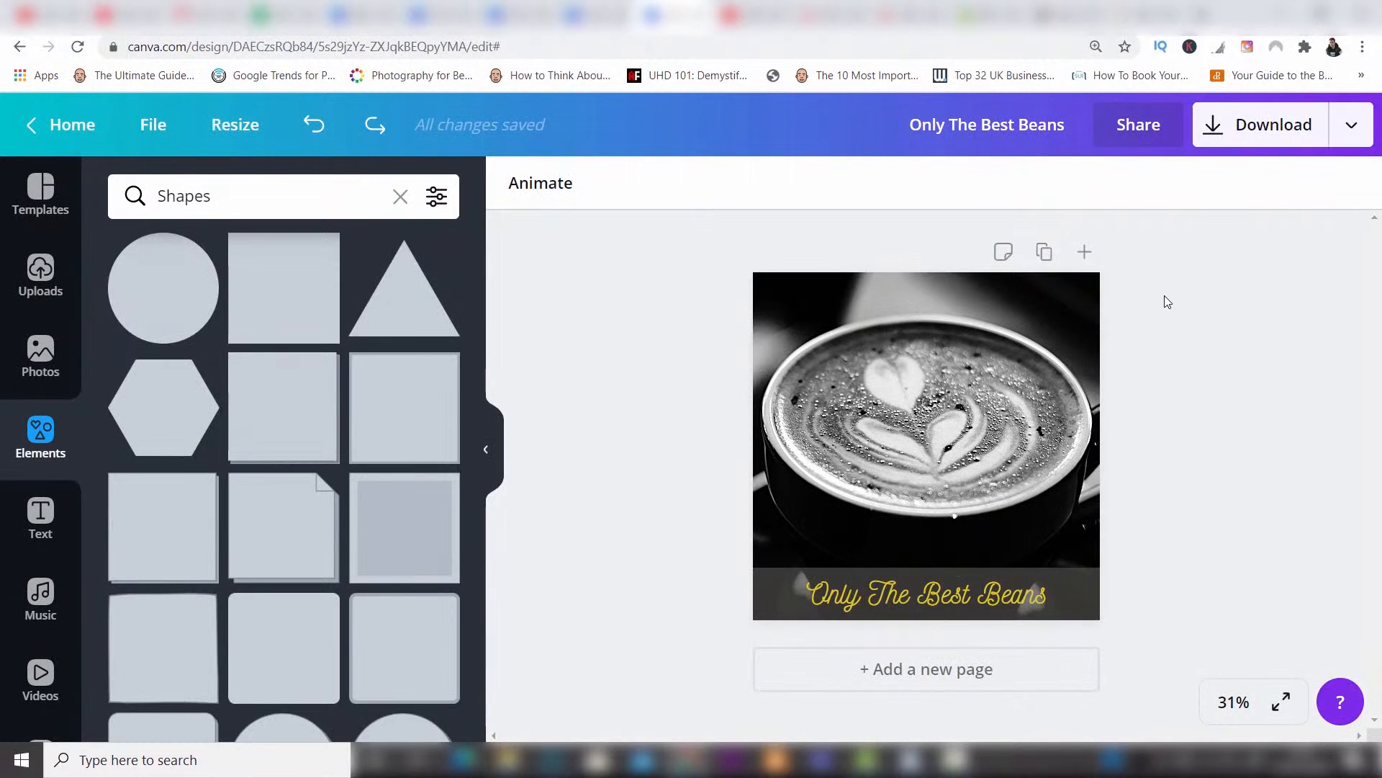
- Leave the shapes results and return to the overview of all element categories
click(41, 437)
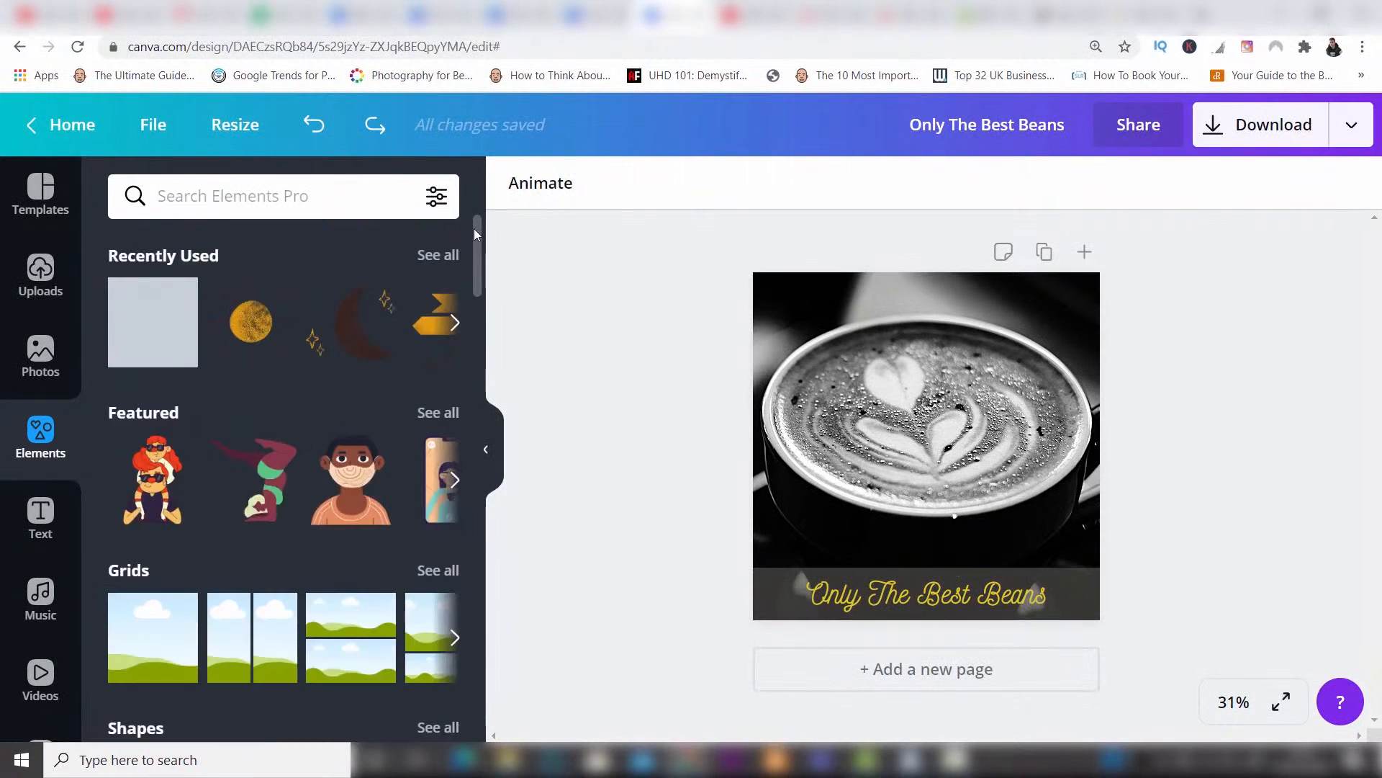